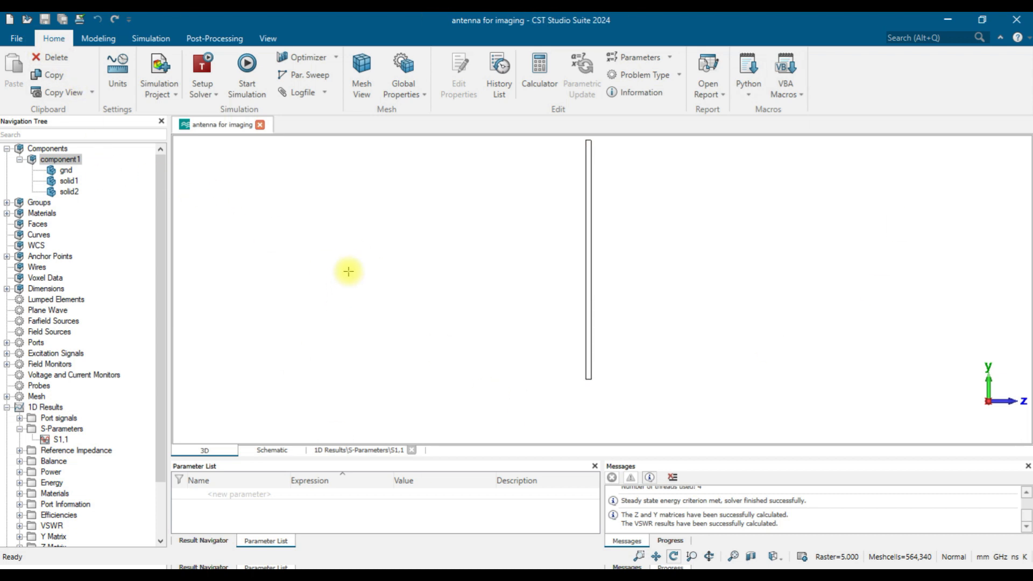
# Step: Start a new project template in the Microwaves & RF/Optical area with the Antennas application
pyautogui.click(23, 38)
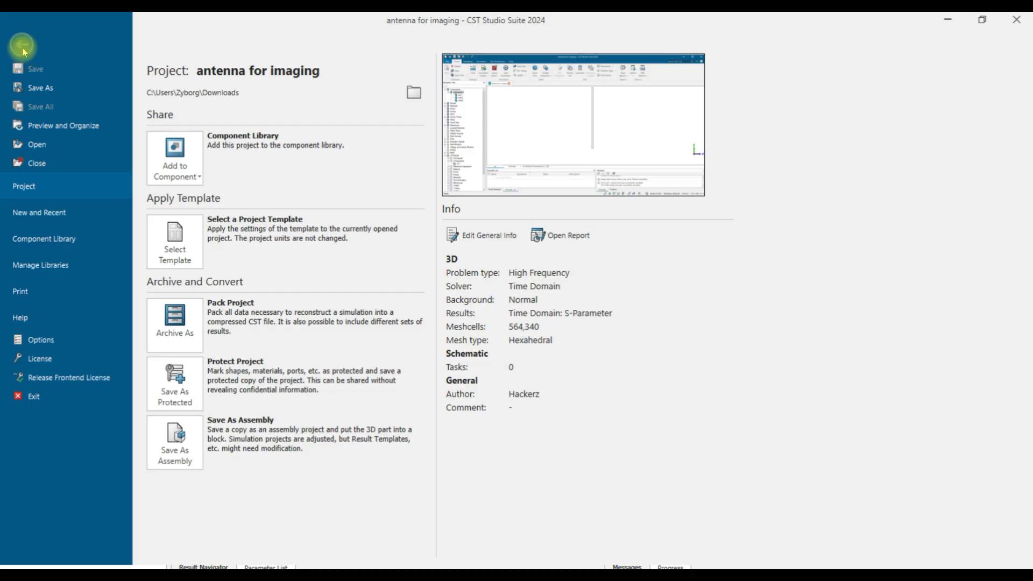
pyautogui.click(45, 212)
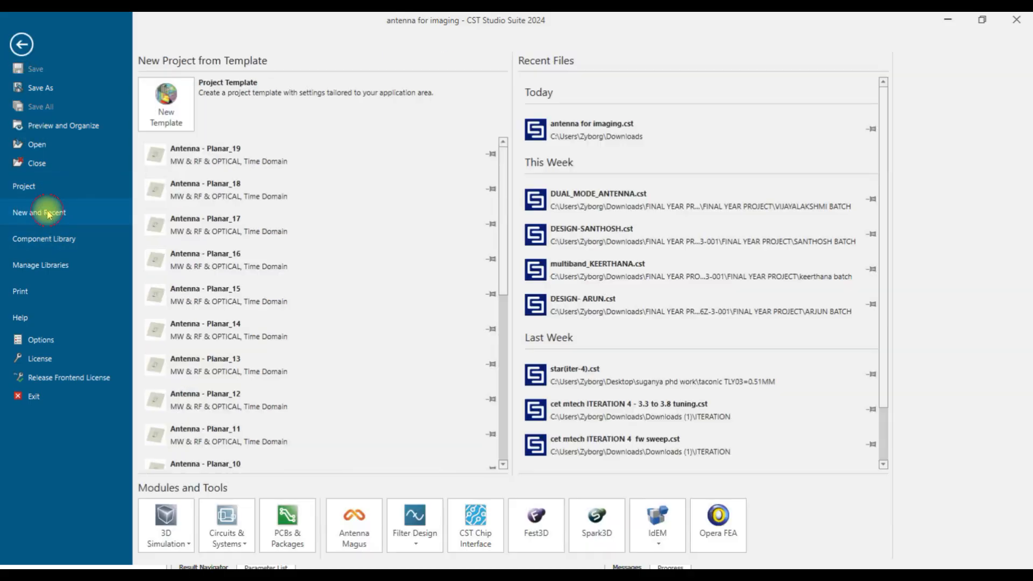
pyautogui.click(168, 98)
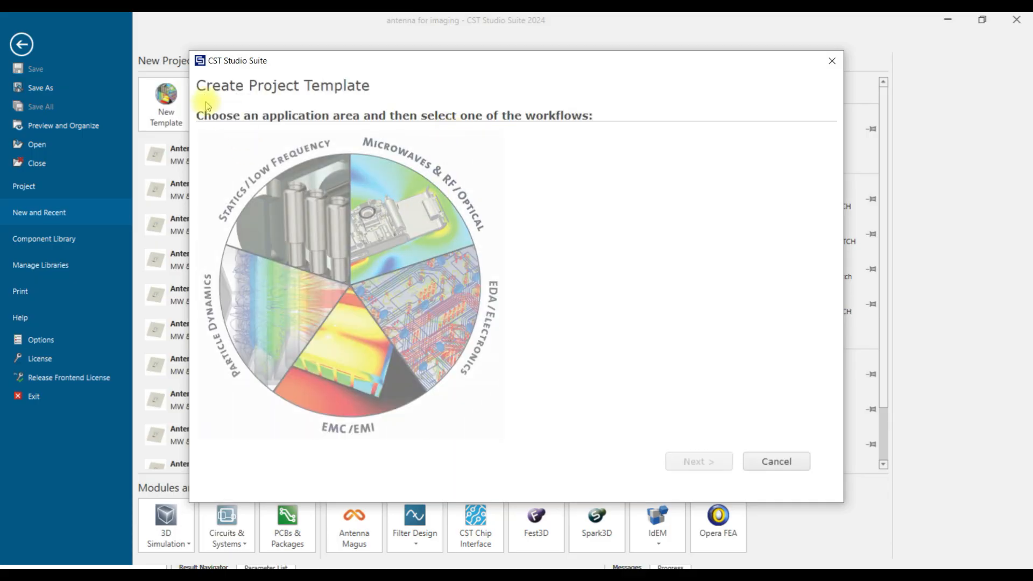
pyautogui.click(387, 193)
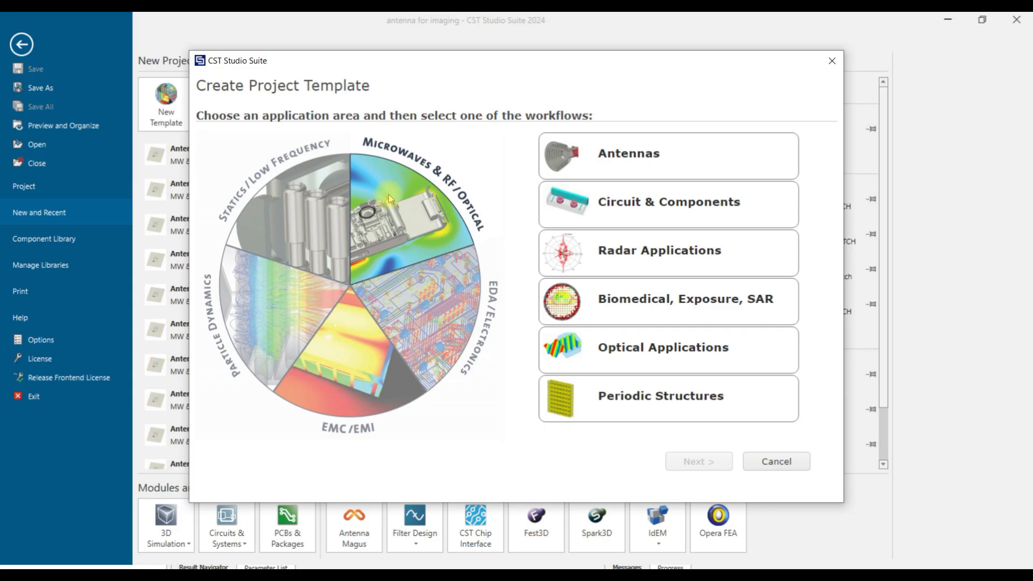
pyautogui.click(616, 153)
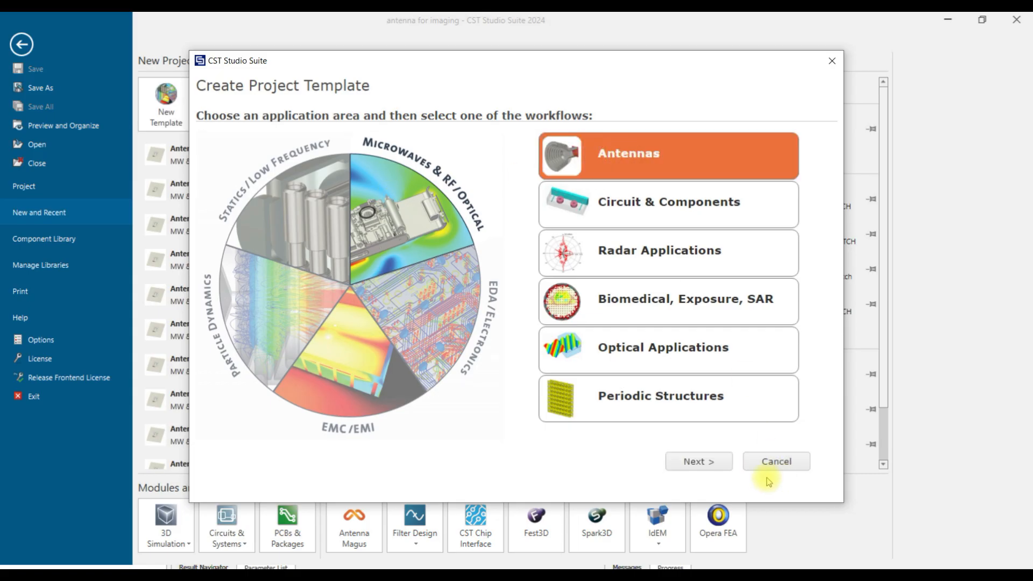
pyautogui.click(699, 461)
# Step: Choose the Planar (Patch, Slot, etc.) workflow and Time Domain solver, keep mm, GHz and ns units, and finish creating the project
pyautogui.click(413, 200)
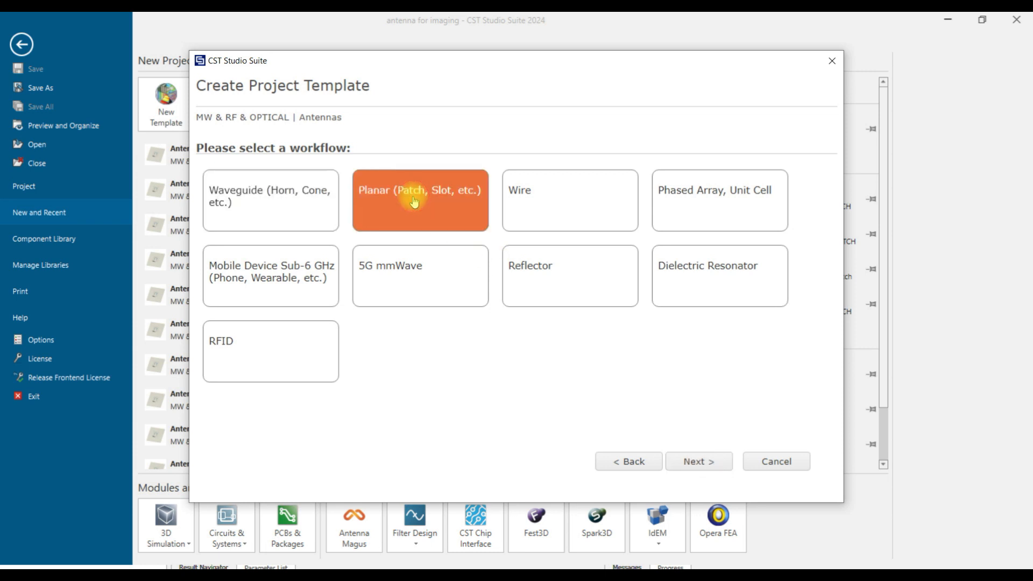
pyautogui.click(701, 462)
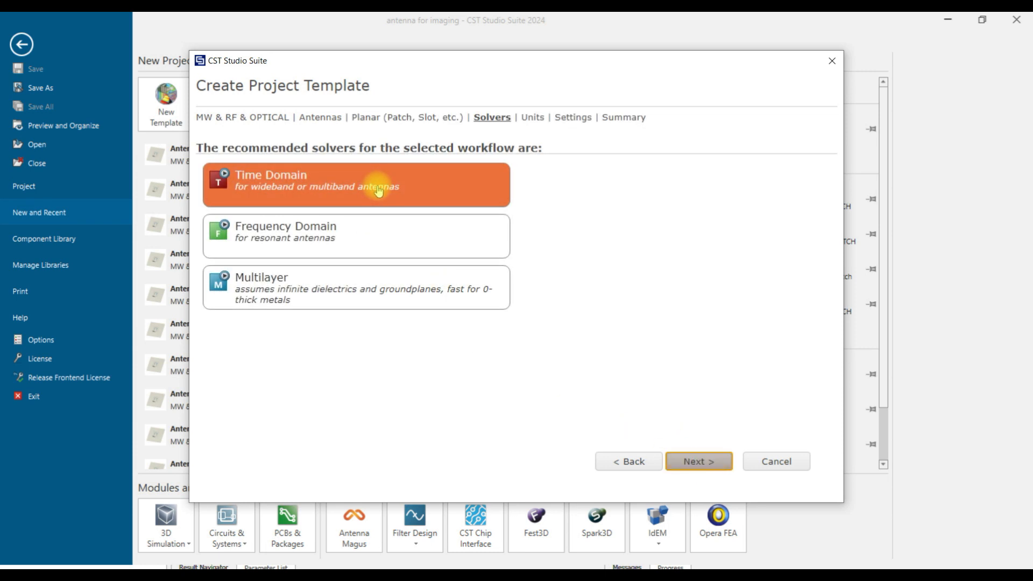
pyautogui.click(698, 460)
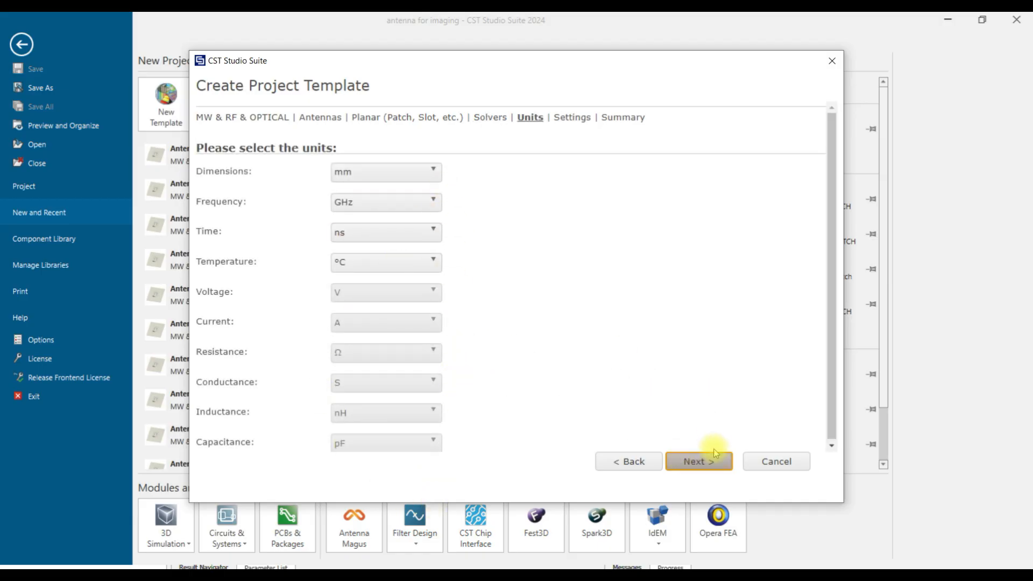
pyautogui.click(709, 463)
pyautogui.click(709, 462)
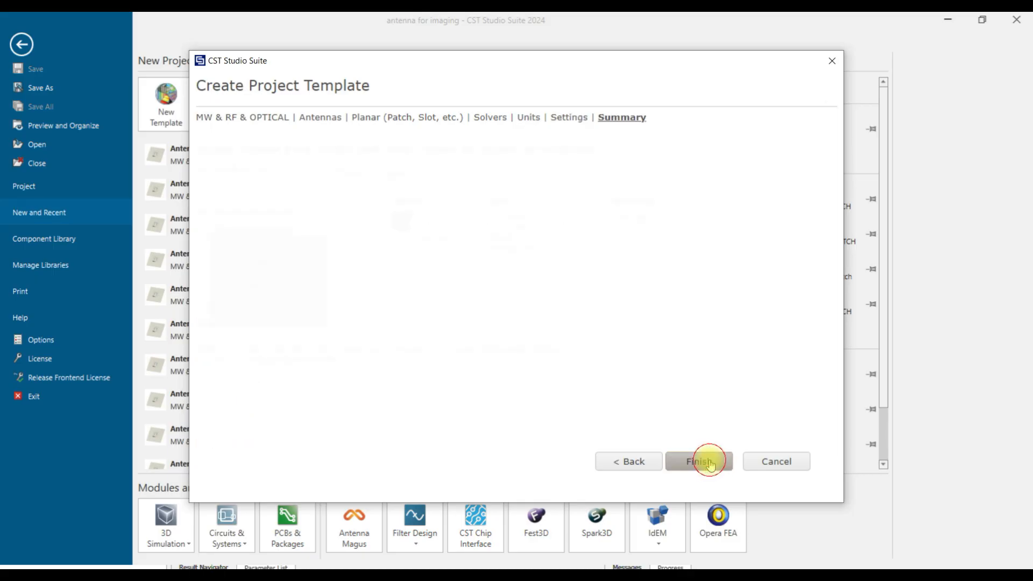
pyautogui.click(709, 462)
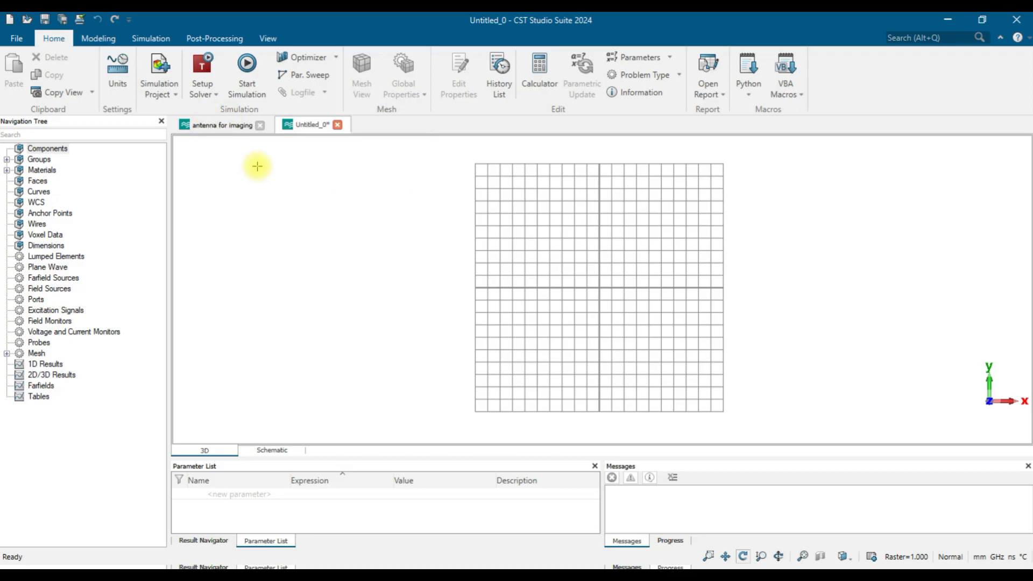
# Step: Start a new brick by numeric entry and name it ground
pyautogui.click(95, 38)
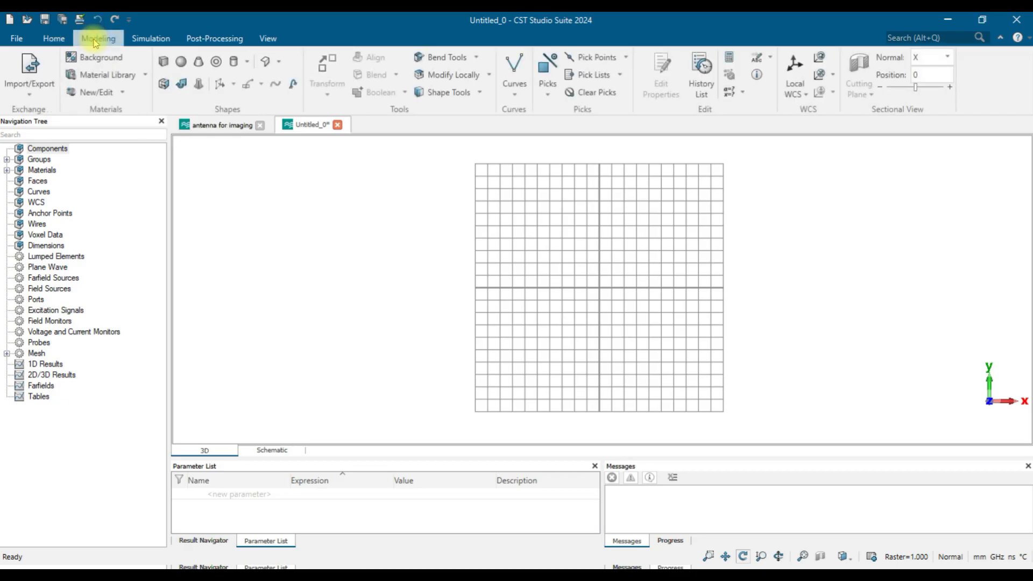
pyautogui.click(163, 64)
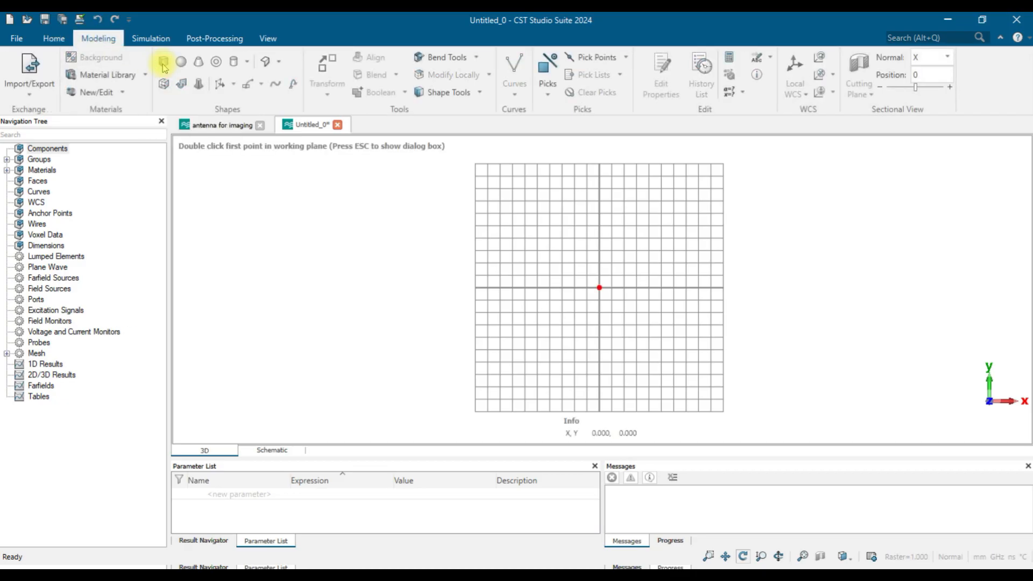
pyautogui.press('Escape')
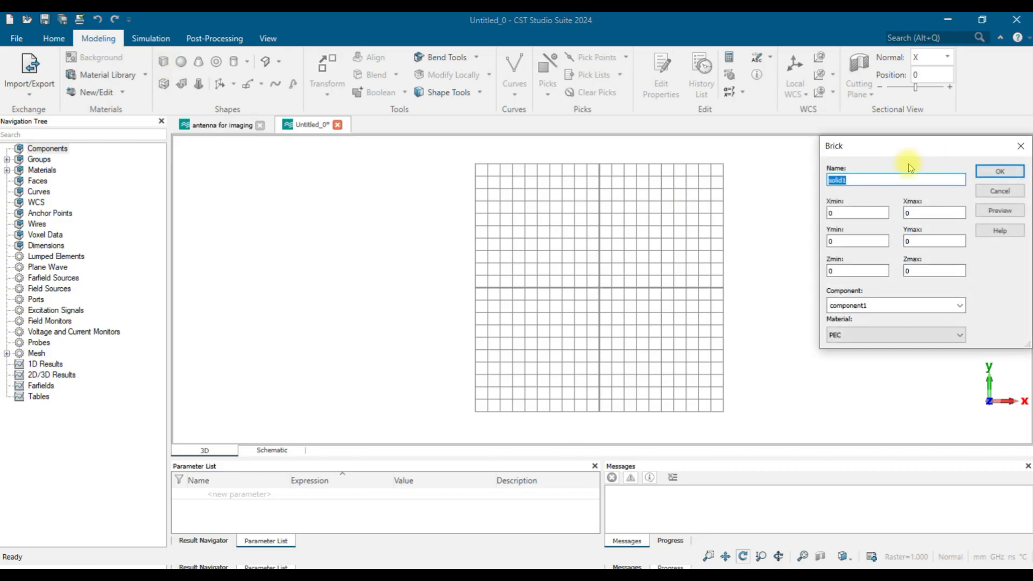
pyautogui.moveTo(922, 150); pyautogui.dragTo(796, 166)
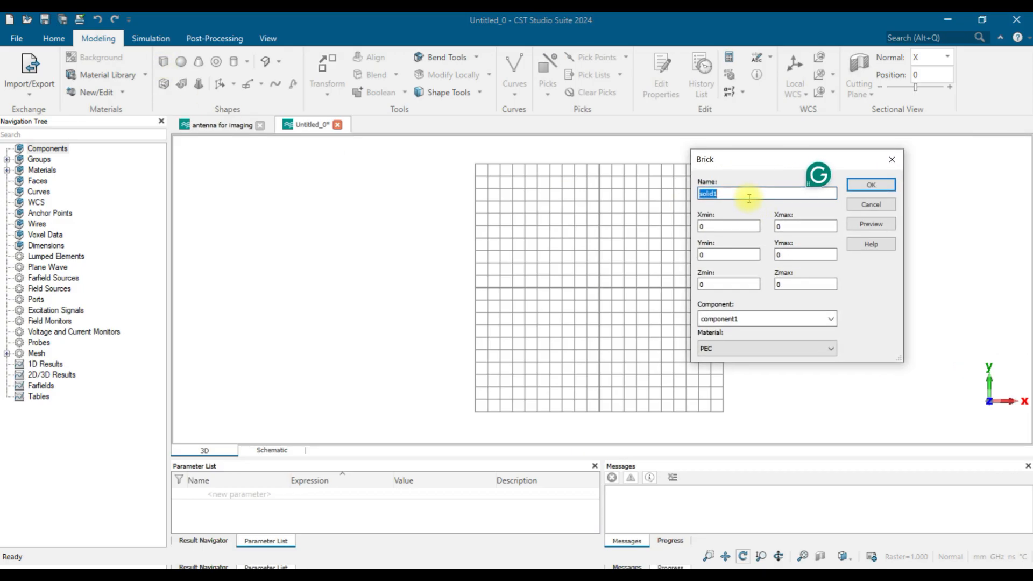
pyautogui.write('ground')
# Step: Set both Xmin and Xmax of the ground brick to -63/2
pyautogui.click(736, 229)
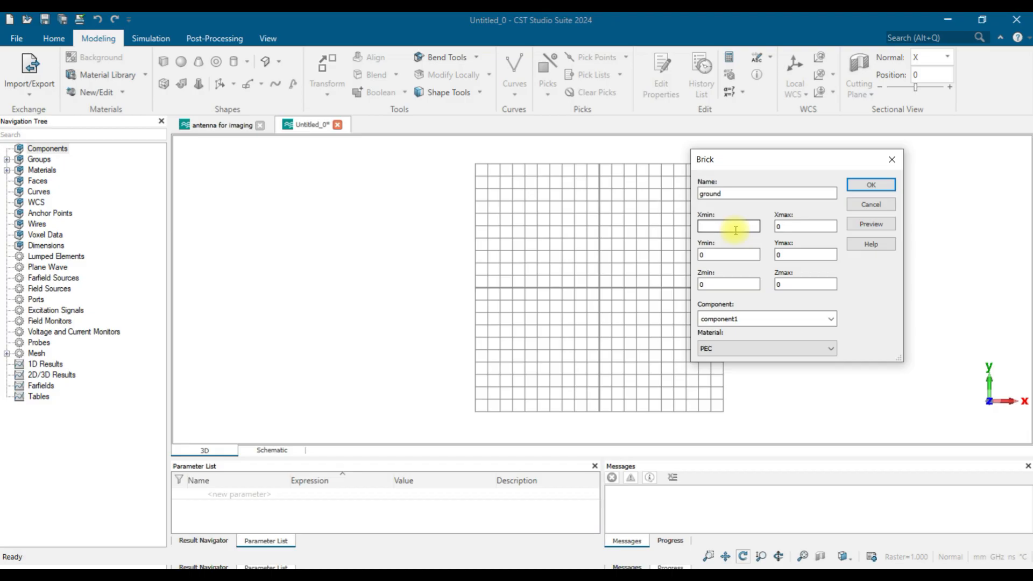
pyautogui.write('63/2')
pyautogui.press('Home')
pyautogui.write('-')
pyautogui.press('Tab')
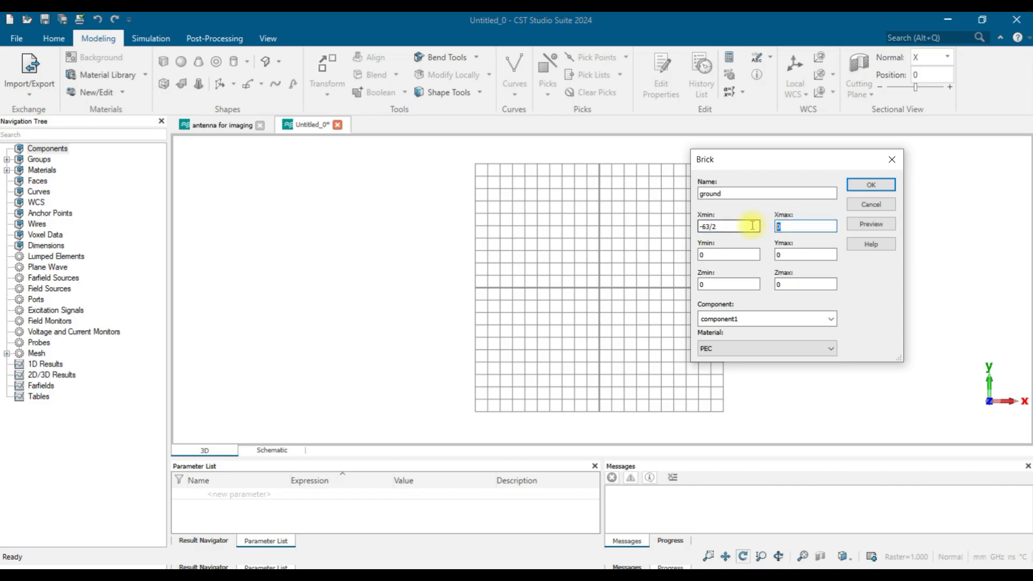
pyautogui.write('-63/2')
# Step: Set the ground brick's Ymin to -72/2, Ymax to 72/2 and Zmax to 0.035, keeping Zmin at 0
pyautogui.doubleClick(725, 255)
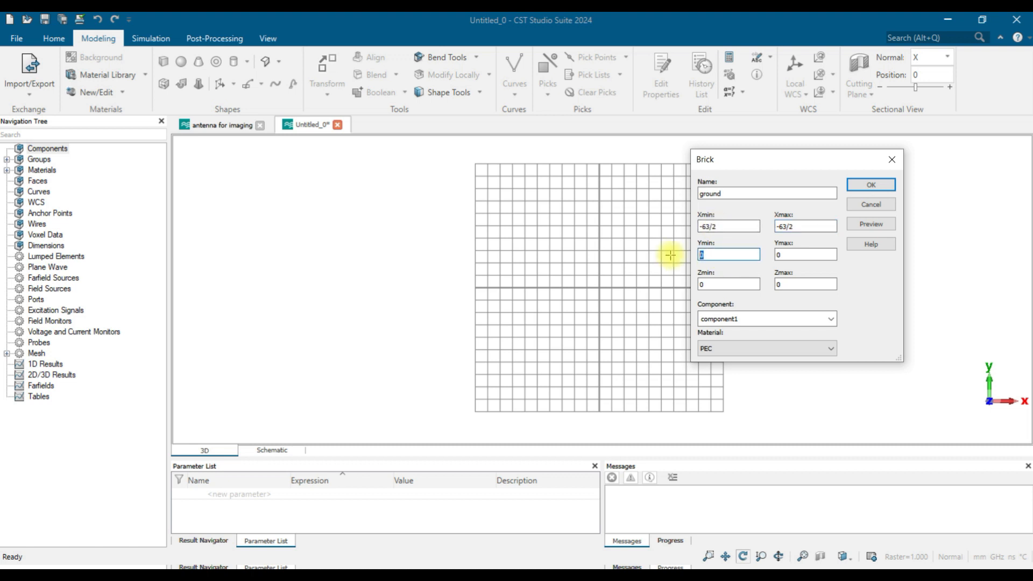
pyautogui.write('-72/2')
pyautogui.press('Tab')
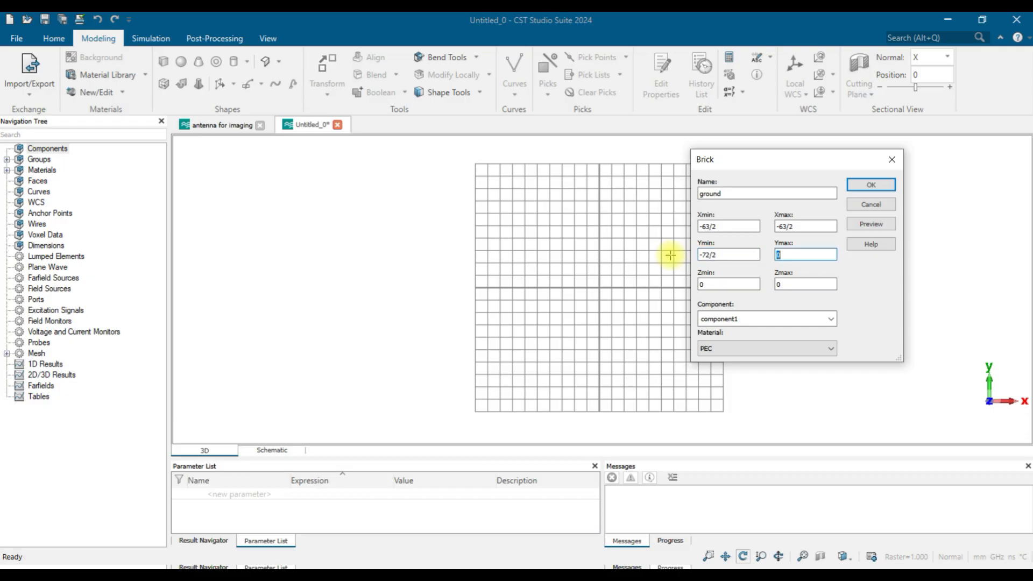
pyautogui.write('72/2')
pyautogui.click(730, 284)
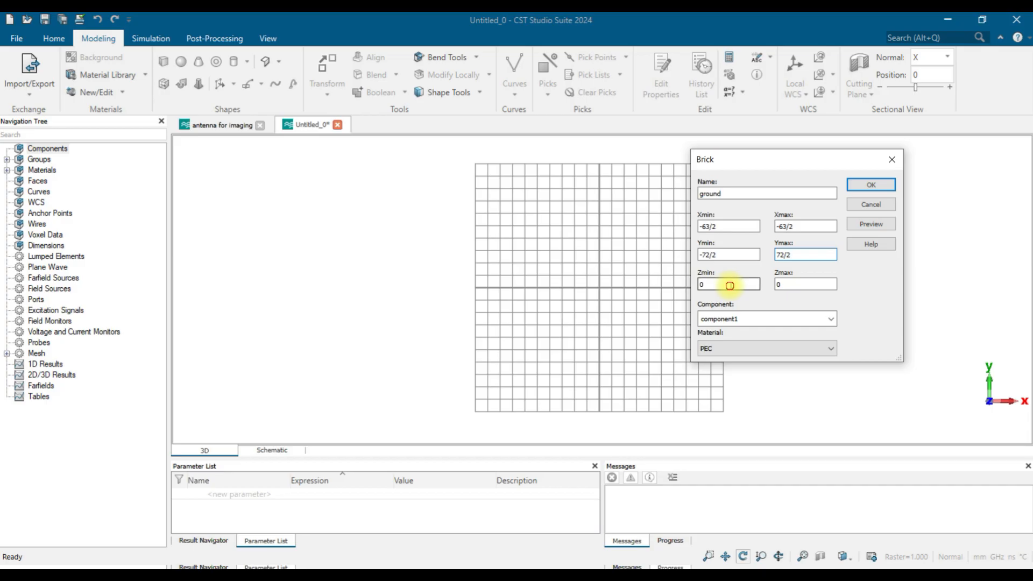
pyautogui.click(782, 285)
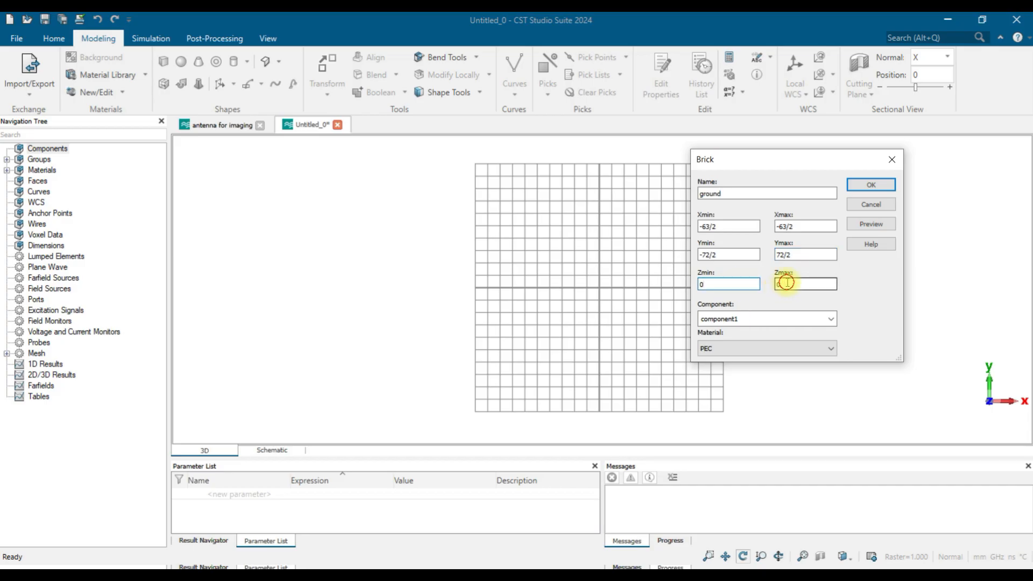
pyautogui.write('.035')
# Step: Load Copper (annealed) from the material library as the ground brick's material
pyautogui.click(765, 347)
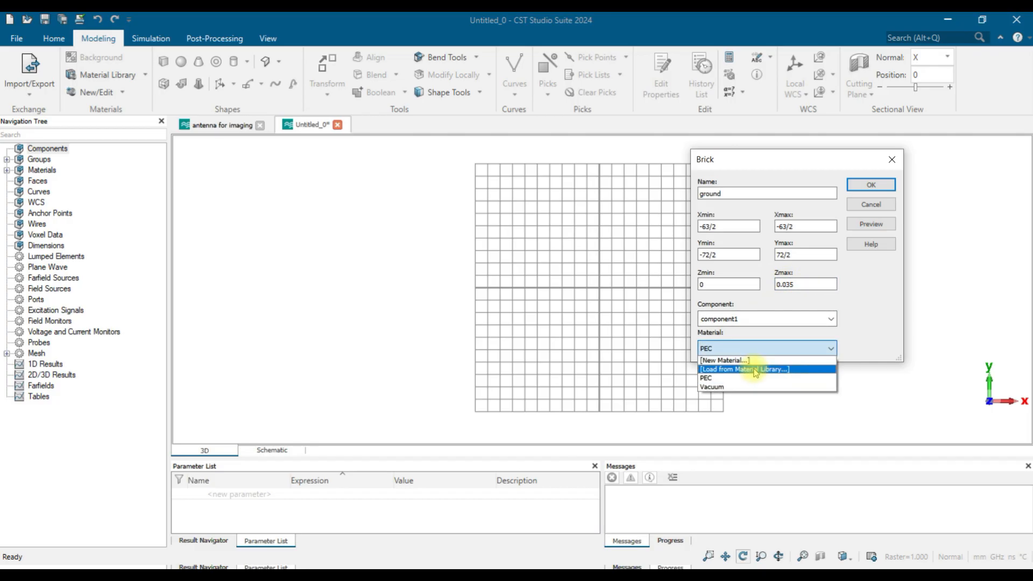
pyautogui.click(755, 370)
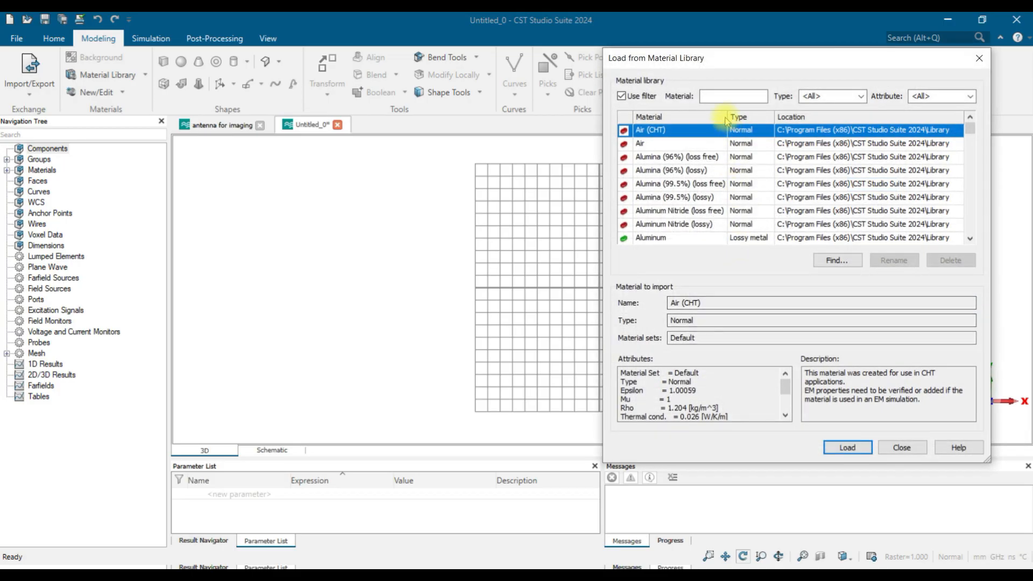
pyautogui.click(736, 95)
pyautogui.write('co')
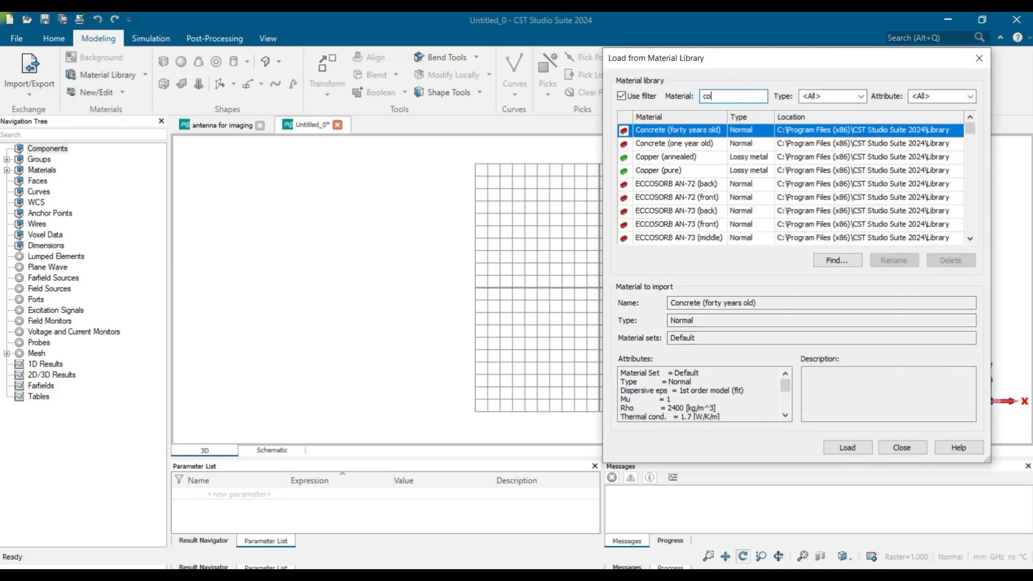
pyautogui.write('pp')
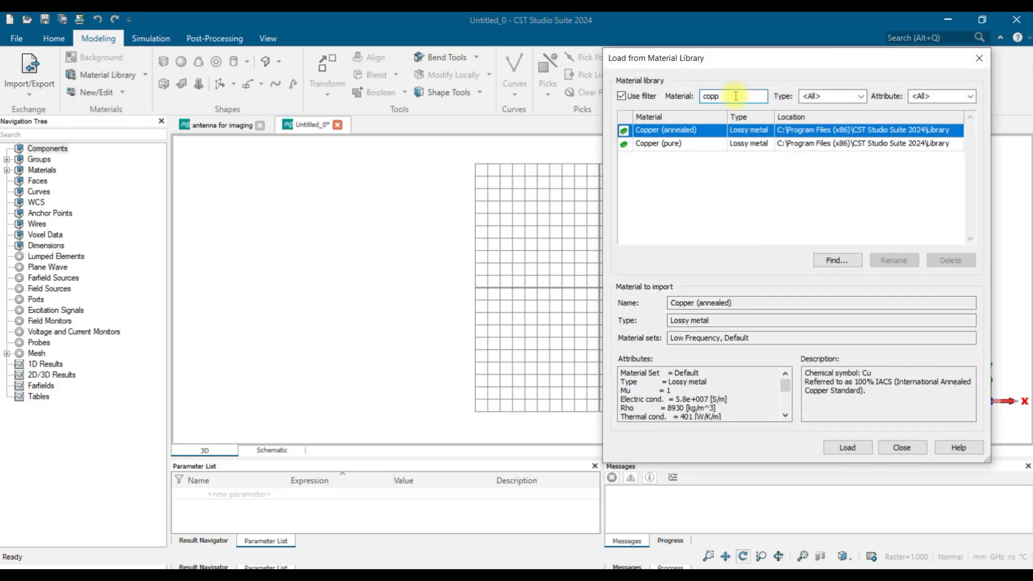
pyautogui.click(848, 447)
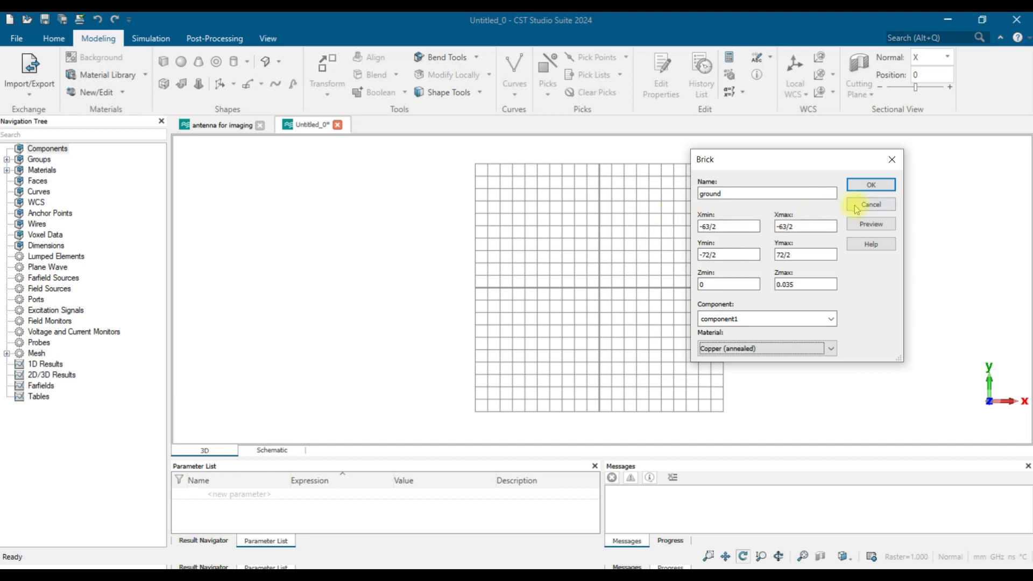
# Step: Preview the ground brick, correct its Xmax to 63/2, and create it
pyautogui.click(880, 225)
pyautogui.scroll(-5, 533, 272)
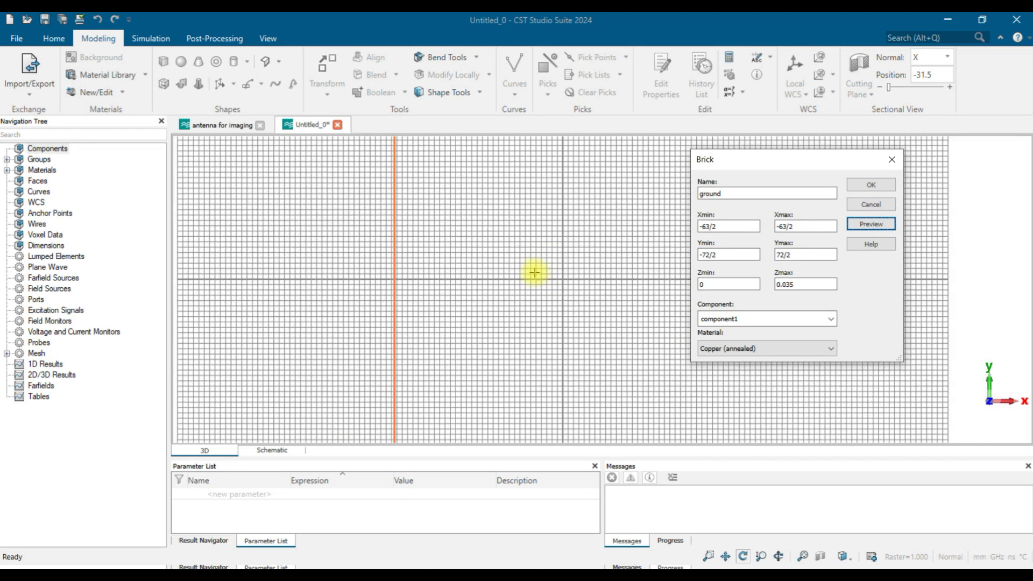
pyautogui.scroll(2, 533, 272)
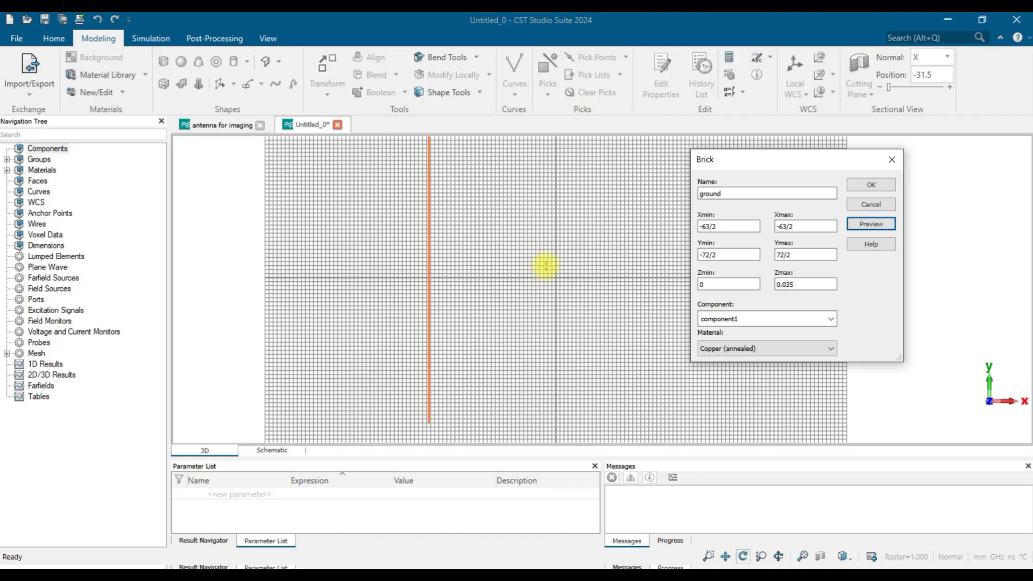
pyautogui.click(783, 228)
pyautogui.click(781, 228)
pyautogui.press('BackSpace')
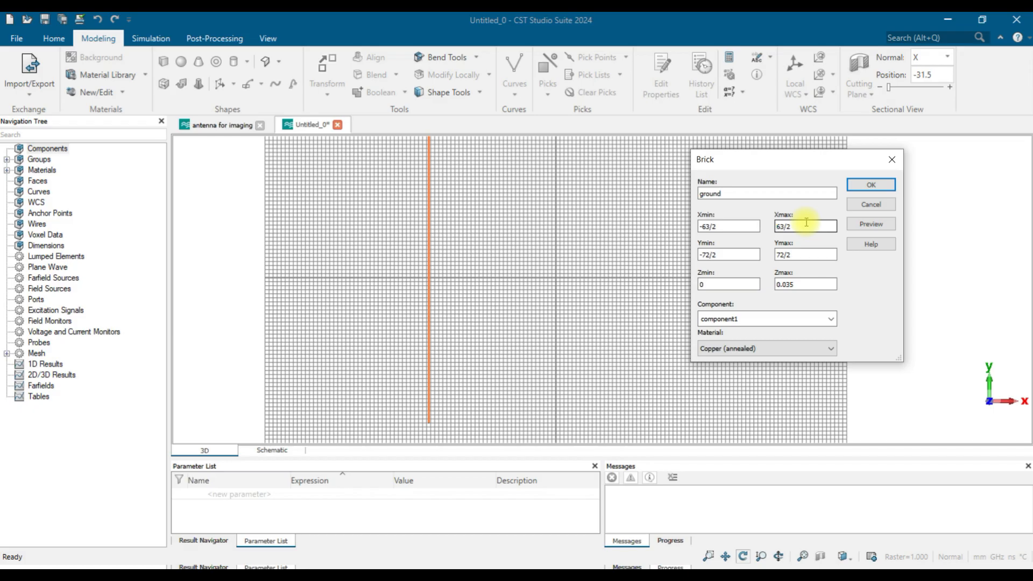
pyautogui.click(871, 224)
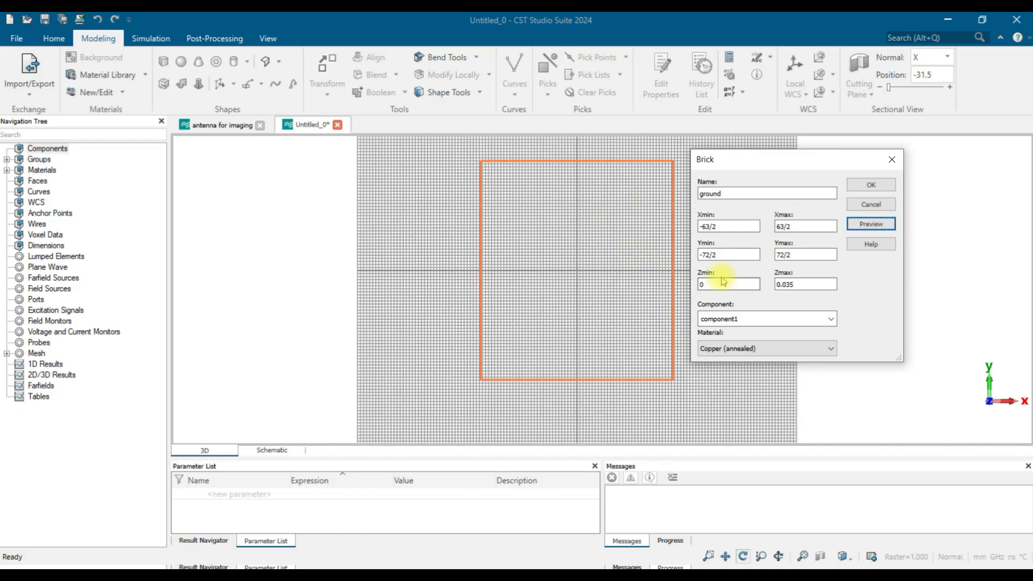
pyautogui.click(870, 185)
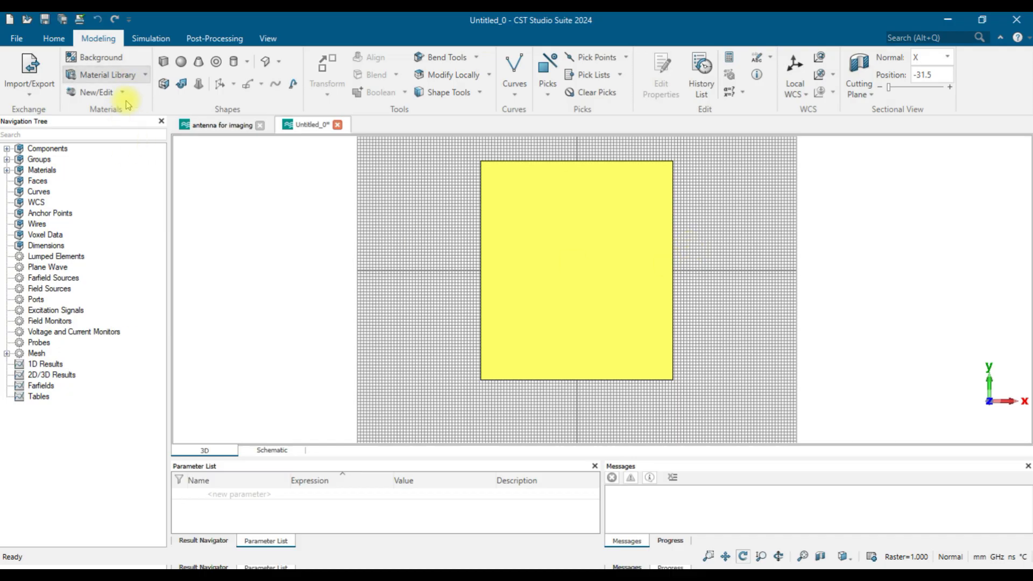
# Step: Start another brick named substrate, with Xmin -63/2 and Xmax 63/2
pyautogui.click(162, 62)
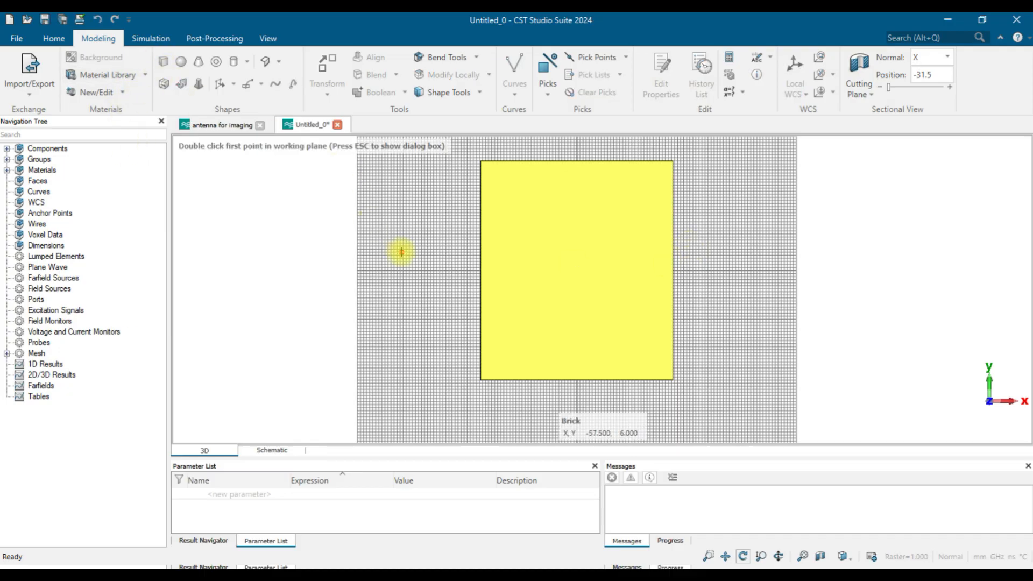
pyautogui.press('Escape')
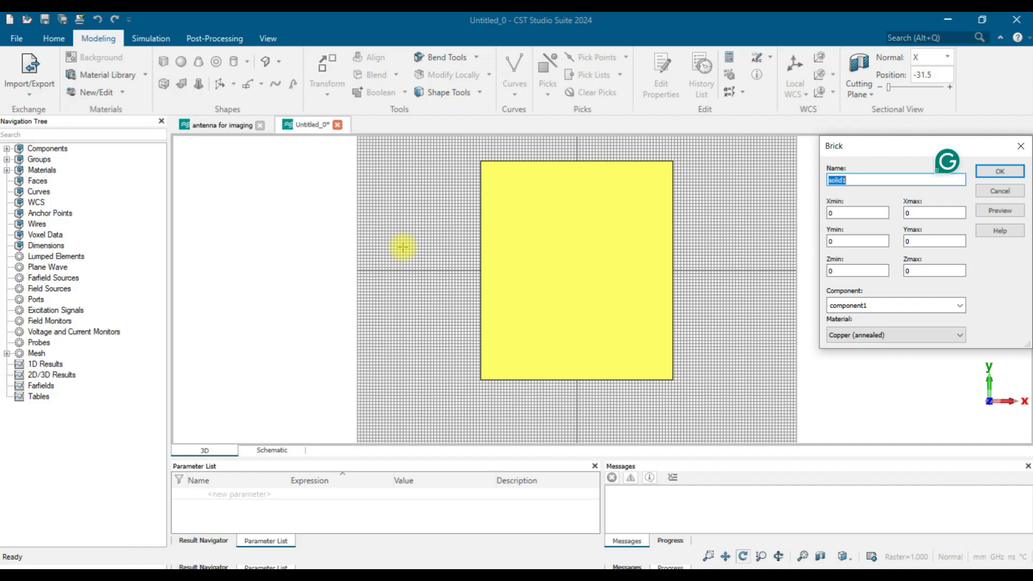
pyautogui.write('substrate')
pyautogui.press('Tab')
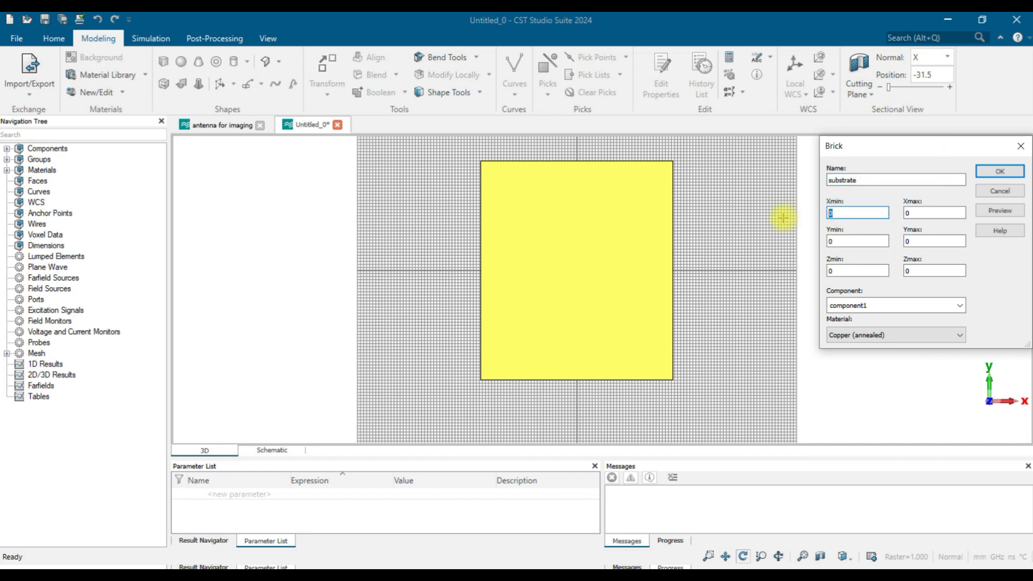
pyautogui.write('-63/2')
pyautogui.press('Tab')
pyautogui.write('63/2')
# Step: Set the substrate brick's Ymin to -72/2 and Ymax to 72/2
pyautogui.press('Tab')
pyautogui.press('BackSpace')
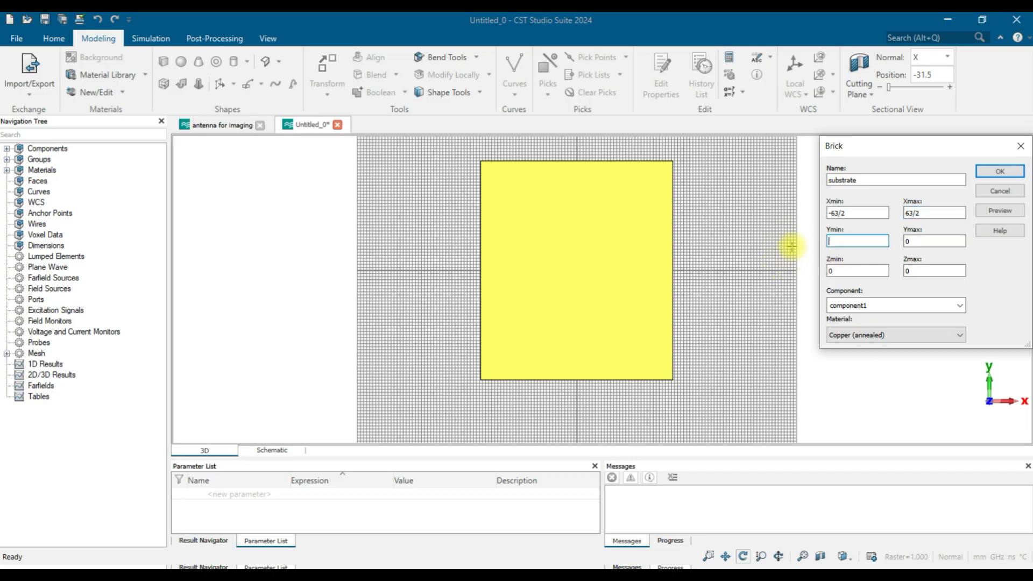
pyautogui.write('-72/2')
pyautogui.press('Tab')
pyautogui.write('72/2')
# Step: Set the substrate brick's Zmin to 0.035 and Zmax to 1.635
pyautogui.click(846, 272)
pyautogui.press('BackSpace')
pyautogui.write('0')
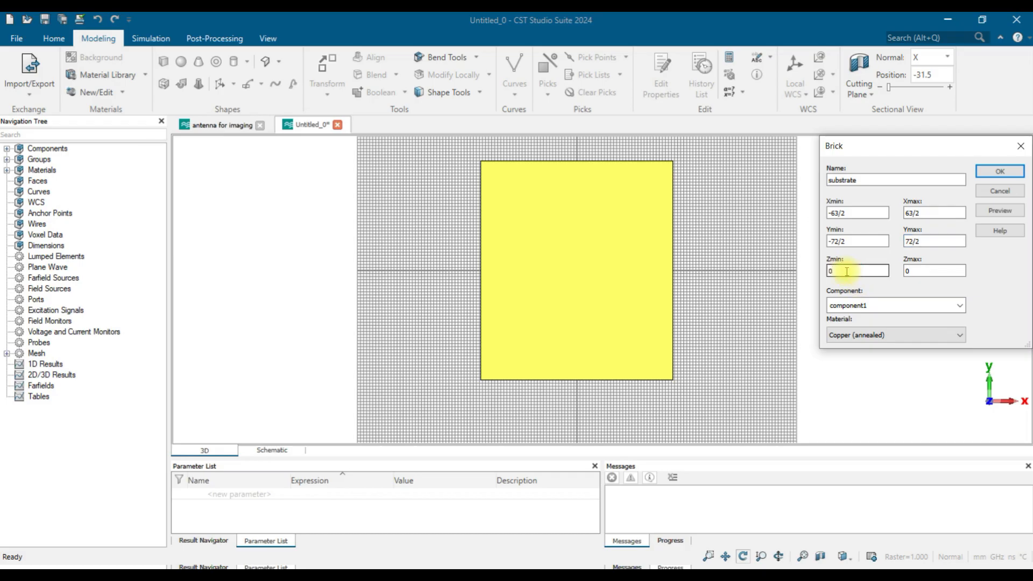
pyautogui.write('.035')
pyautogui.press('Tab')
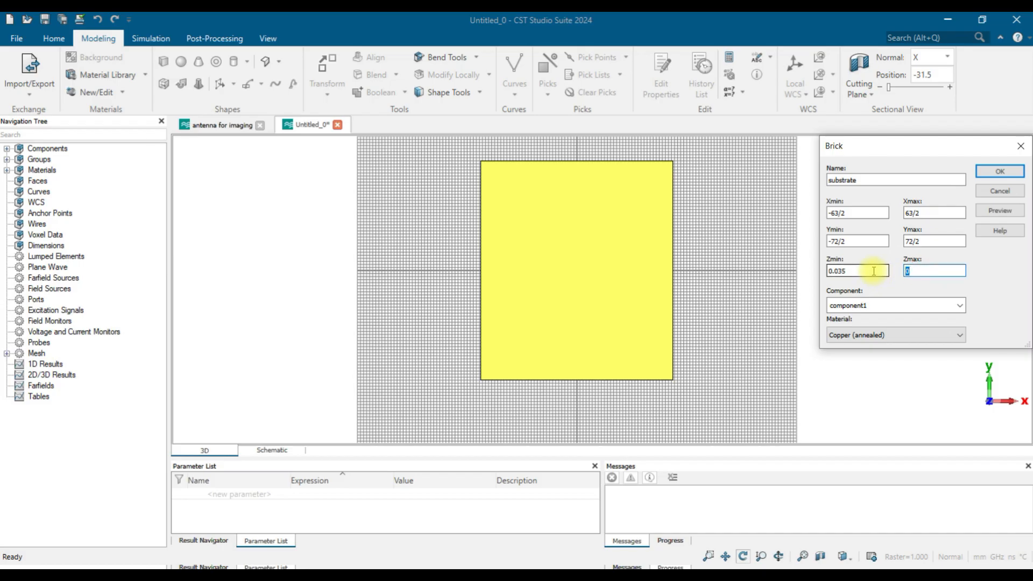
pyautogui.press('BackSpace')
pyautogui.write('1.6')
pyautogui.write('35')
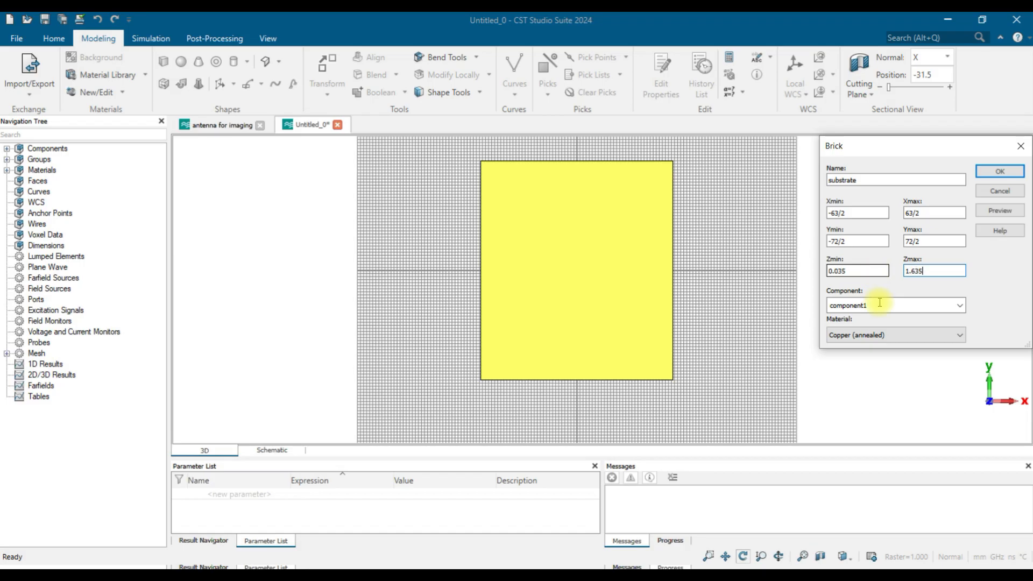
# Step: Load FR-4 (lossy) from the material library as the substrate's material, then preview and create the brick
pyautogui.click(939, 335)
pyautogui.click(892, 356)
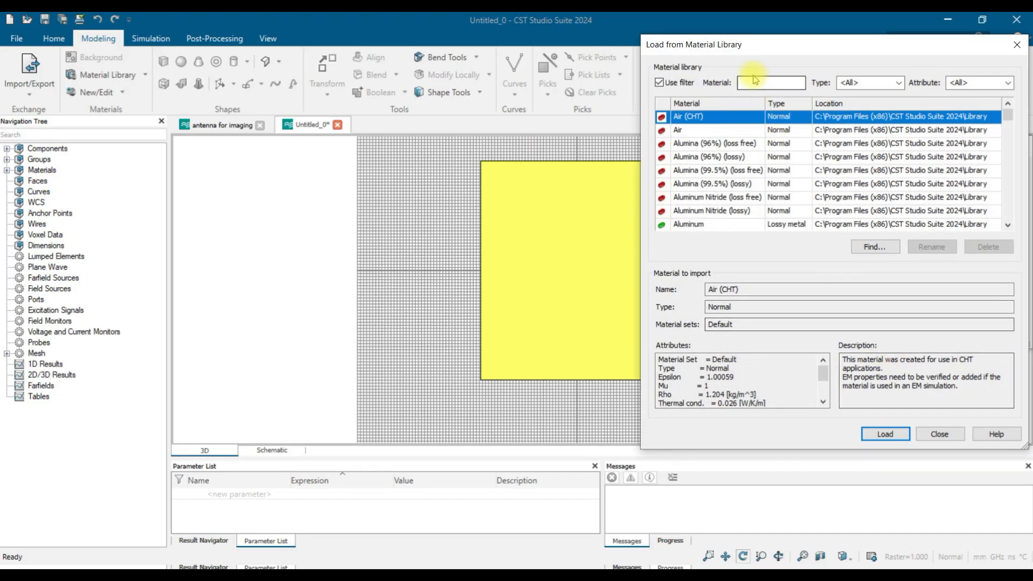
pyautogui.click(770, 82)
pyautogui.write('fr-')
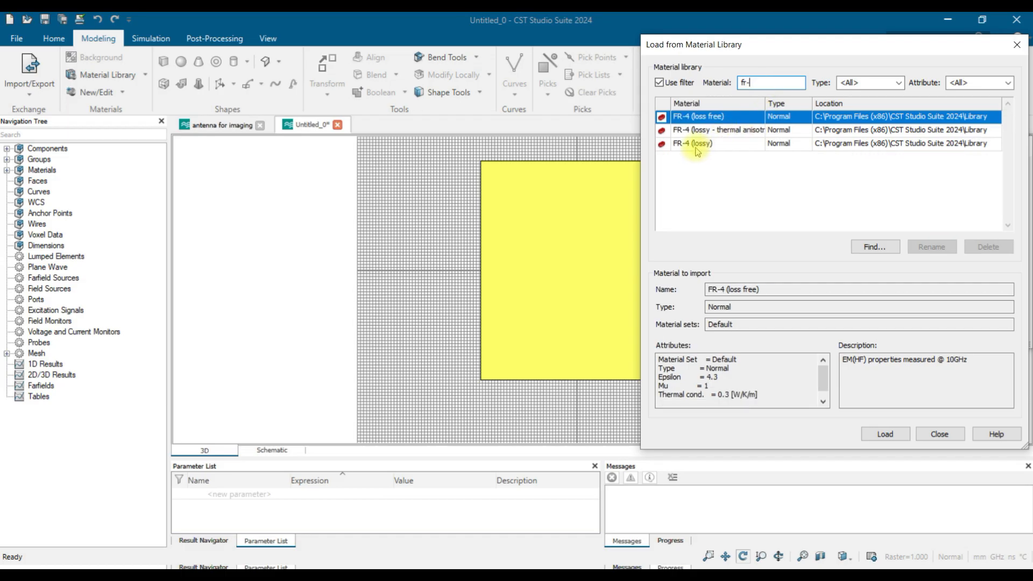
pyautogui.click(696, 143)
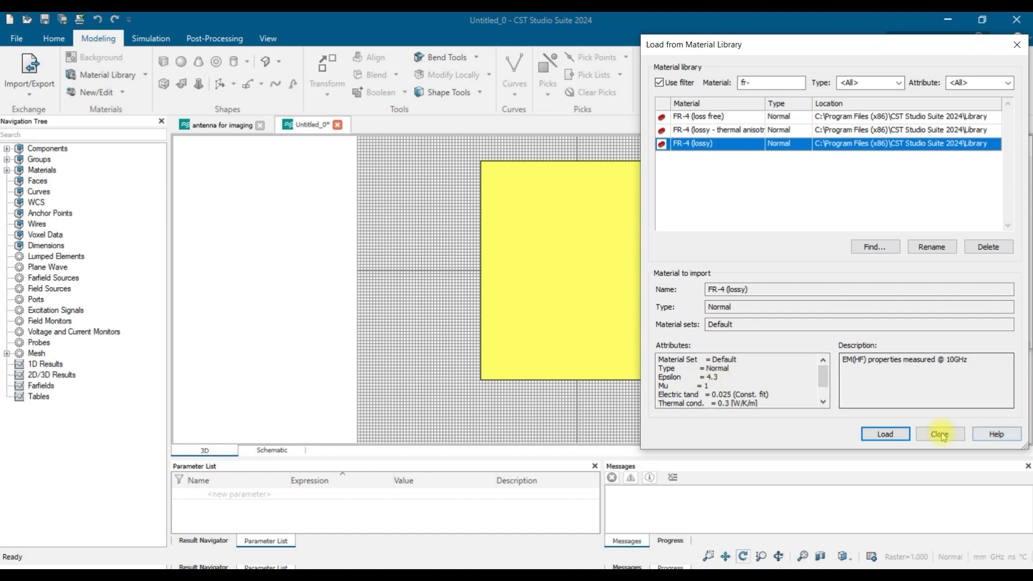
pyautogui.click(887, 434)
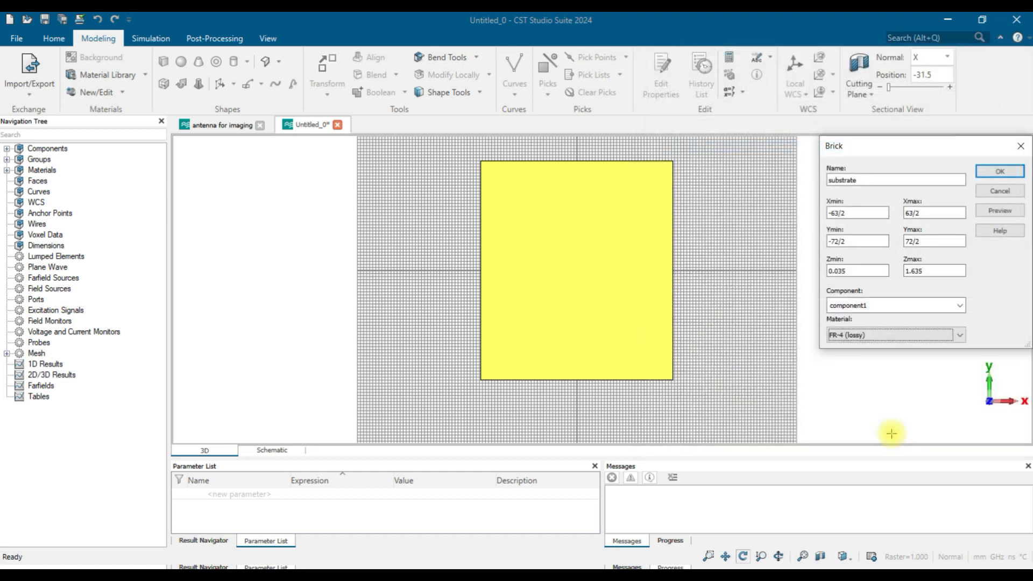
pyautogui.click(1014, 211)
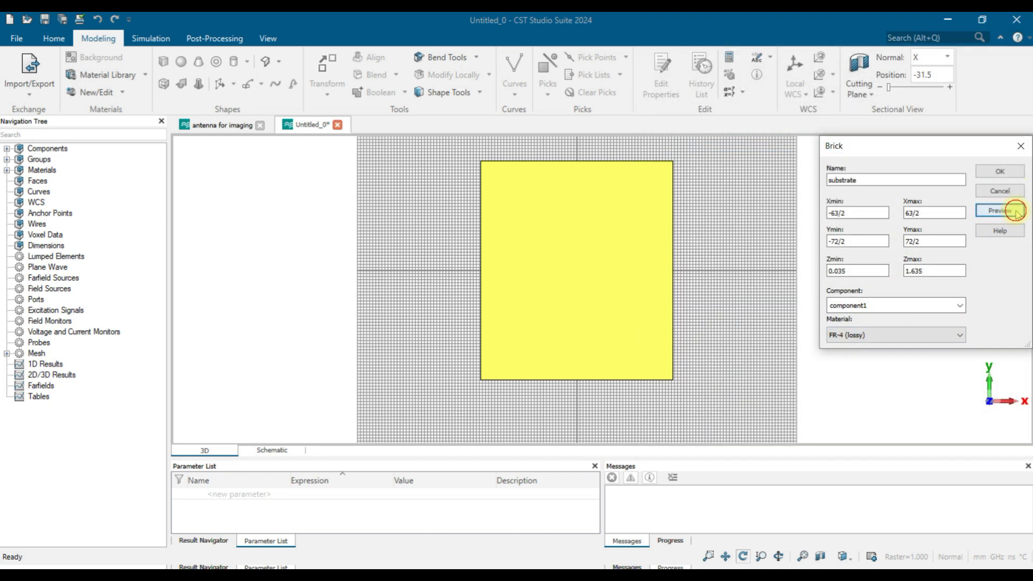
pyautogui.click(999, 172)
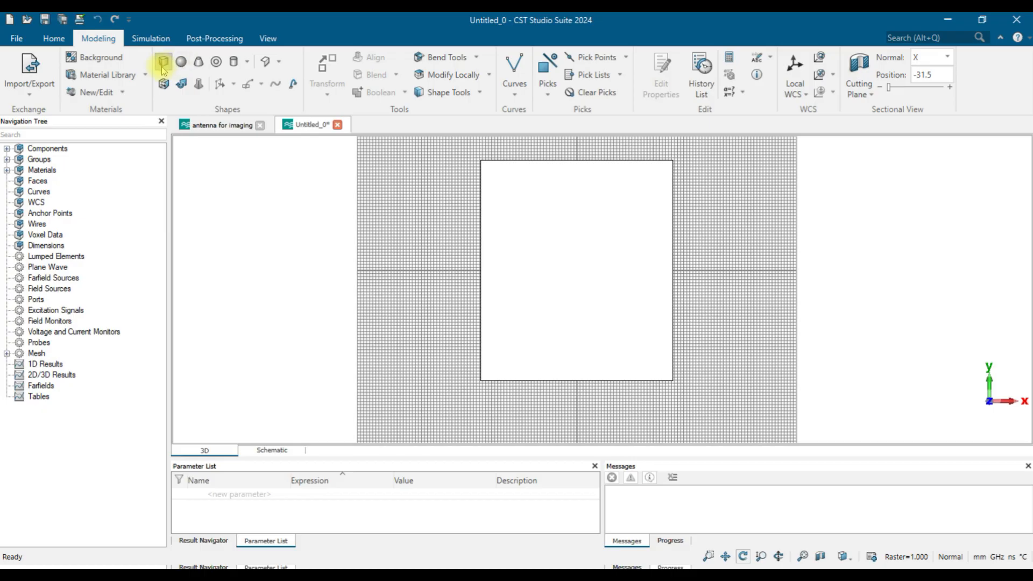
# Step: Start a Z-oriented cylinder with outer radius 18 and Xcenter 0, and clear its Ycenter value
pyautogui.click(236, 63)
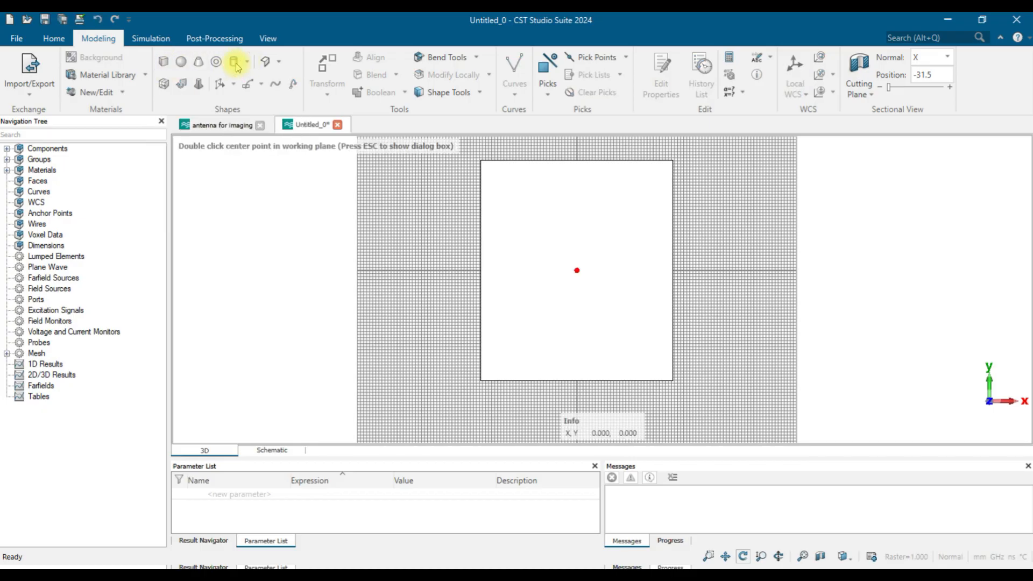
pyautogui.press('Escape')
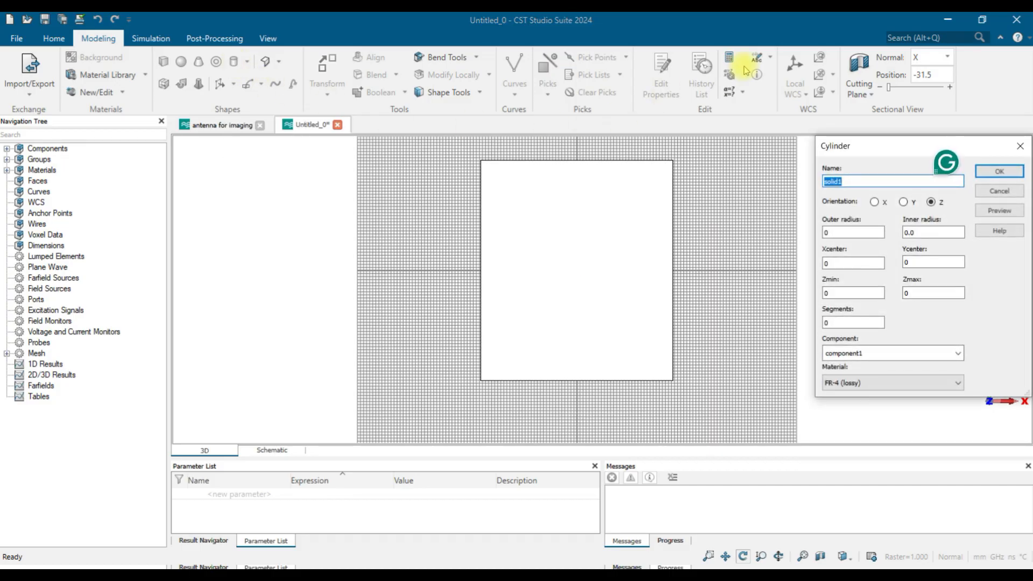
pyautogui.doubleClick(846, 233)
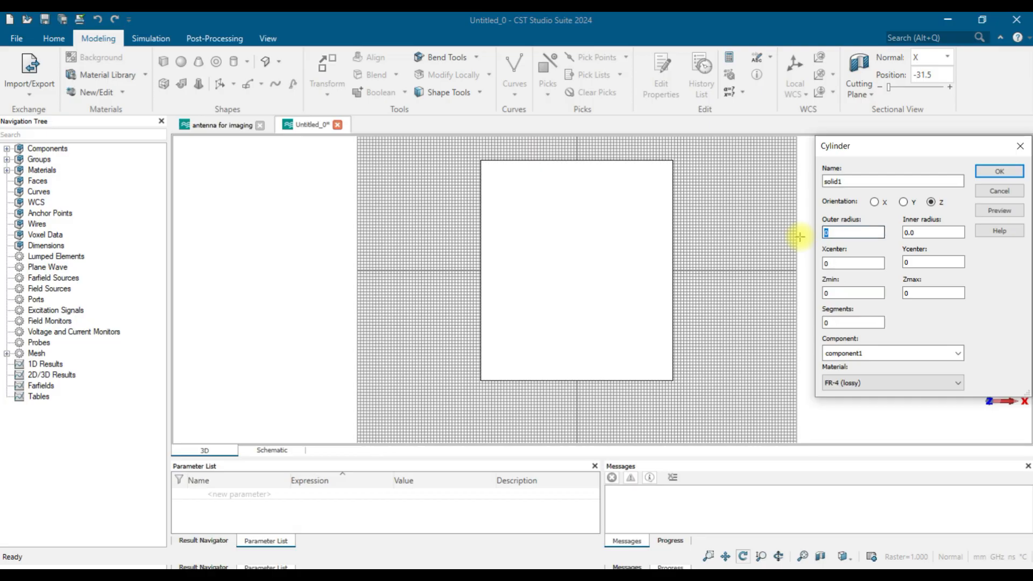
pyautogui.write('18')
pyautogui.click(852, 264)
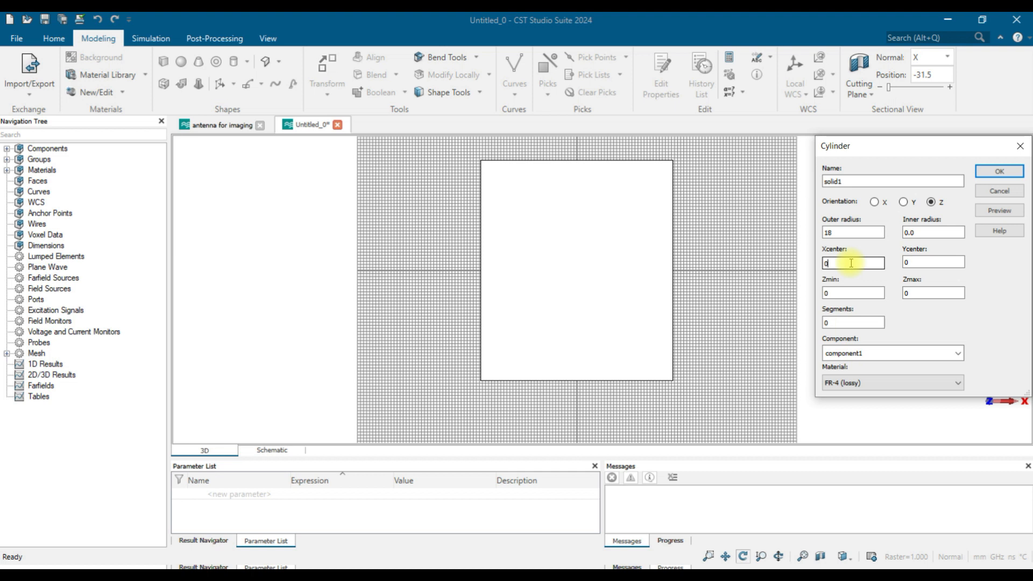
pyautogui.click(918, 262)
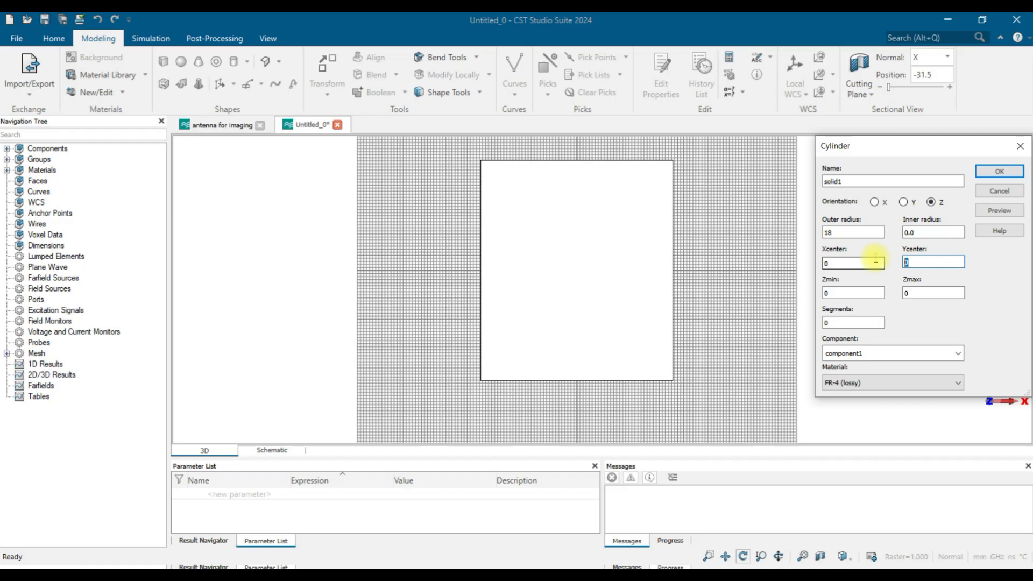
pyautogui.press('BackSpace')
# Step: Set the cylinder's Zmin to 1.635 and Zmax to 1.67
pyautogui.click(845, 294)
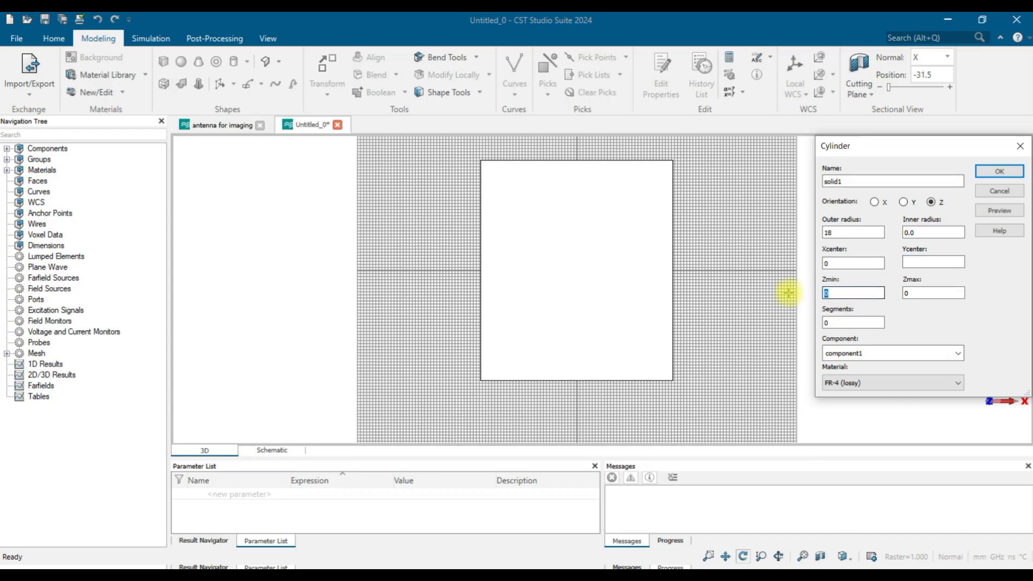
pyautogui.press('BackSpace')
pyautogui.write('1.635')
pyautogui.press('Tab')
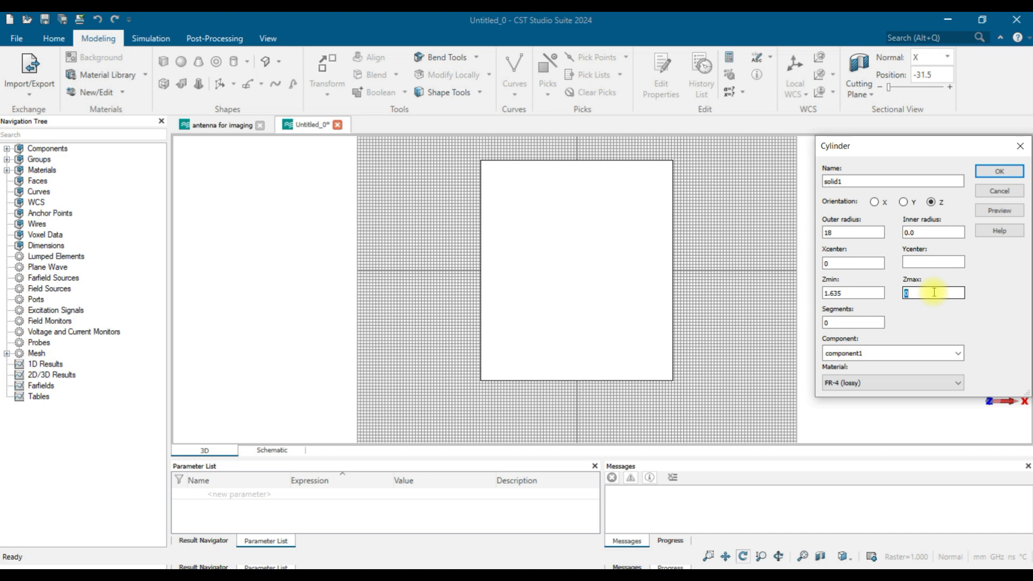
pyautogui.press('BackSpace')
pyautogui.write('1.67')
# Step: Set the cylinder's Ycenter to 0 and preview its position on the substrate
pyautogui.click(939, 261)
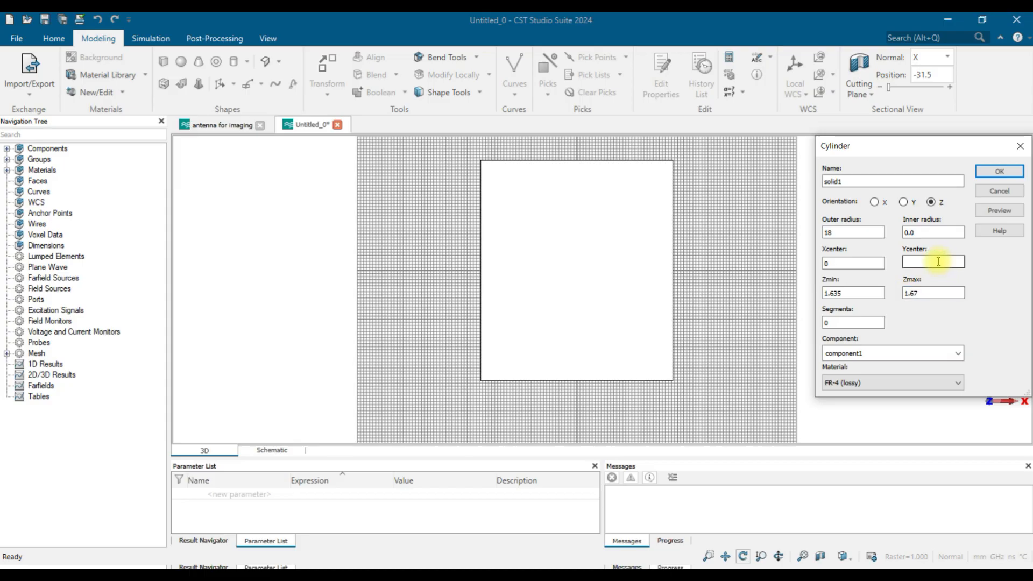
pyautogui.write('0')
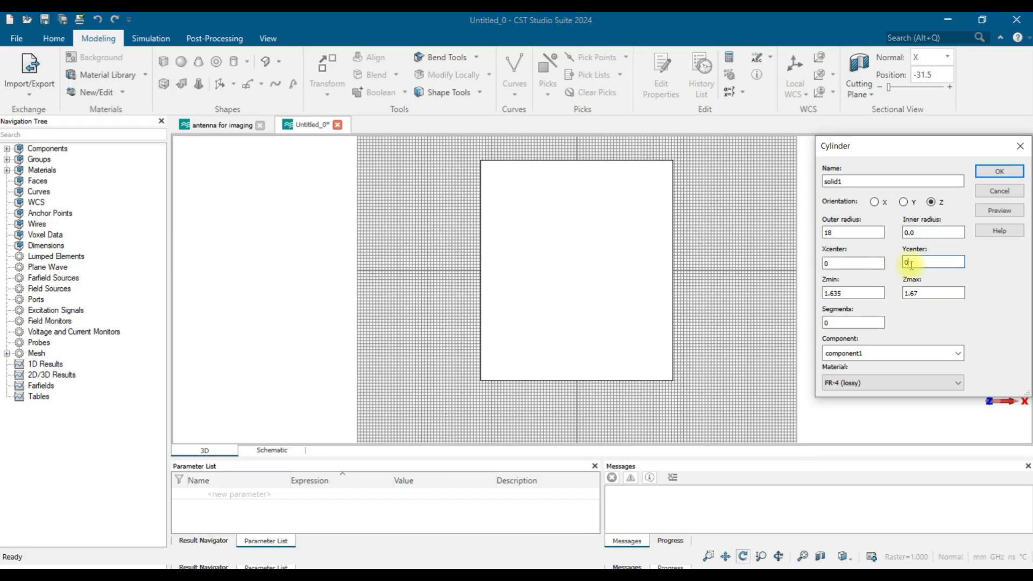
pyautogui.click(1006, 211)
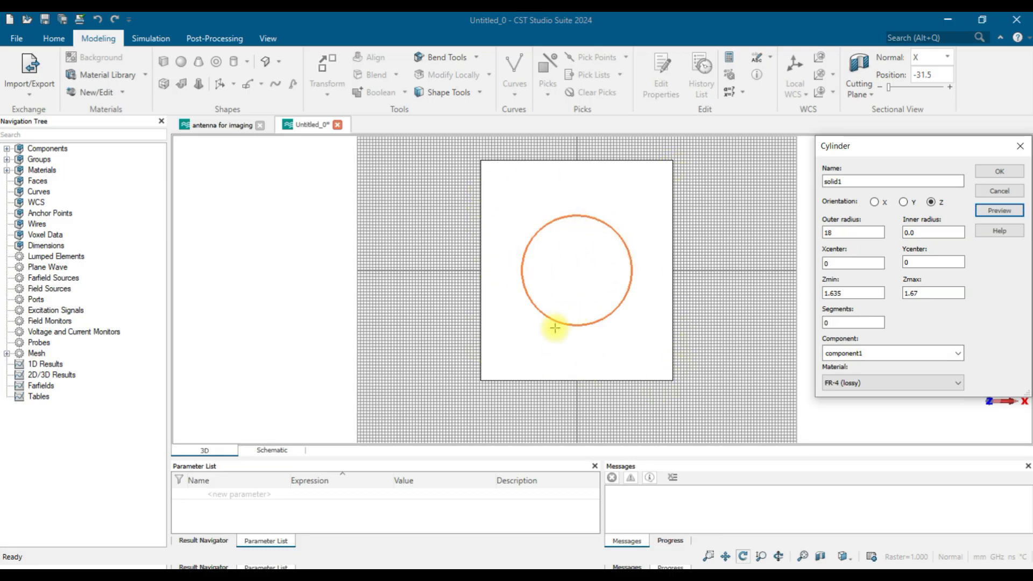
# Step: Set the cylinder's Ycenter to 10, keeping Xcenter at 0, and preview the shifted disc
pyautogui.click(833, 259)
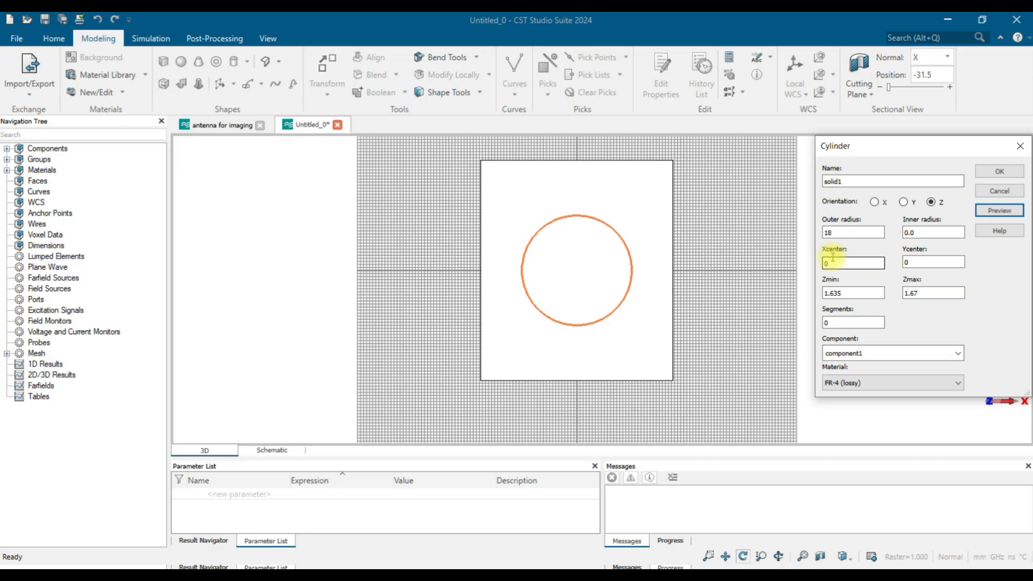
pyautogui.click(908, 260)
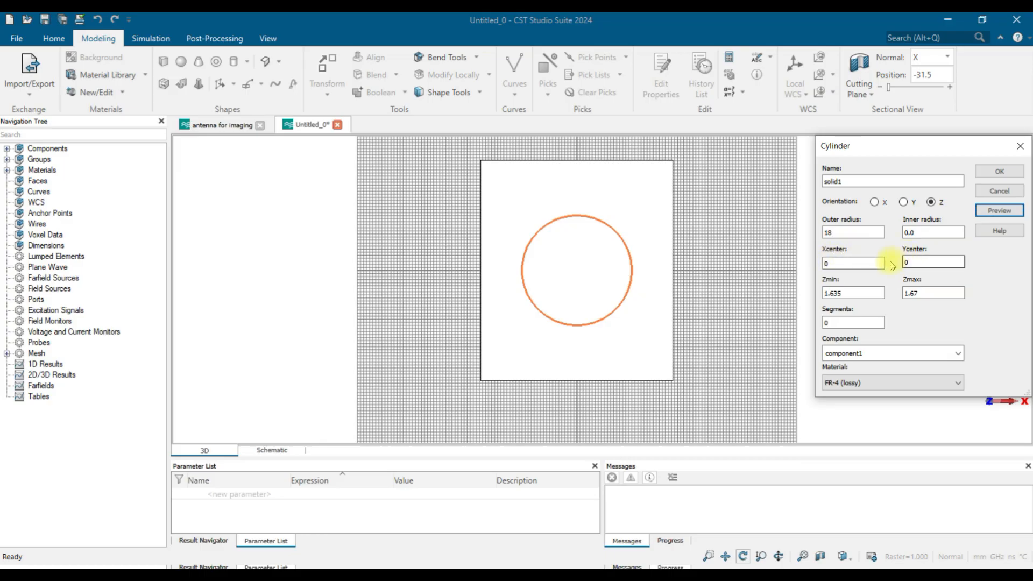
pyautogui.doubleClick(907, 262)
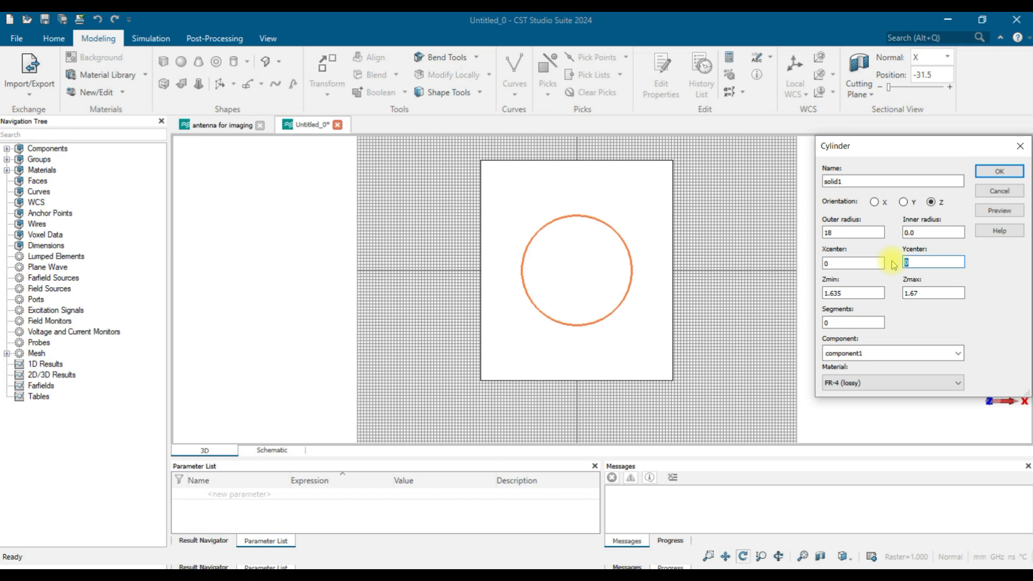
pyautogui.write('10')
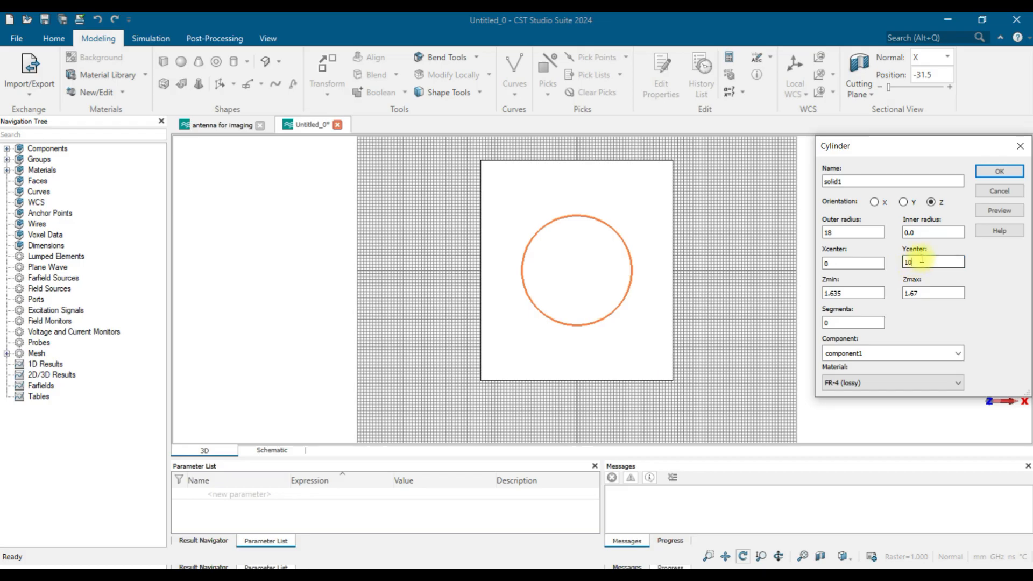
pyautogui.click(993, 212)
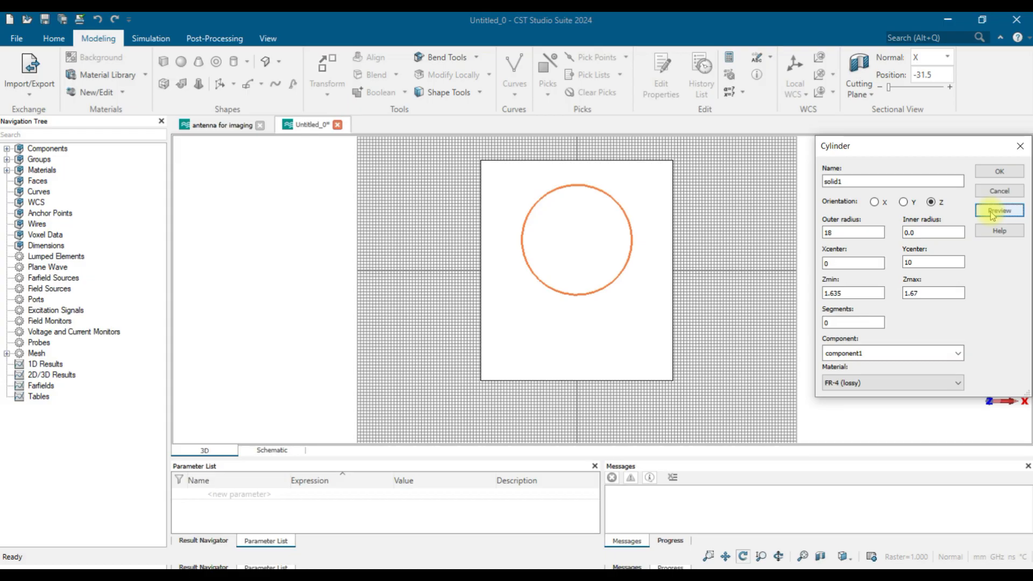
# Step: Assign Copper (annealed) to the cylinder and create it as the circular patch
pyautogui.click(873, 384)
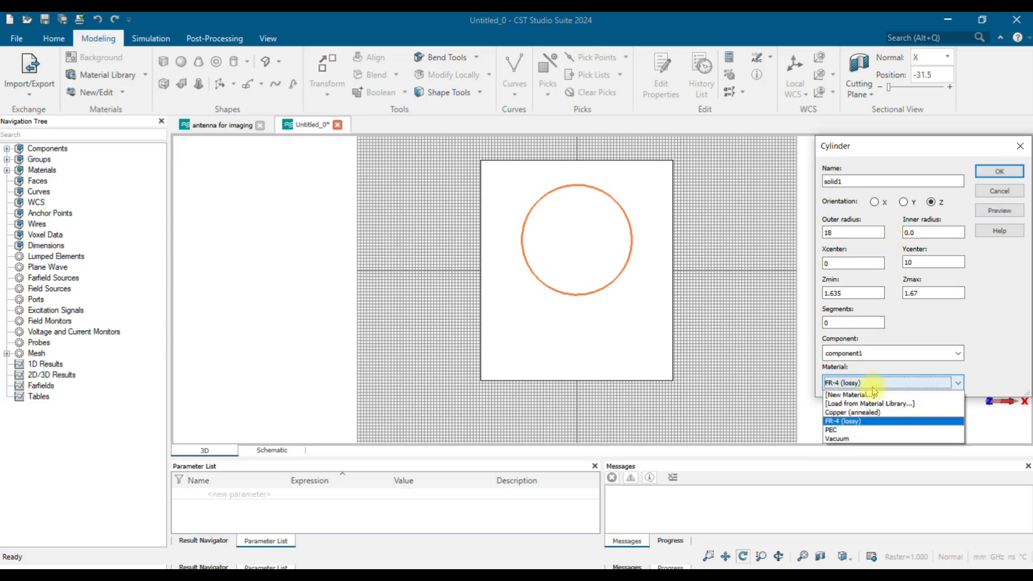
pyautogui.click(858, 413)
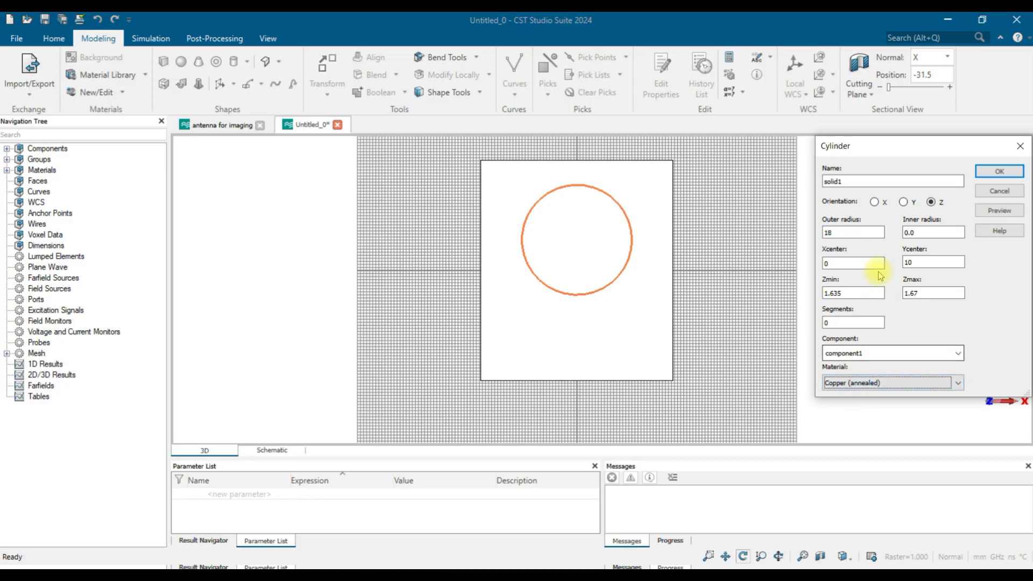
pyautogui.click(1010, 172)
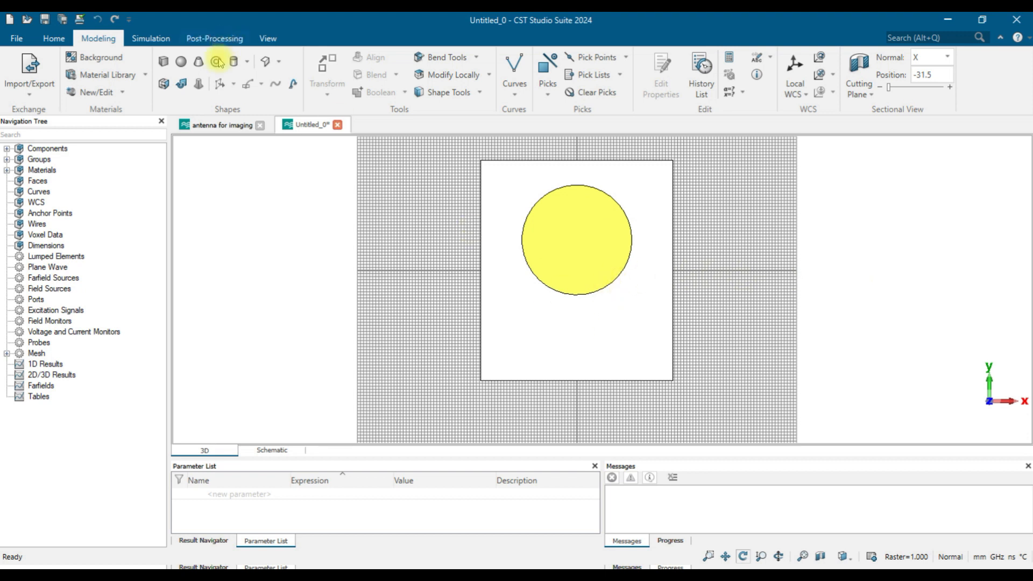
# Step: Start a brick named feed, with Xmin -3.1/2 and Xmax 3.1/2
pyautogui.click(164, 60)
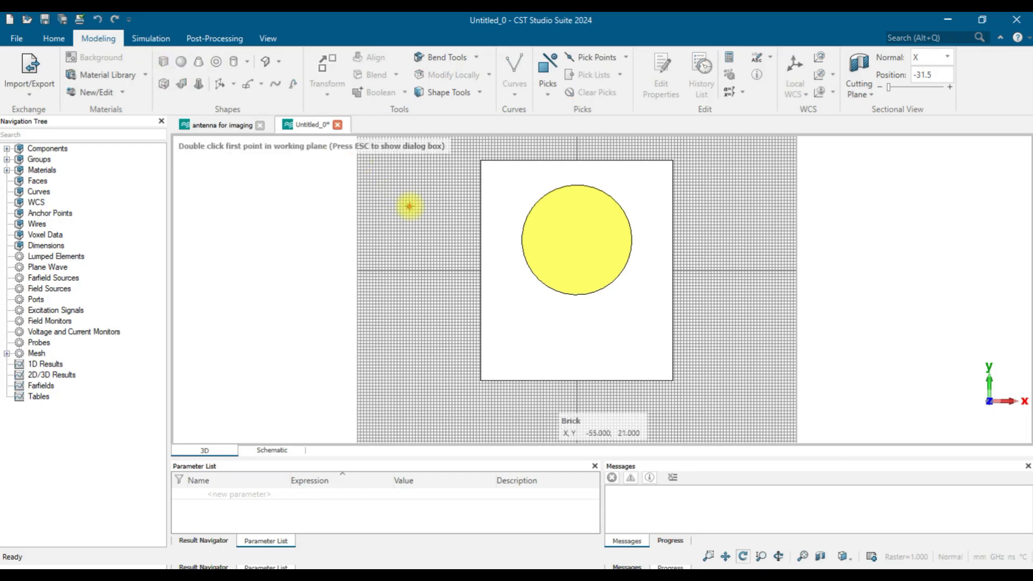
pyautogui.press('Escape')
pyautogui.write('feed')
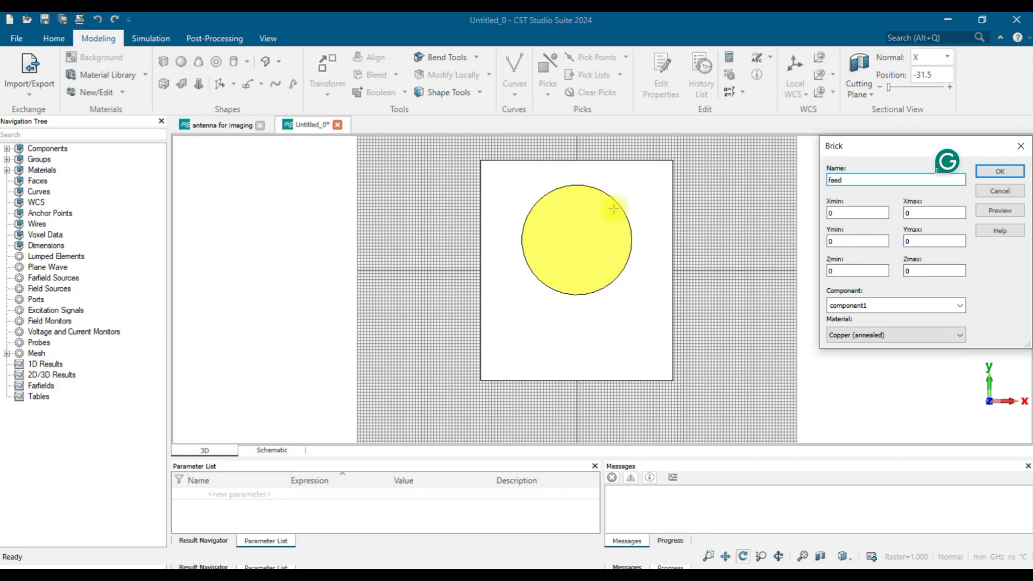
pyautogui.press('Tab')
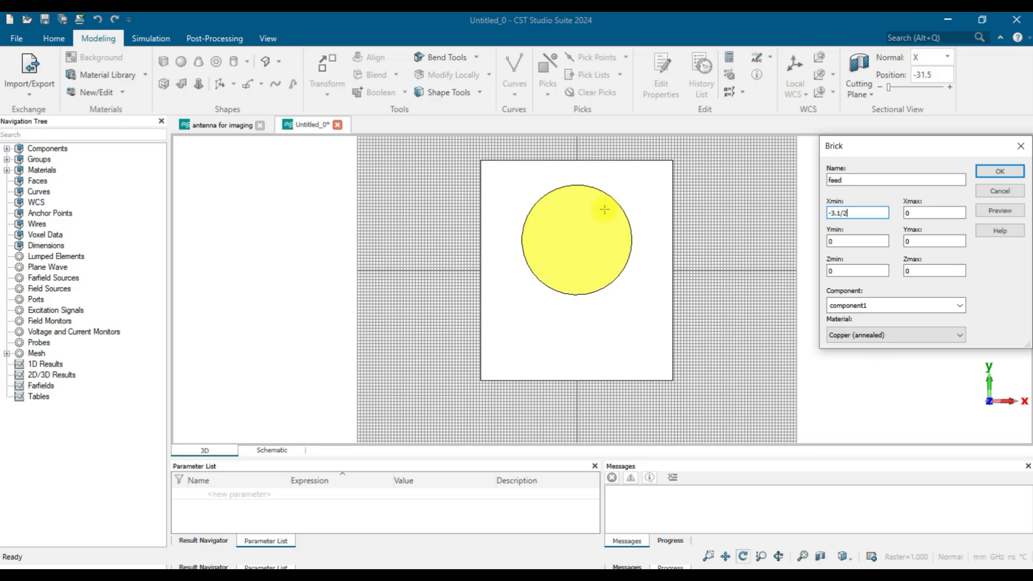
pyautogui.press('Tab')
pyautogui.write('3.1/2')
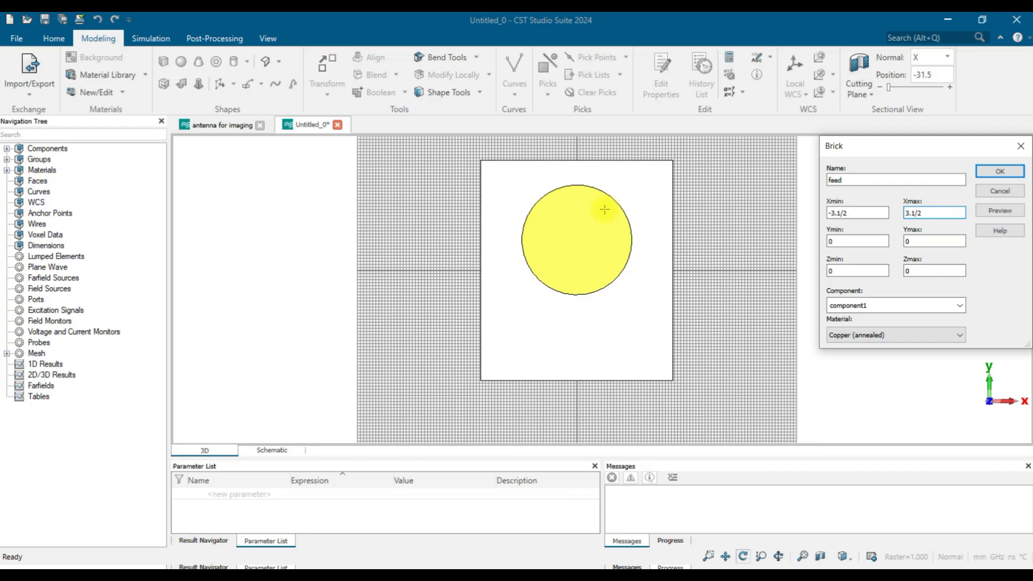
# Step: Set the feed brick's Ymax to -36, Zmin to 1.635 and Zmax to 1.67, keeping Ymin at 0
pyautogui.click(851, 241)
pyautogui.press('Tab')
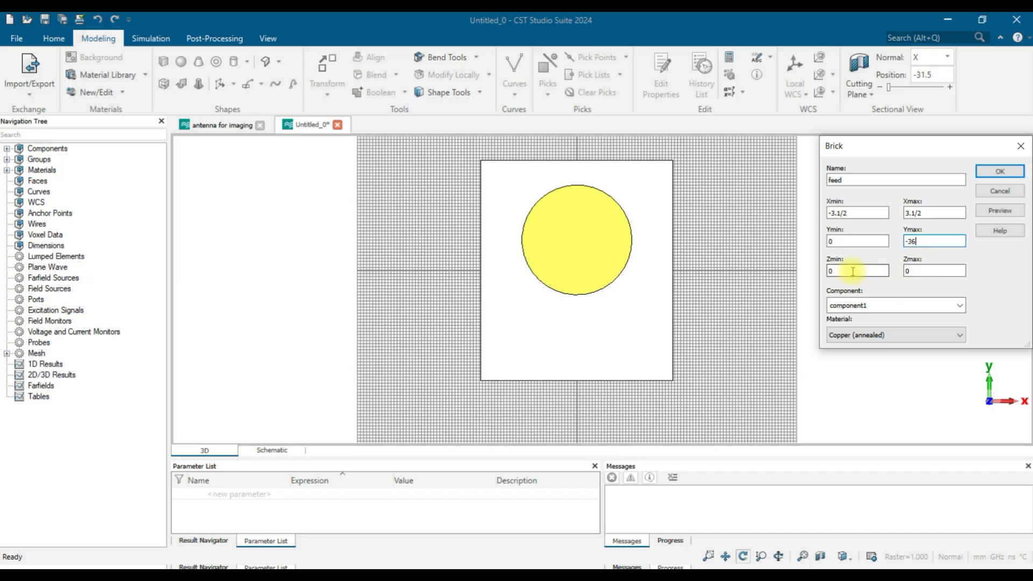
pyautogui.press('Tab')
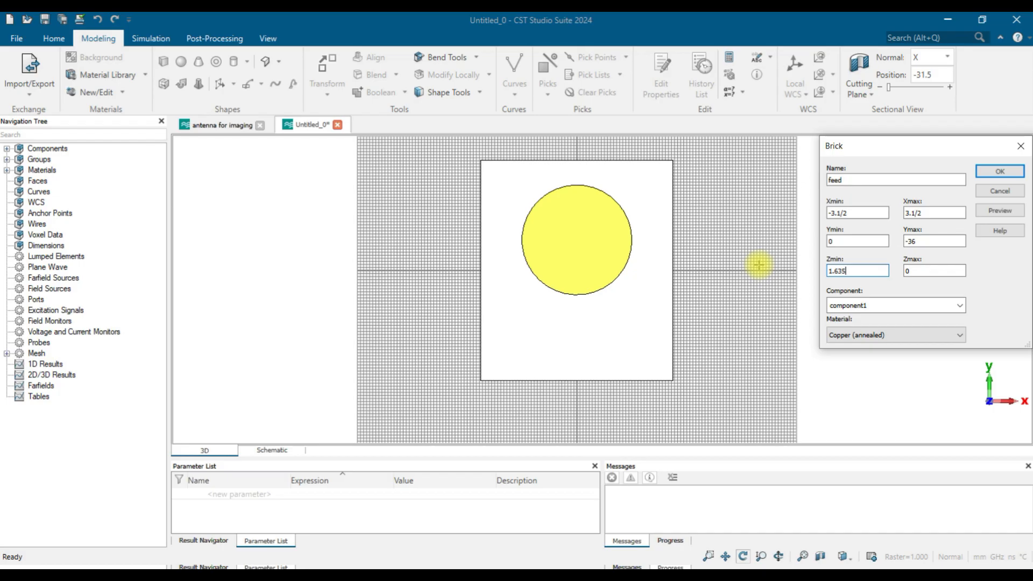
pyautogui.click(928, 271)
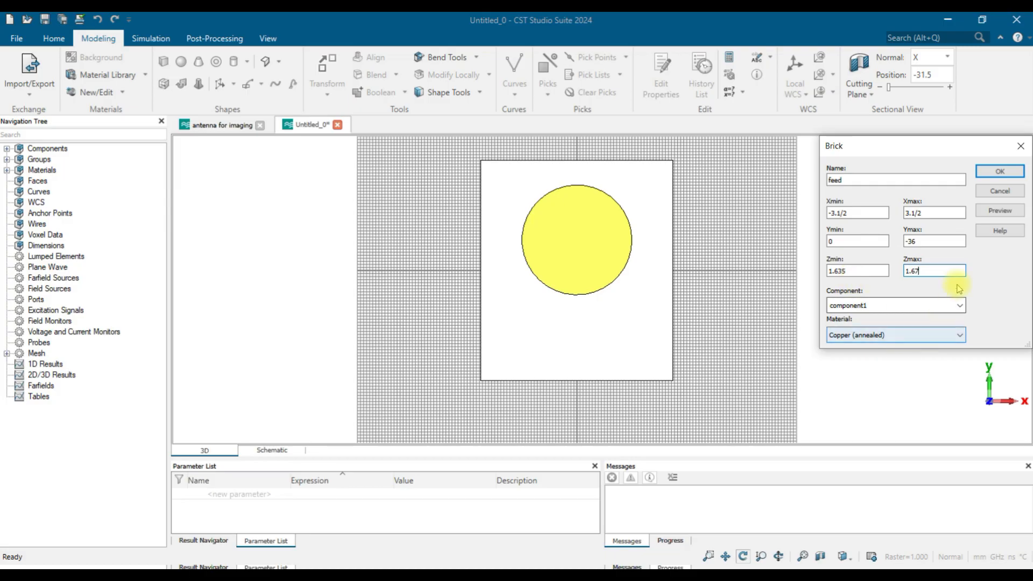
# Step: Preview the feed brick and create it in Copper (annealed)
pyautogui.click(1000, 212)
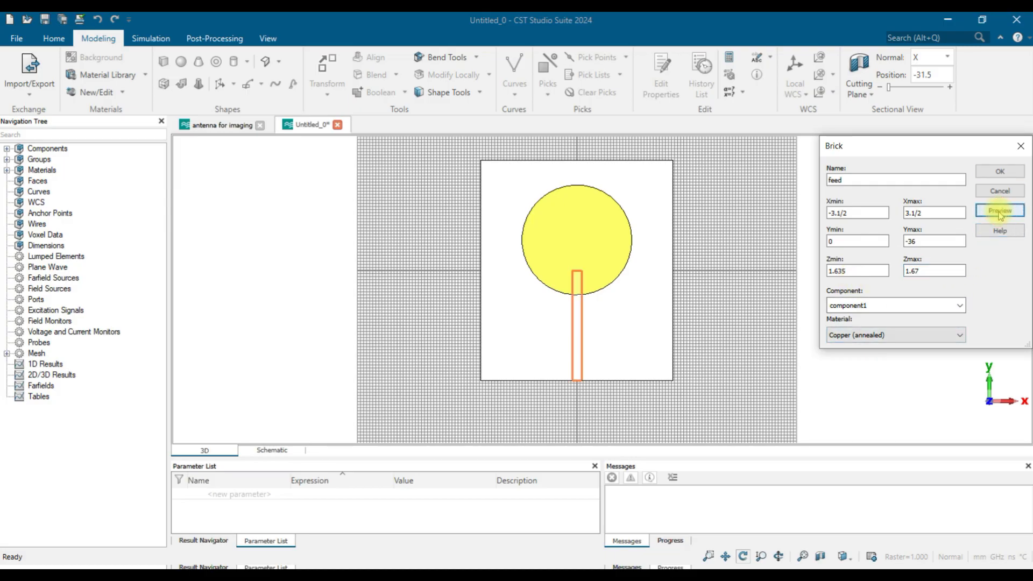
pyautogui.click(999, 171)
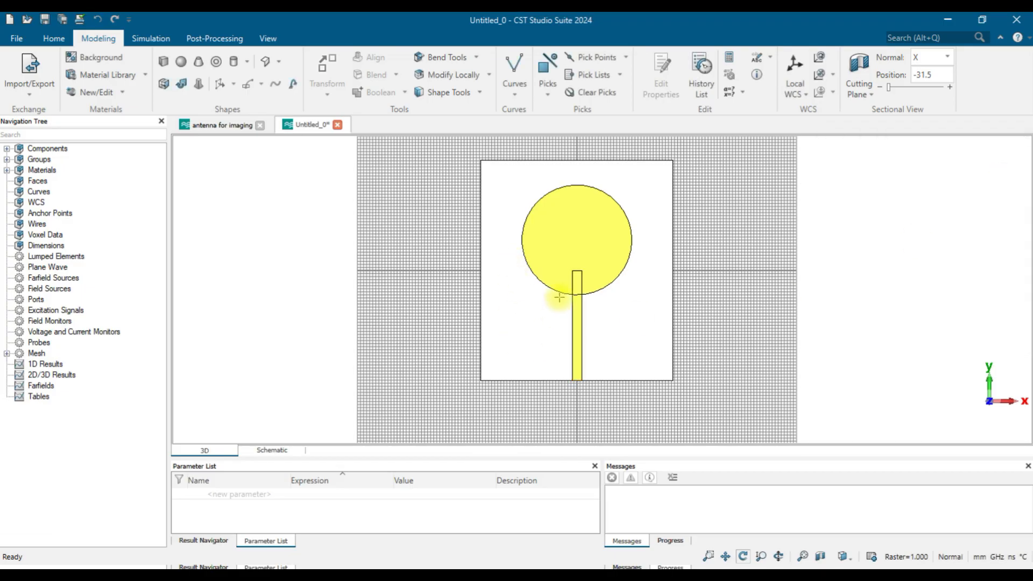
# Step: Rename the disc solid1 in component1 as patch
pyautogui.click(7, 149)
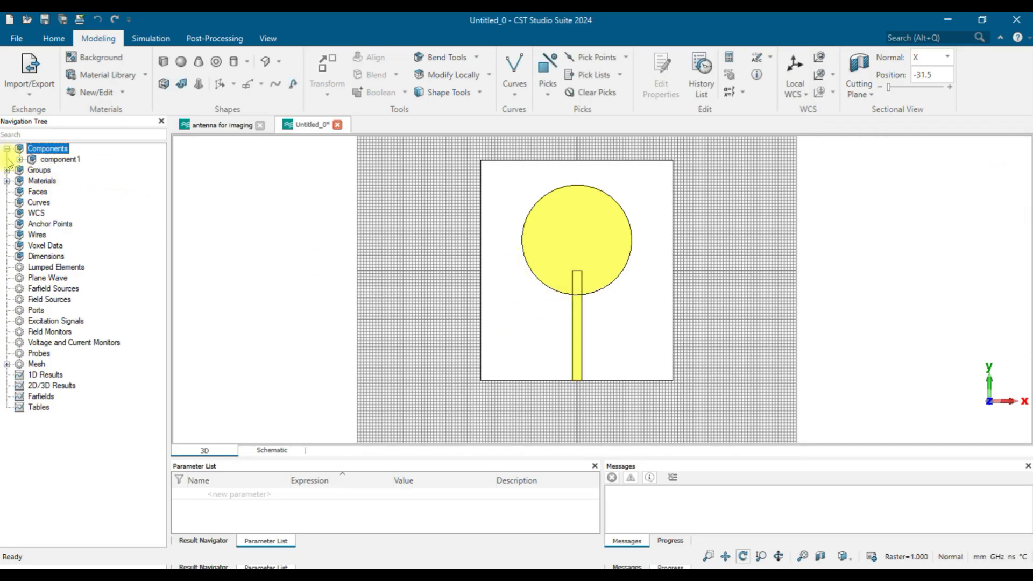
pyautogui.click(18, 160)
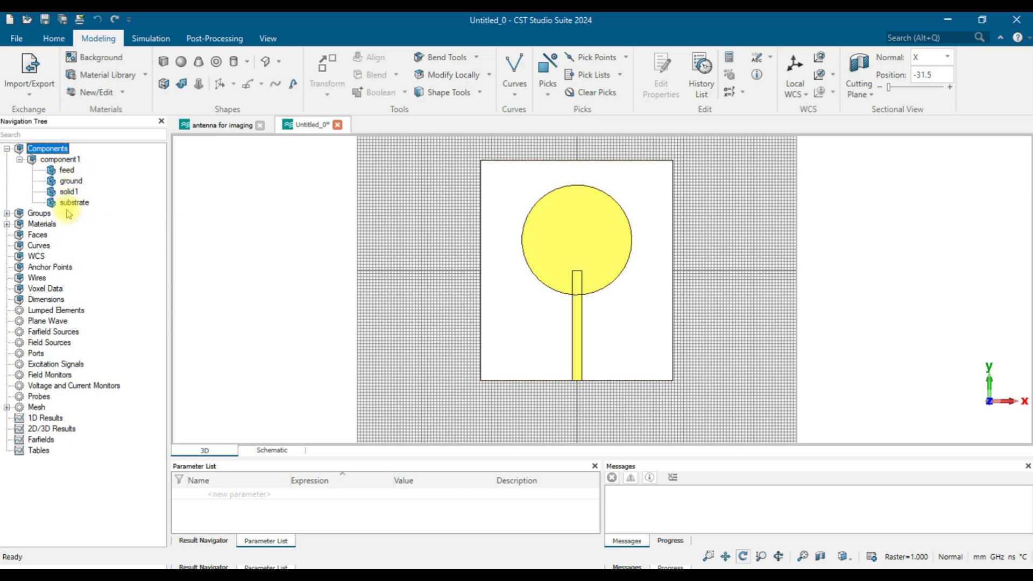
pyautogui.moveTo(71, 204)
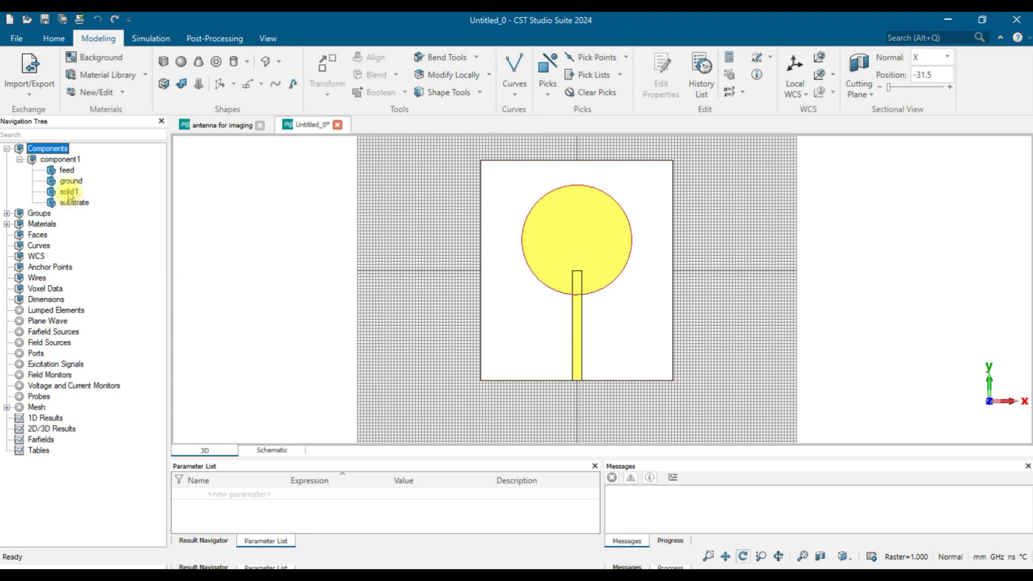
pyautogui.click(69, 192)
pyautogui.rightClick(69, 194)
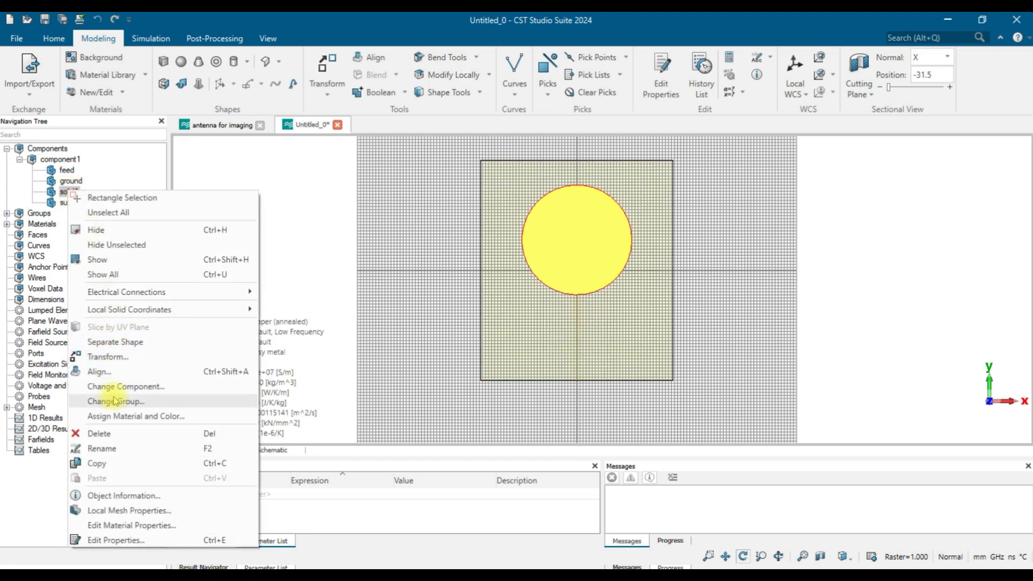
pyautogui.click(102, 448)
pyautogui.write('patch')
pyautogui.press('Return')
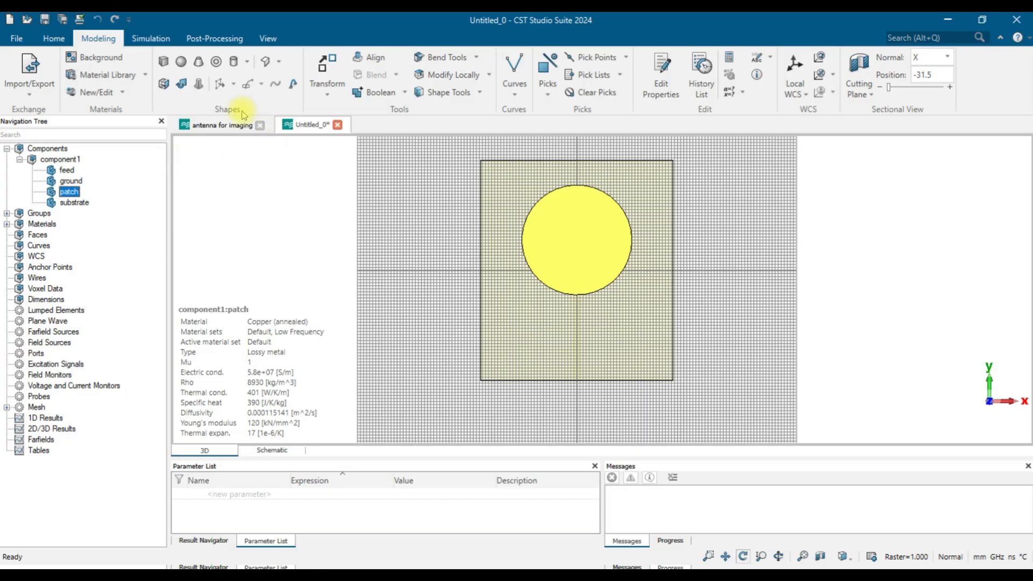
# Step: Unite the feed line with the patch using the Boolean Add operation
pyautogui.click(400, 96)
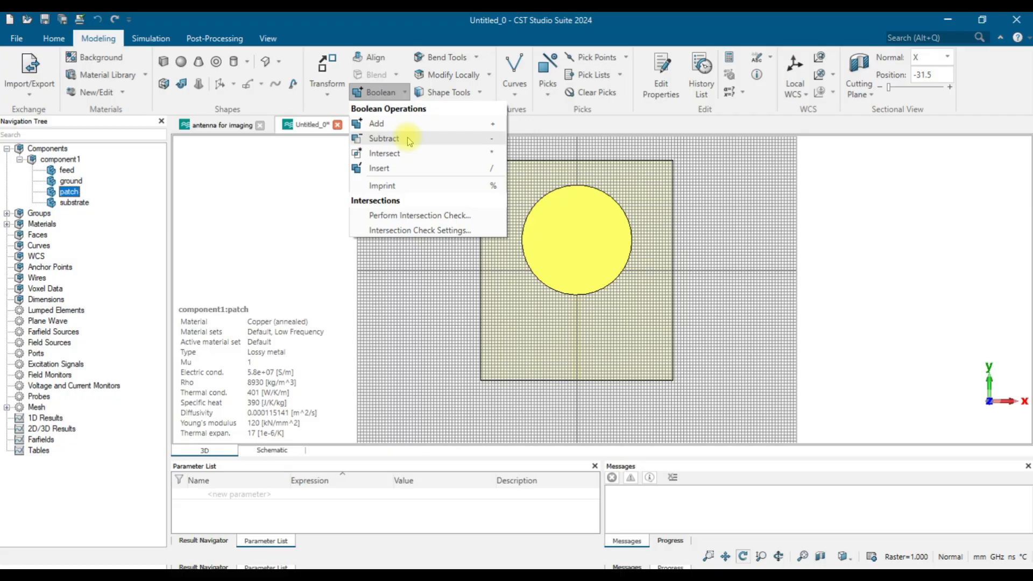
pyautogui.click(383, 123)
pyautogui.click(67, 171)
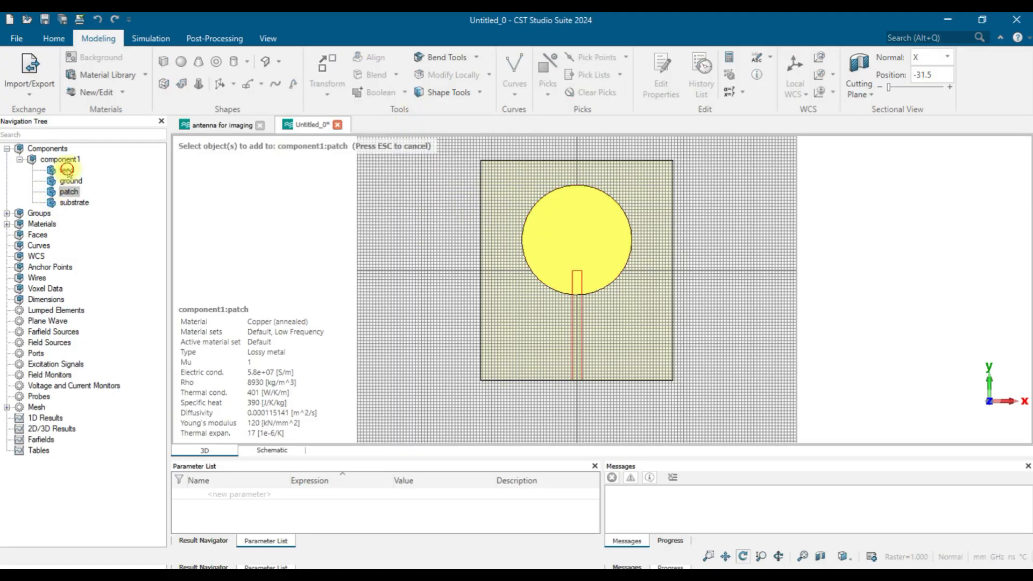
pyautogui.press('Return')
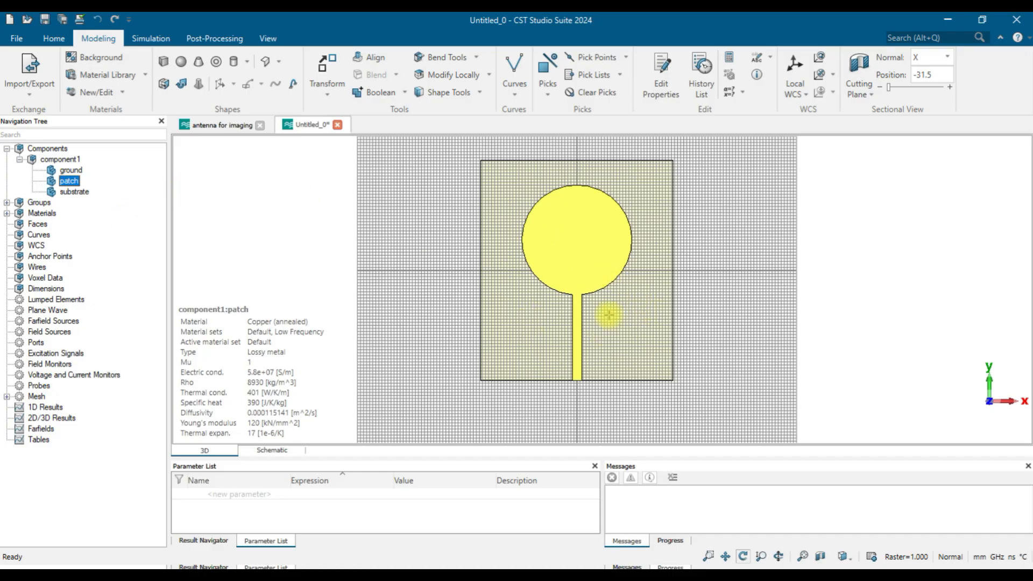
# Step: Inspect the antenna from the back and front, checking the ground and the merged patch individually
pyautogui.press('0')
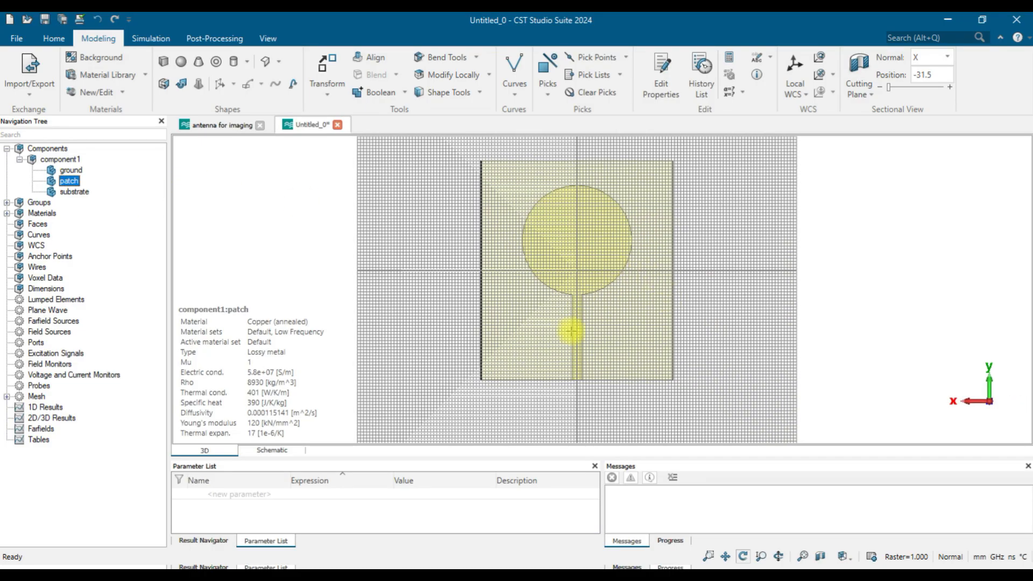
pyautogui.click(71, 170)
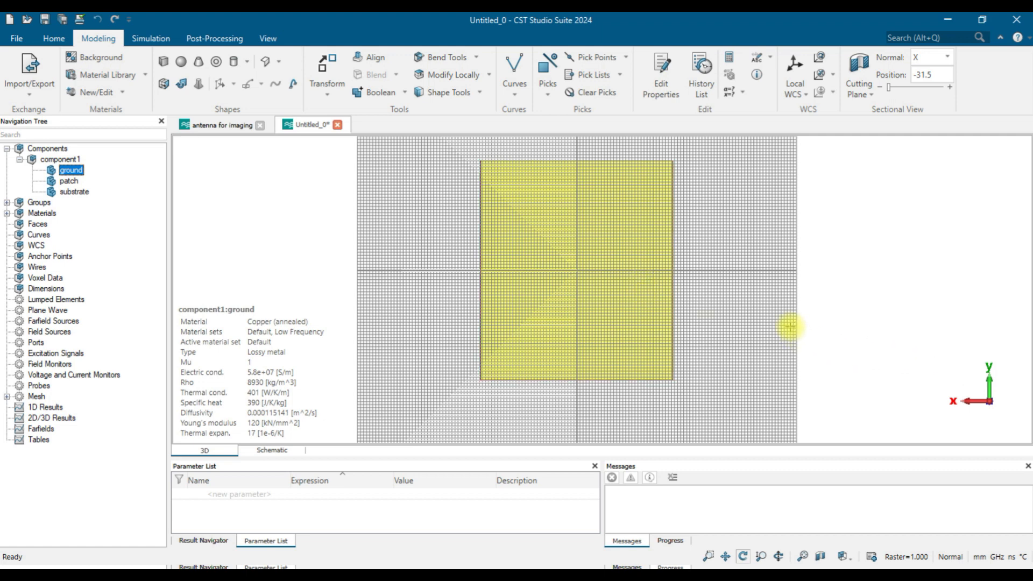
pyautogui.press('space')
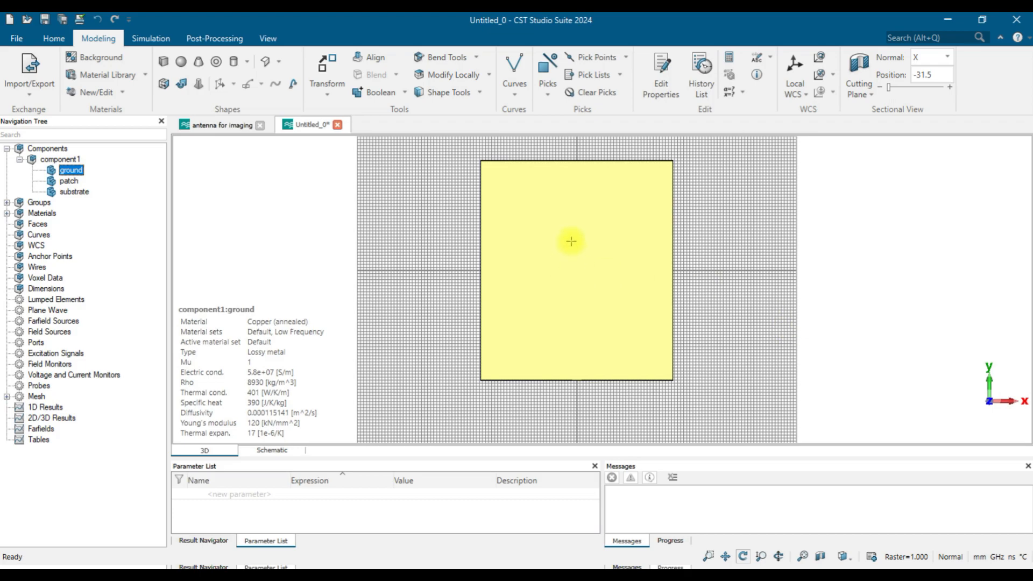
pyautogui.press('3')
pyautogui.click(69, 181)
pyautogui.press('5')
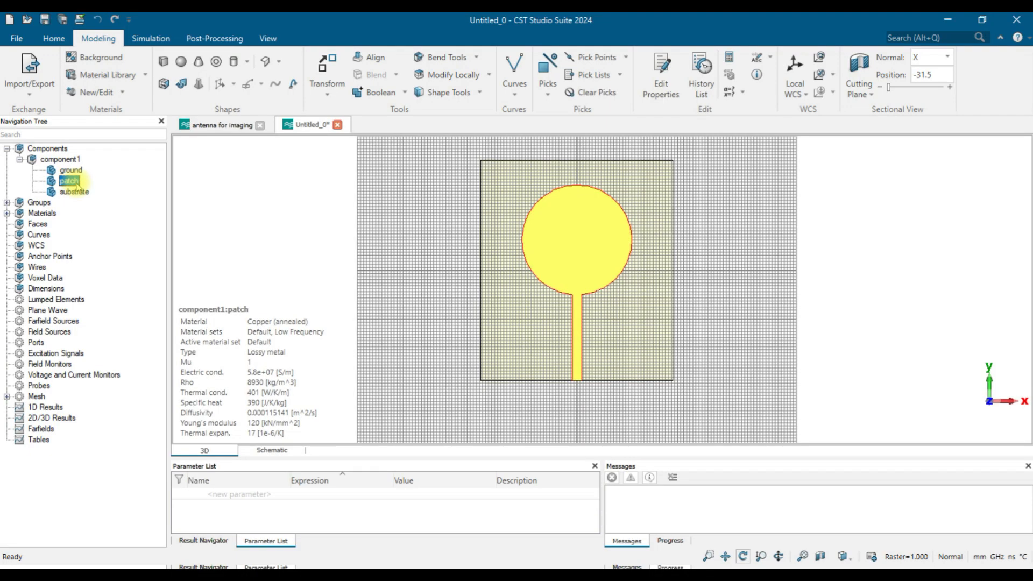
pyautogui.click(60, 159)
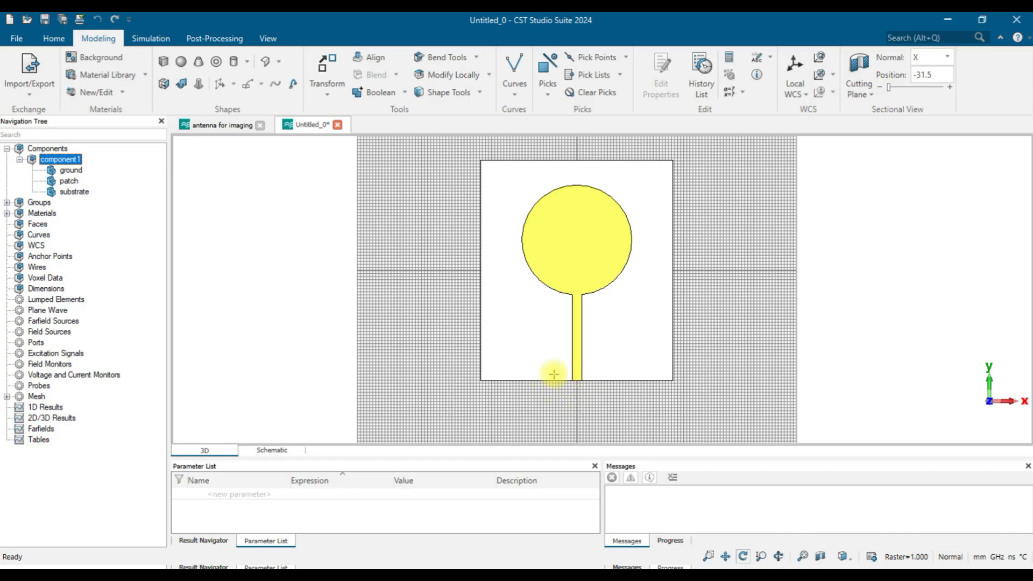
# Step: Pick the thin end face of the feed line at the substrate's edge
pyautogui.click(778, 556)
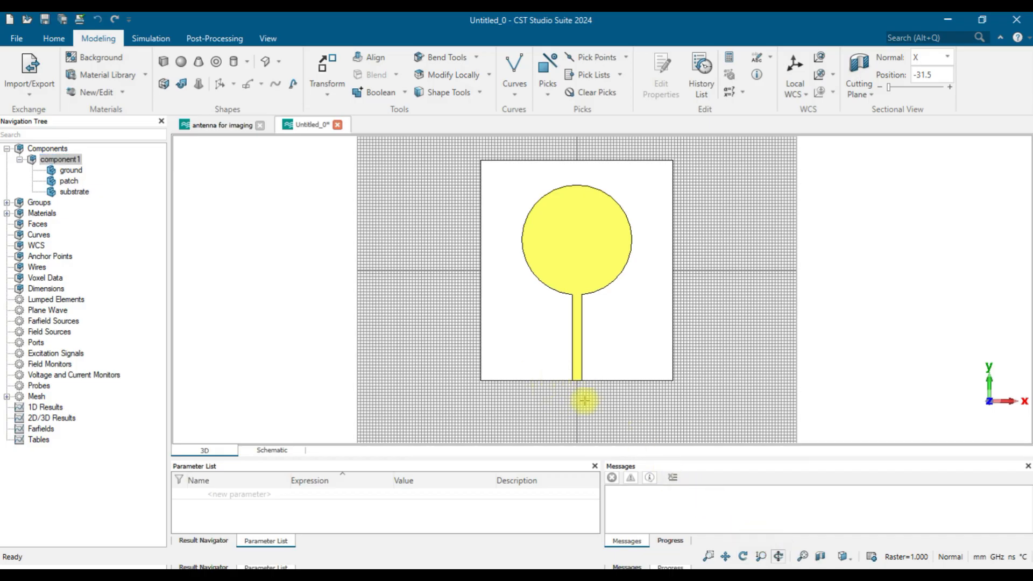
pyautogui.moveTo(563, 365); pyautogui.dragTo(606, 360)
pyautogui.click(743, 556)
pyautogui.moveTo(573, 386); pyautogui.dragTo(583, 288)
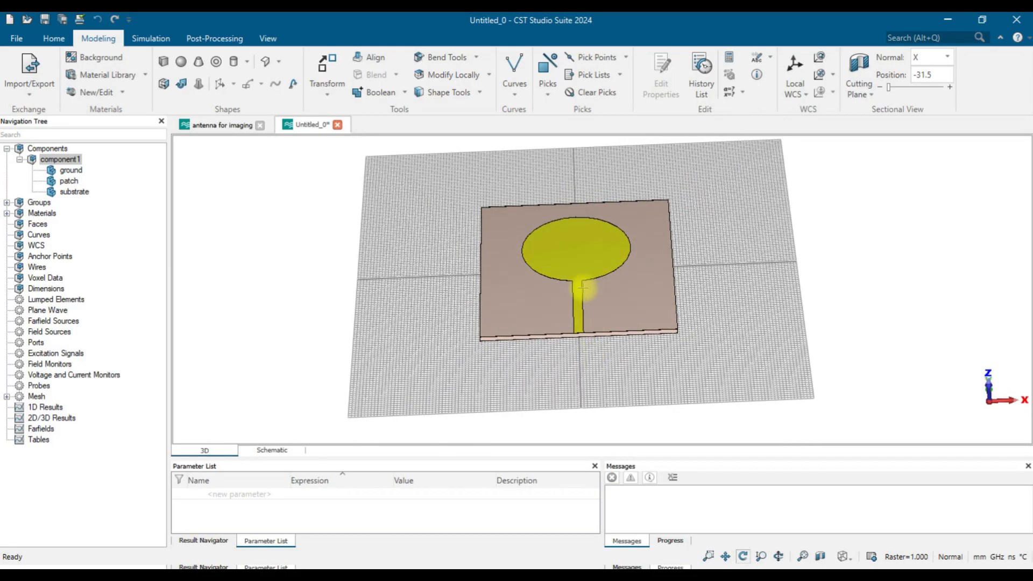
pyautogui.scroll(3, 586, 343)
pyautogui.scroll(6, 582, 341)
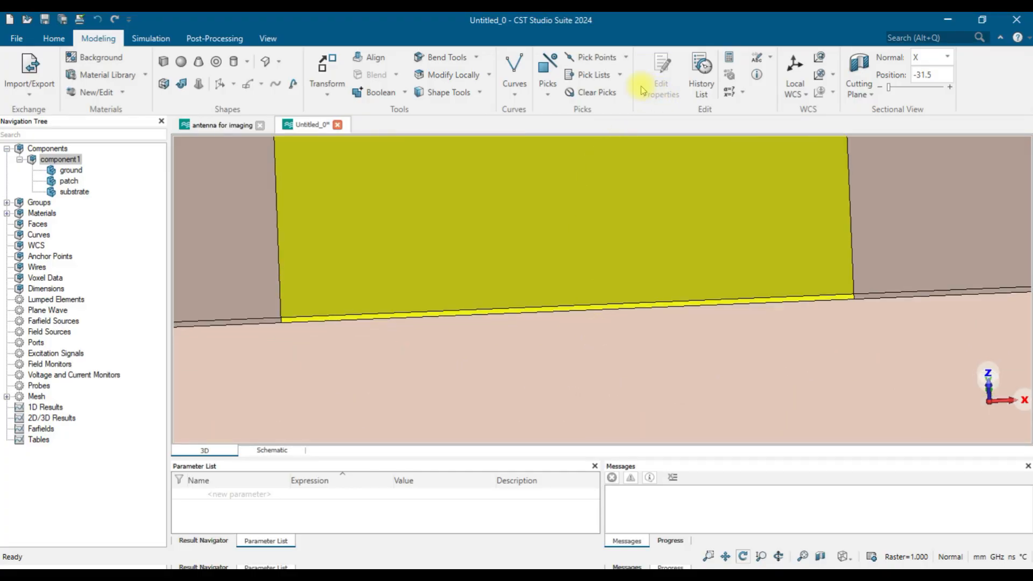
pyautogui.click(547, 91)
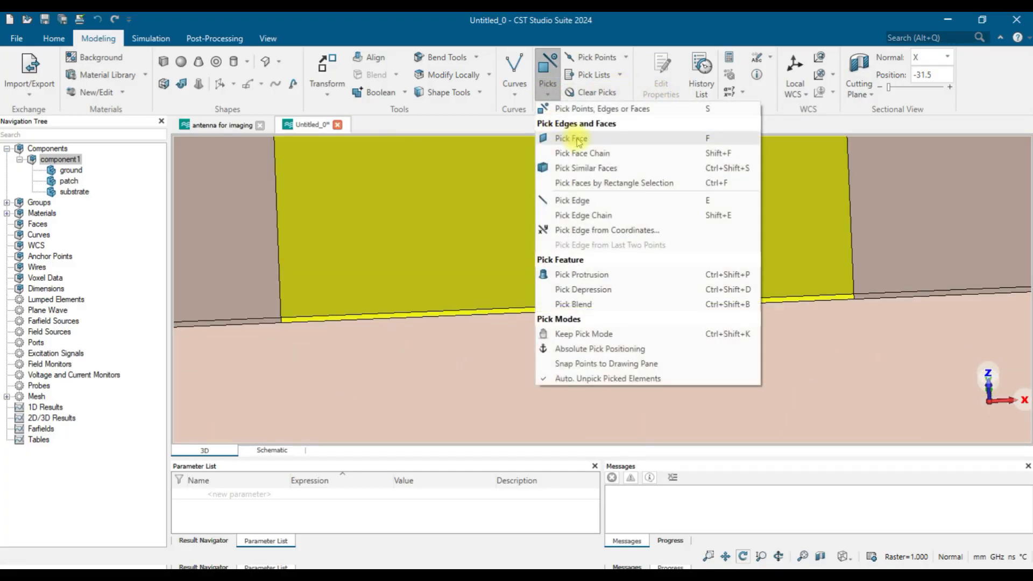
pyautogui.click(585, 139)
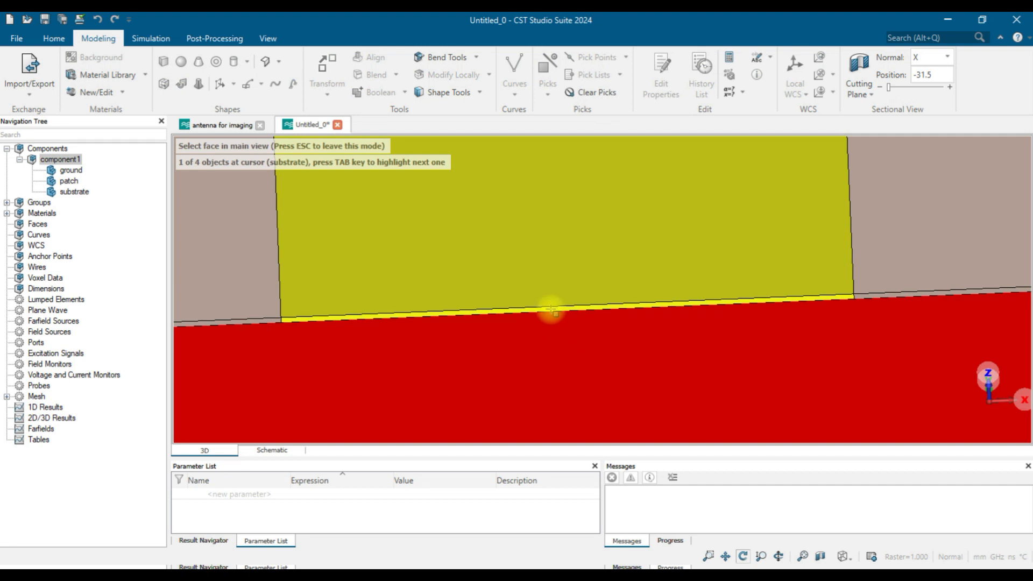
pyautogui.click(550, 307)
pyautogui.scroll(-5, 595, 322)
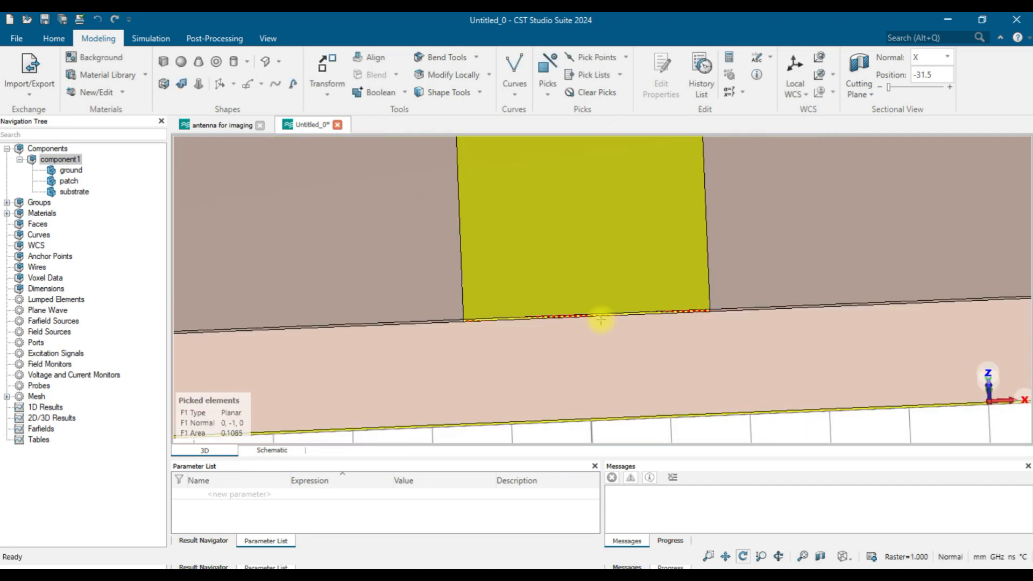
# Step: Calculate the microstrip port extension coefficient with the Solver ports macro and construct a waveguide port from the picked face
pyautogui.click(54, 38)
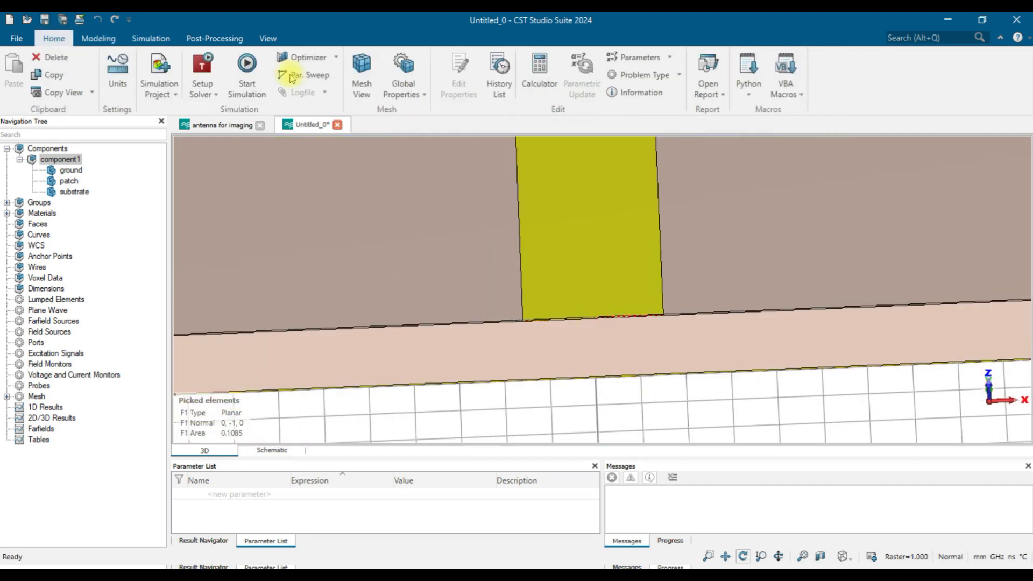
pyautogui.click(787, 95)
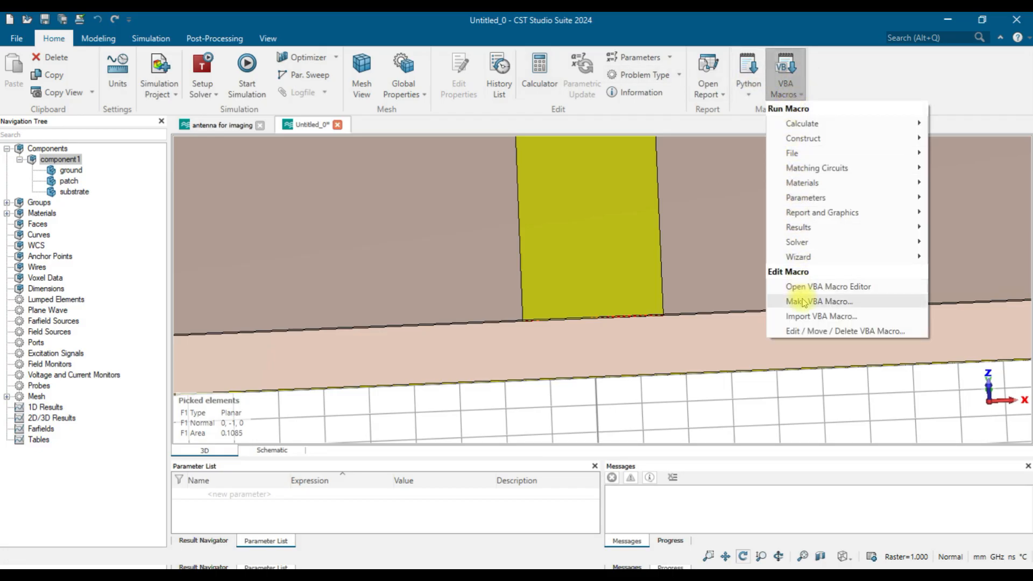
pyautogui.moveTo(819, 248)
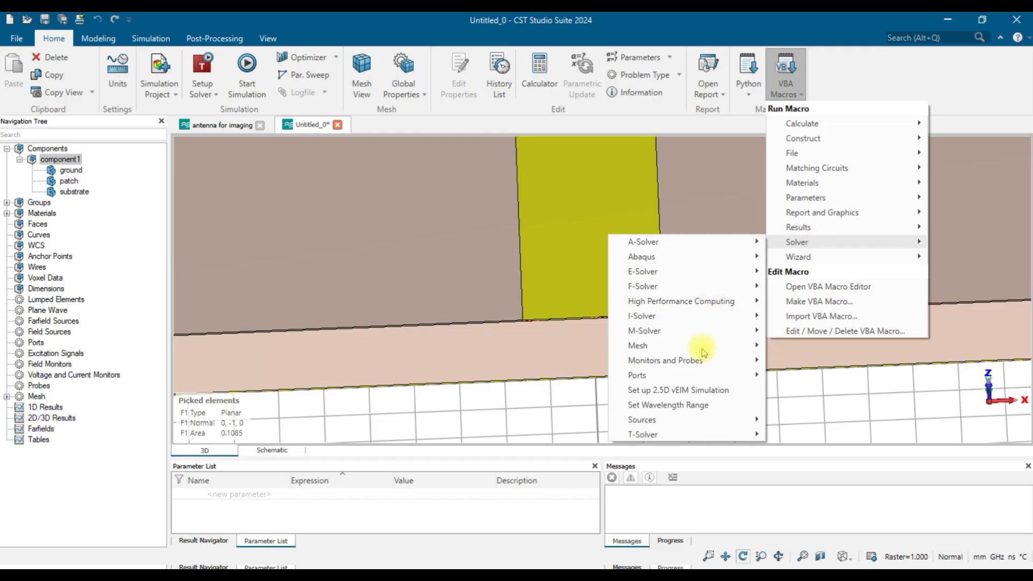
pyautogui.moveTo(696, 378)
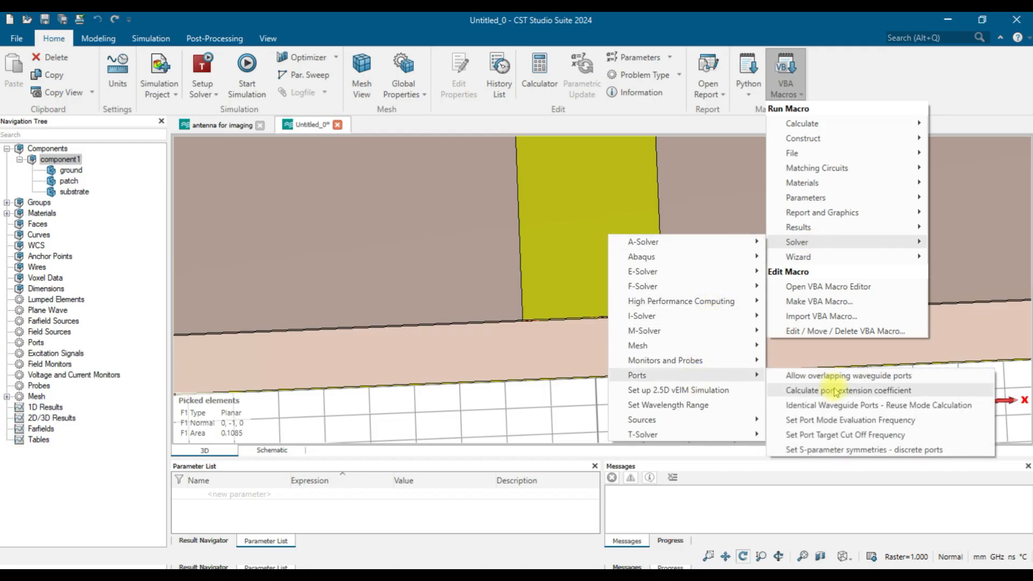
pyautogui.click(835, 391)
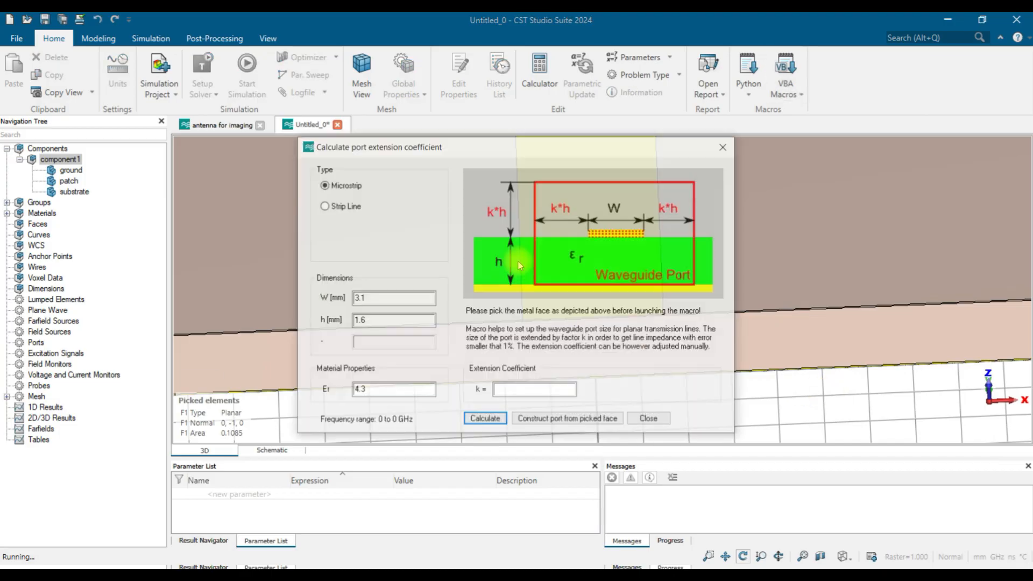
pyautogui.click(486, 421)
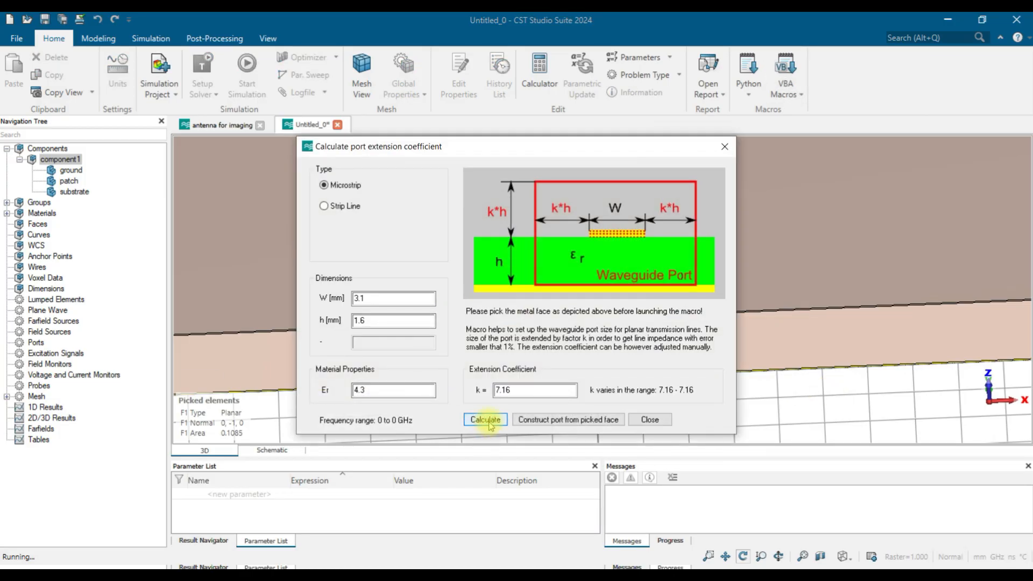
pyautogui.click(567, 419)
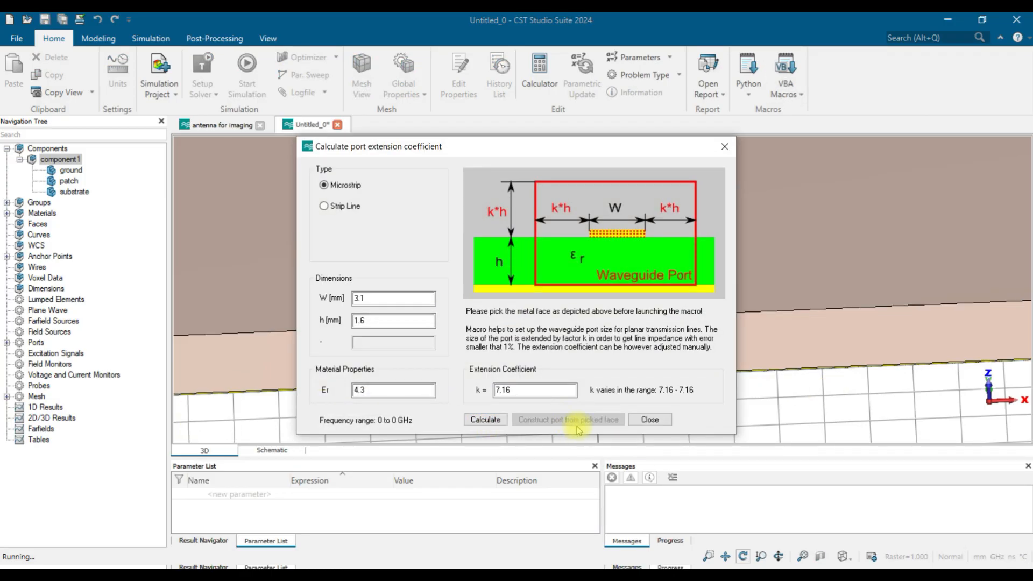
pyautogui.click(650, 419)
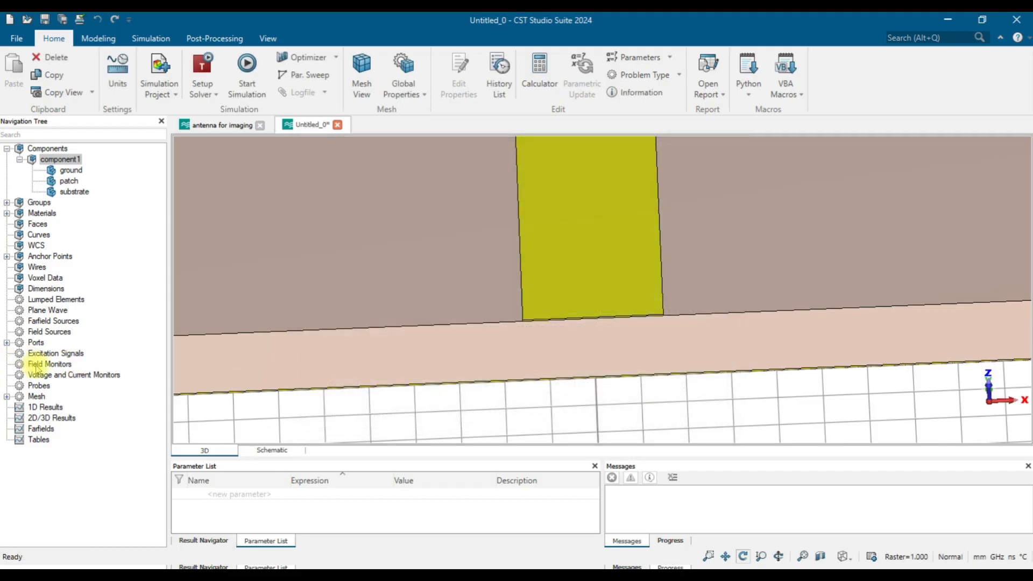
# Step: Check port1's size and placement at the feed's end, then return to the view of component1
pyautogui.click(7, 343)
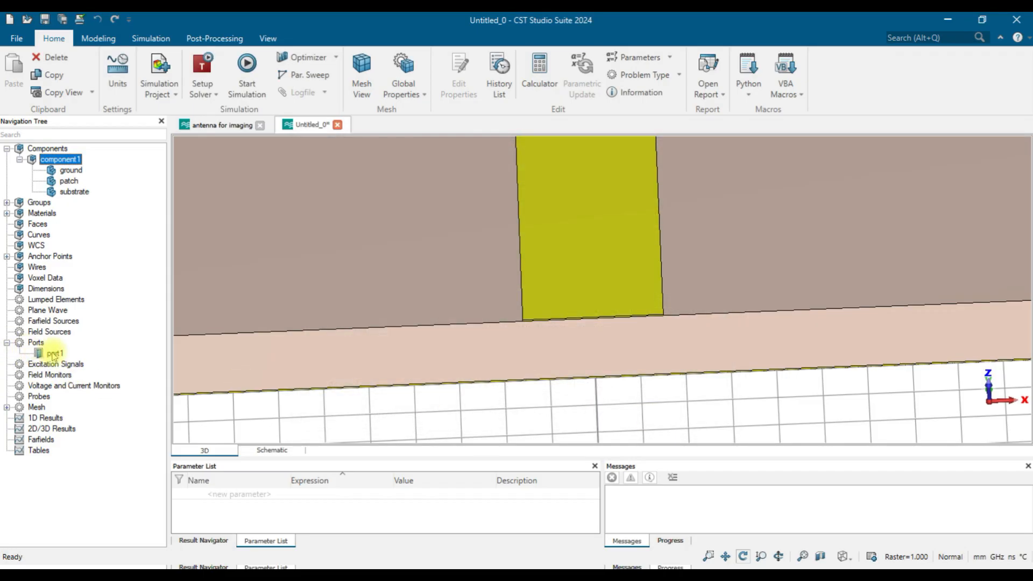
pyautogui.scroll(-3, 577, 263)
pyautogui.scroll(-3, 578, 264)
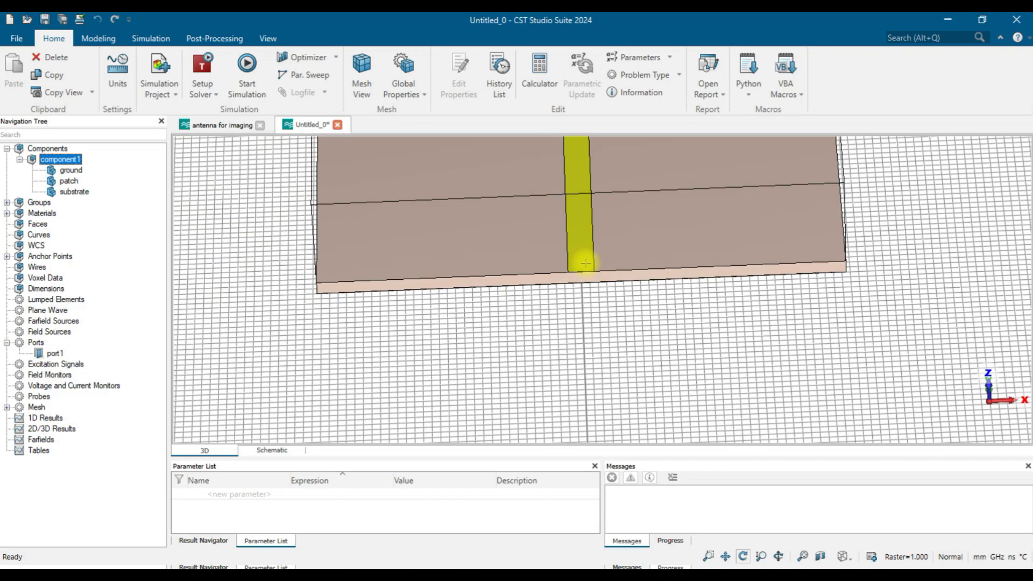
pyautogui.click(54, 353)
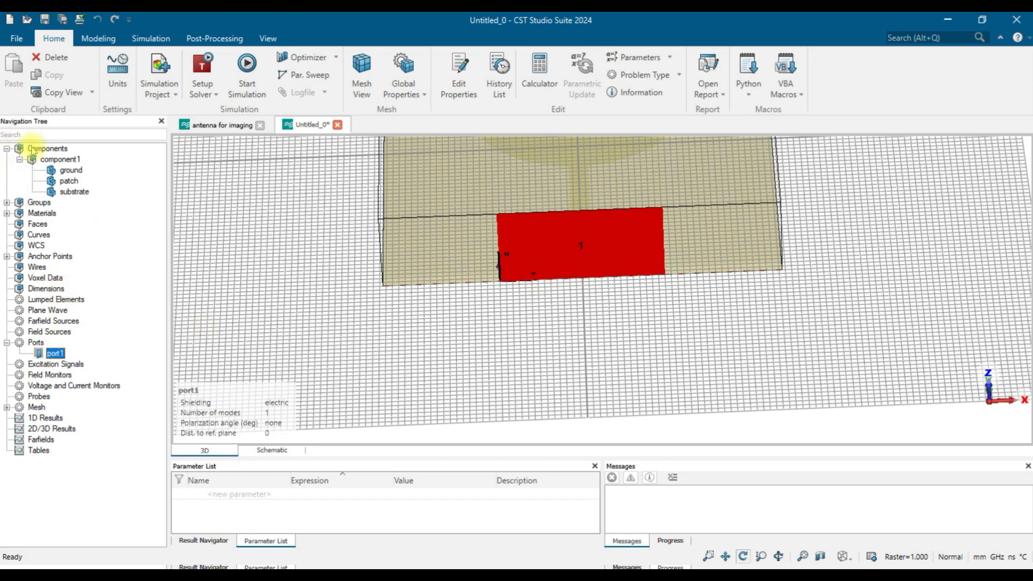
pyautogui.click(61, 160)
pyautogui.scroll(-4, 689, 245)
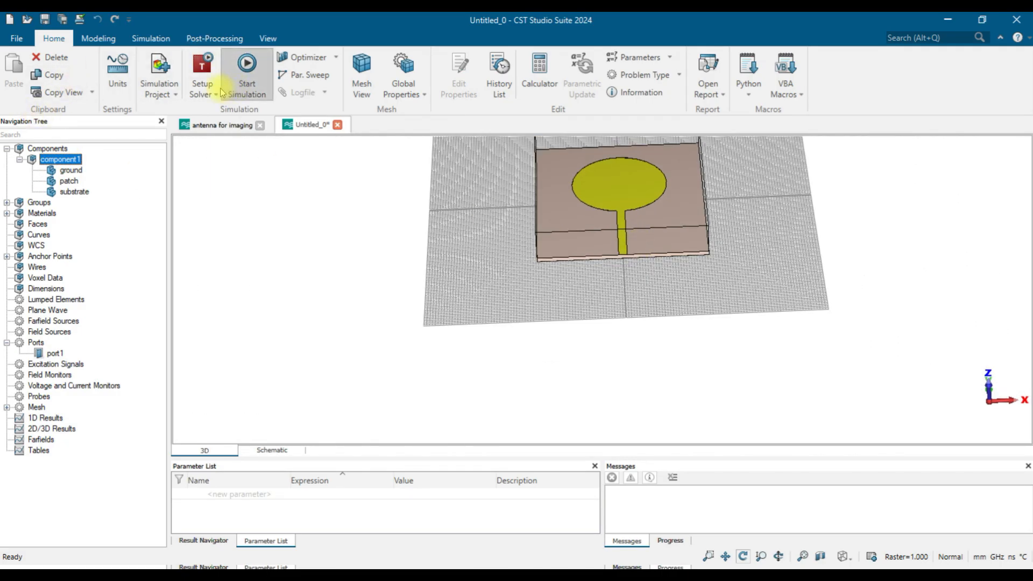
# Step: Set the frequency range to 1–8 GHz and run the time domain solver with S-parameters normalized to 50 Ohm
pyautogui.click(204, 67)
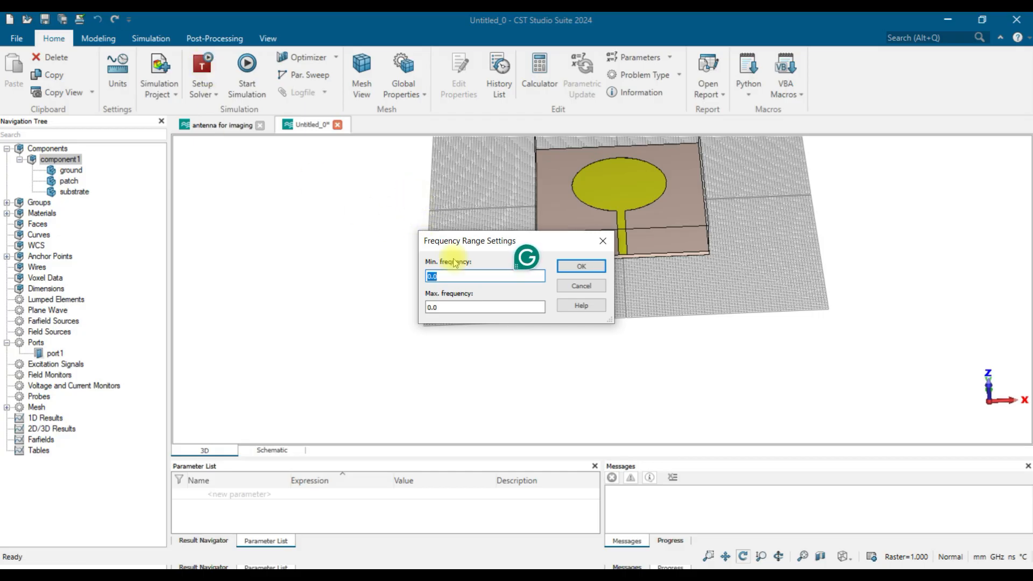
pyautogui.write('1')
pyautogui.press('Tab')
pyautogui.write('5')
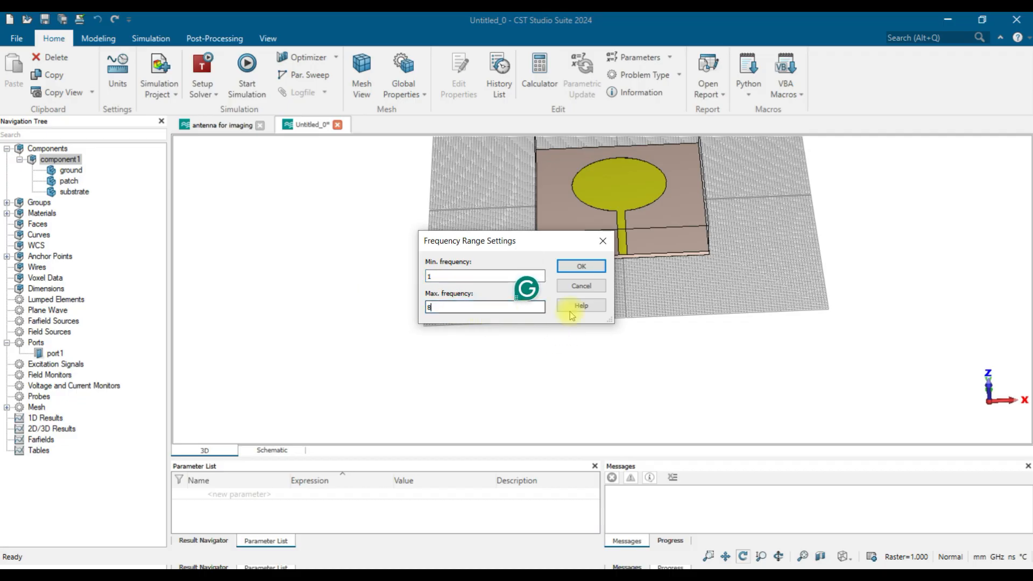
pyautogui.click(581, 266)
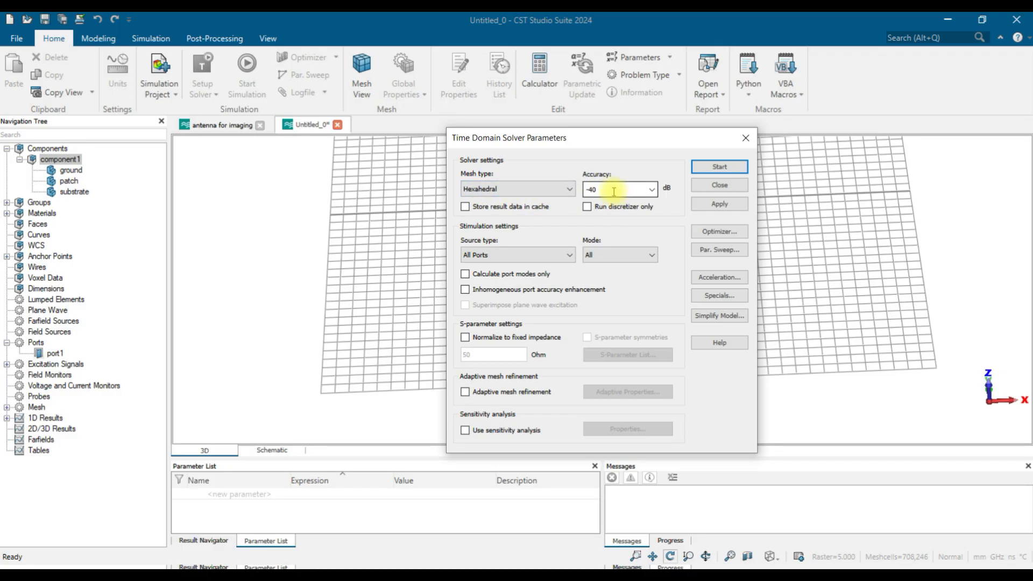
pyautogui.click(465, 337)
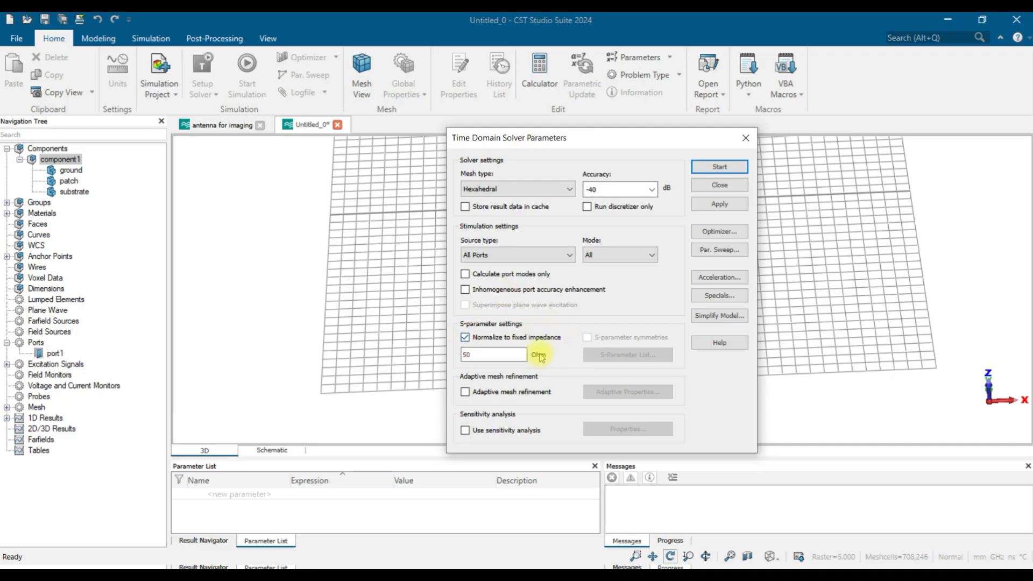
pyautogui.click(721, 168)
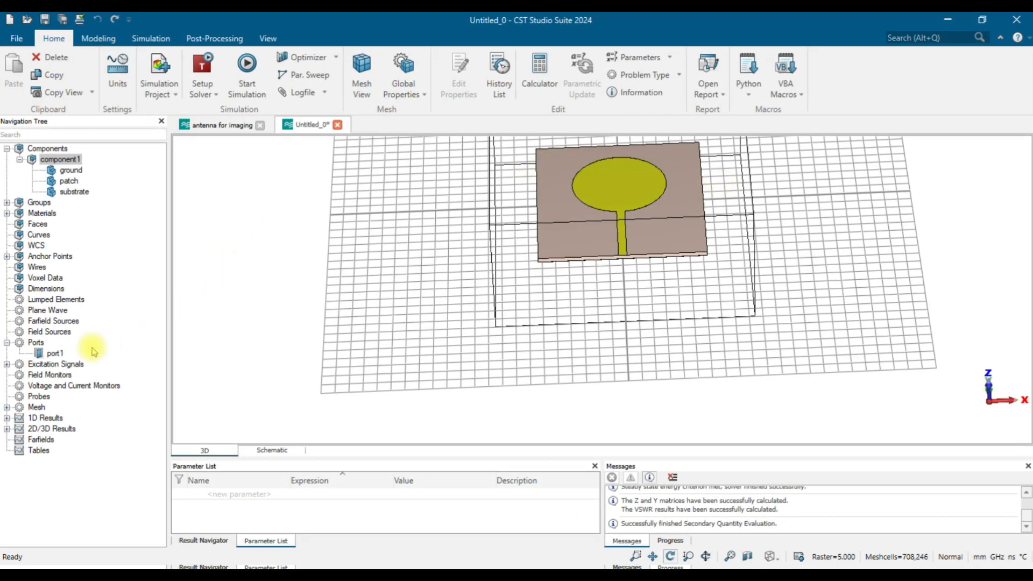
# Step: Plot the S1,1 curve from the S-parameter results and examine the resonances across the simulated frequency range
pyautogui.click(7, 418)
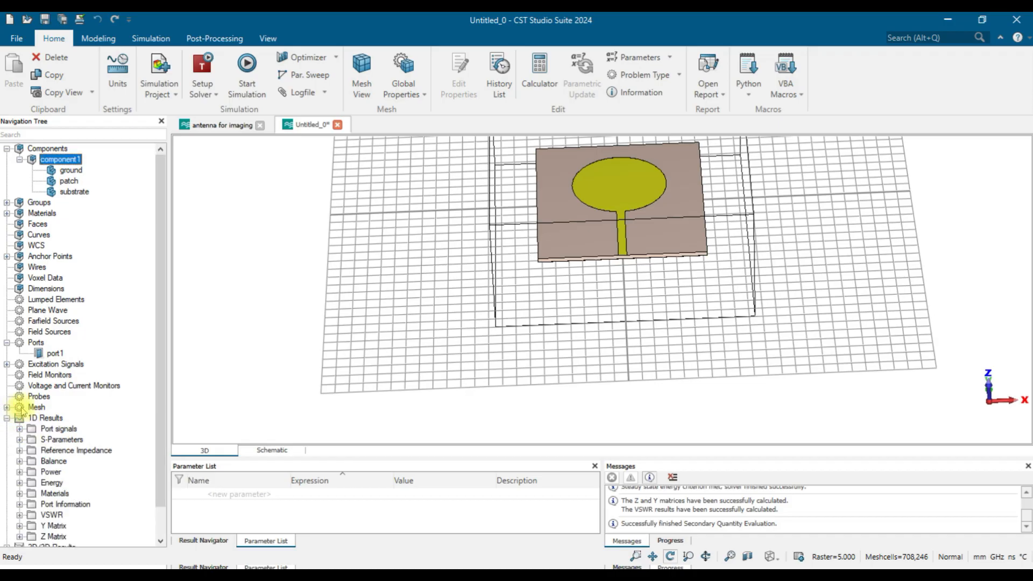
pyautogui.scroll(-1, 56, 409)
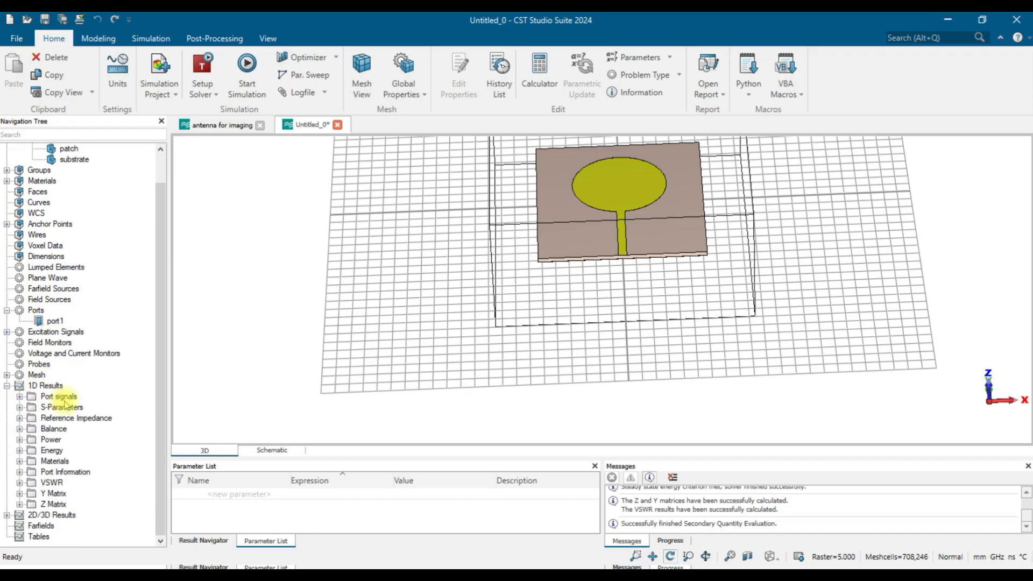
pyautogui.click(19, 408)
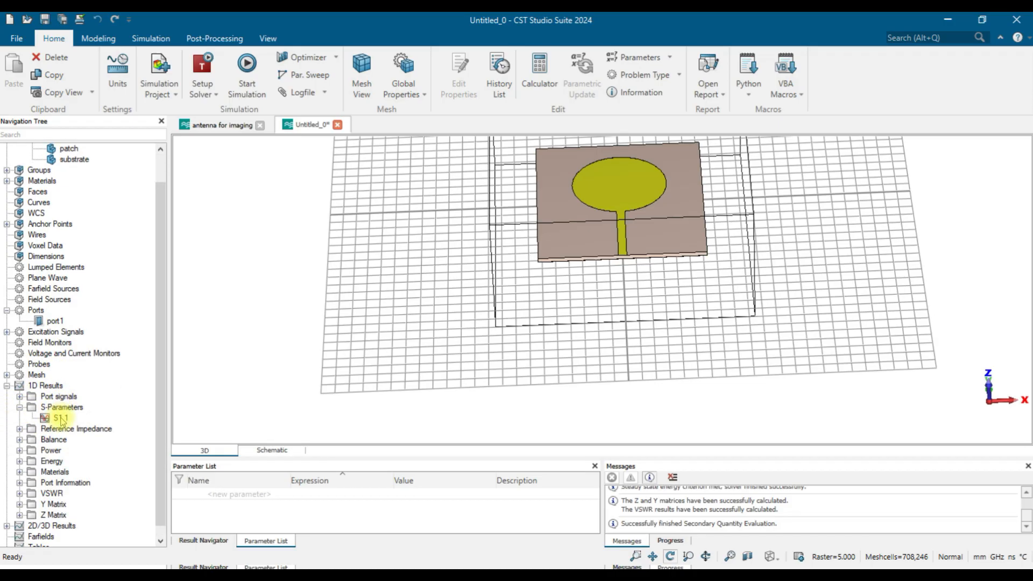
pyautogui.click(61, 419)
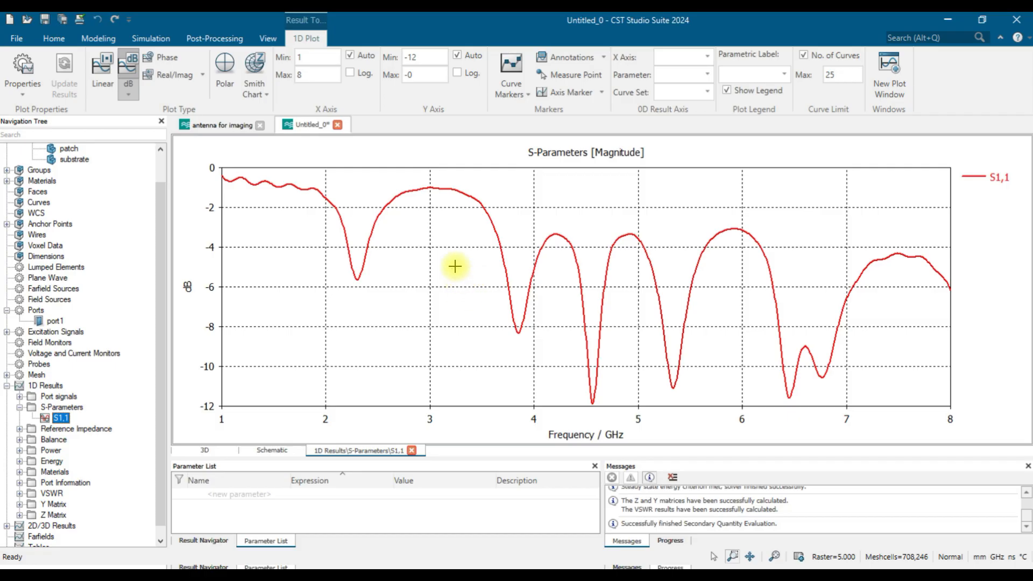
# Step: Edit the ground brick's definition to set Xmin to -31 and Xmax to 31, and preview the new width
pyautogui.scroll(1, 83, 243)
pyautogui.click(75, 171)
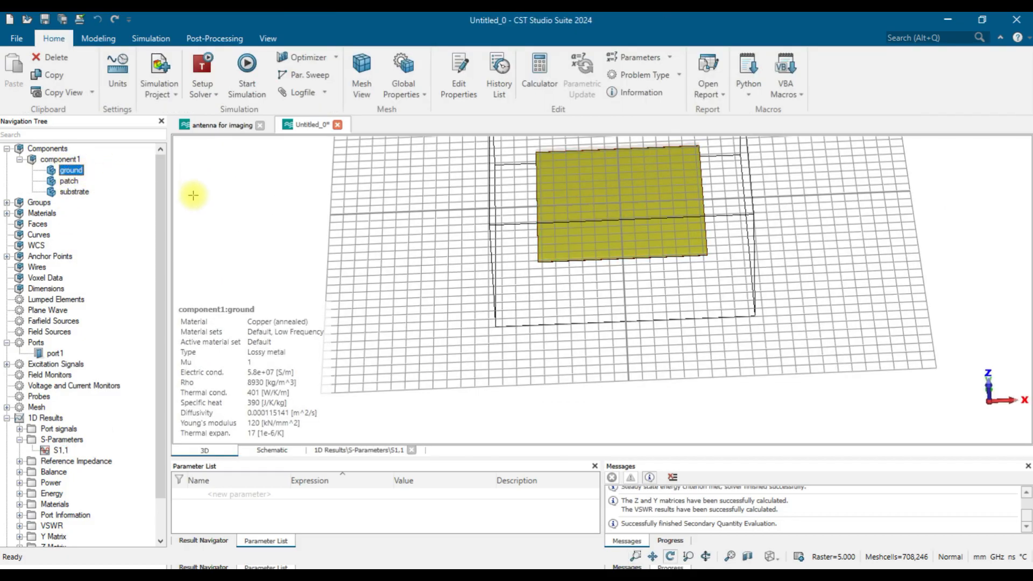
pyautogui.press('5')
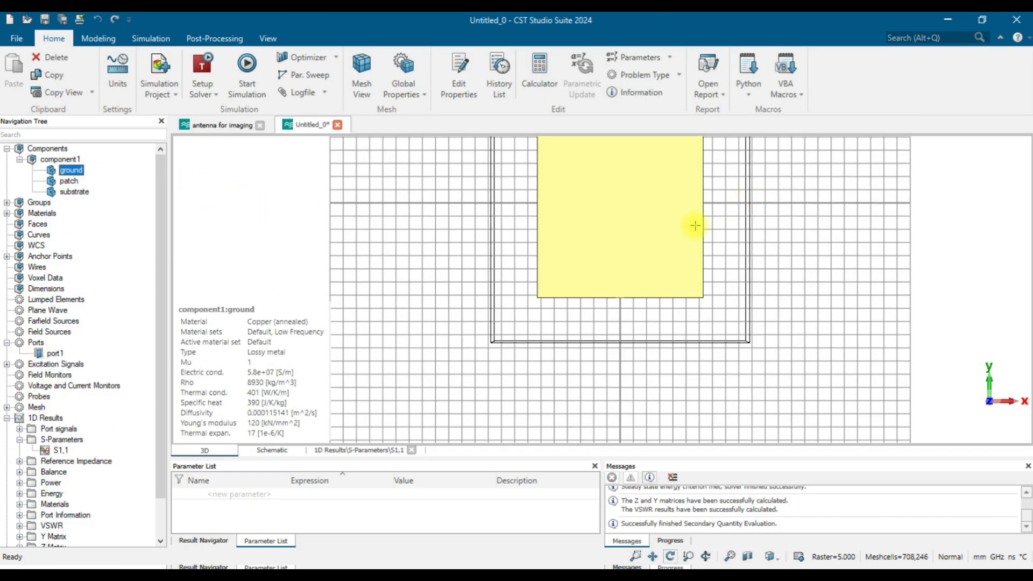
pyautogui.scroll(-3, 559, 213)
pyautogui.scroll(2, 521, 227)
pyautogui.click(653, 557)
pyautogui.moveTo(708, 243); pyautogui.dragTo(700, 342)
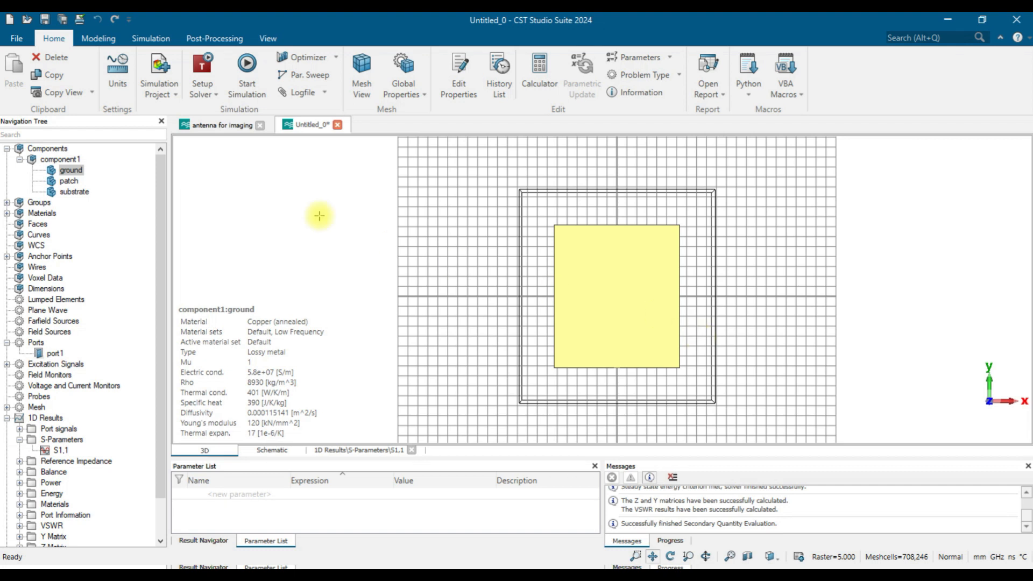
pyautogui.doubleClick(75, 170)
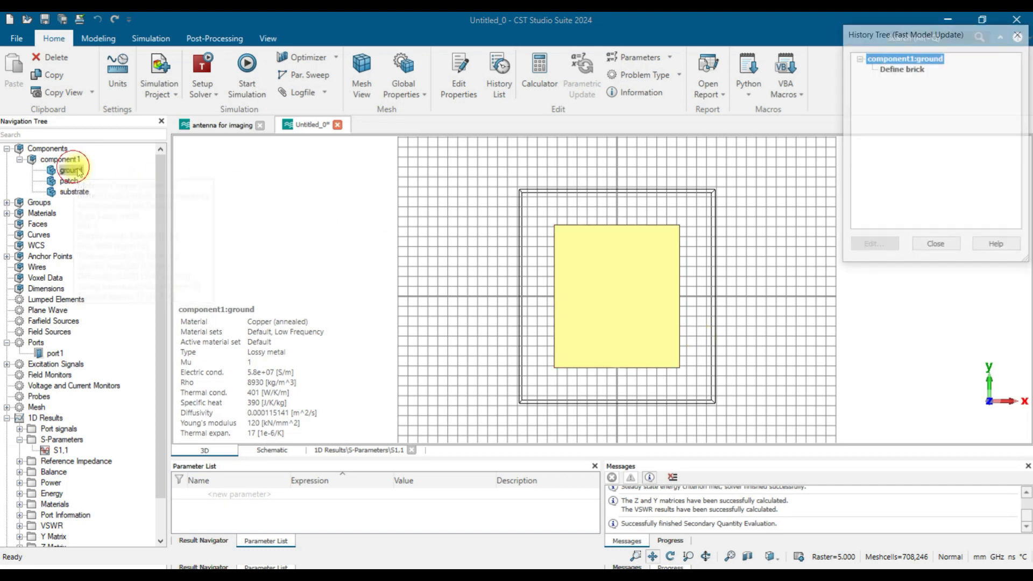
pyautogui.click(901, 69)
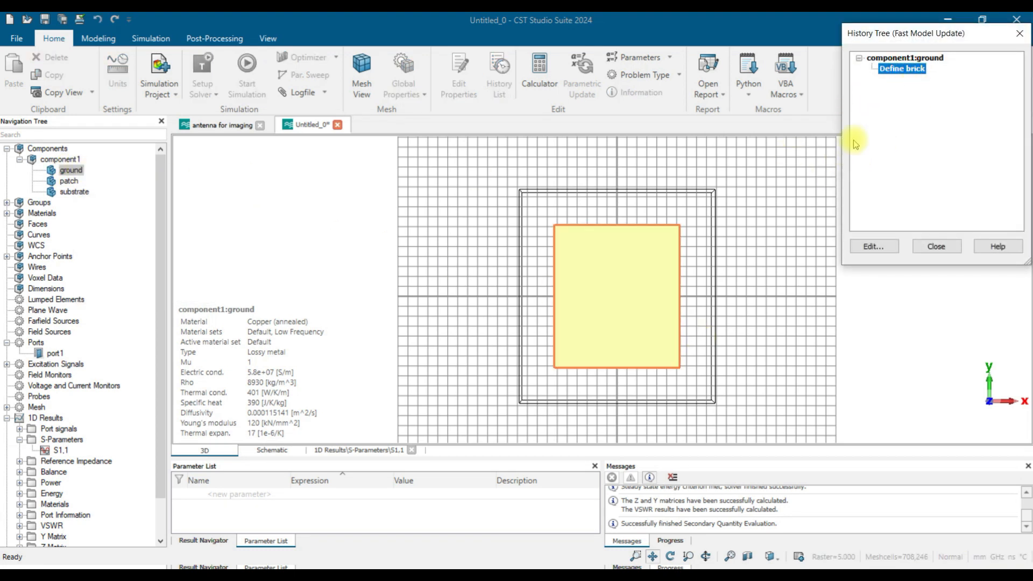
pyautogui.doubleClick(902, 69)
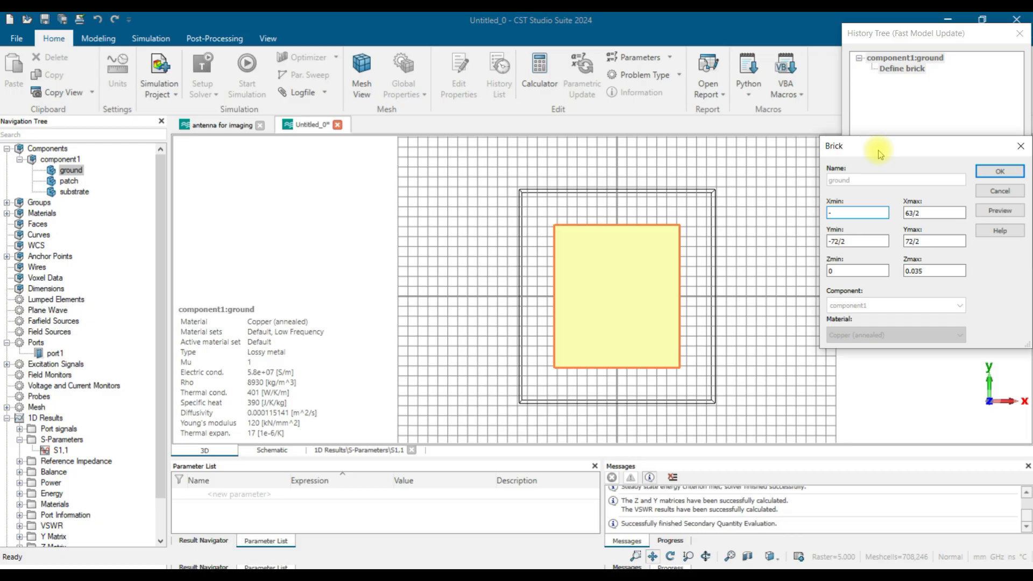
pyautogui.write('31')
pyautogui.press('Tab')
pyautogui.write('31')
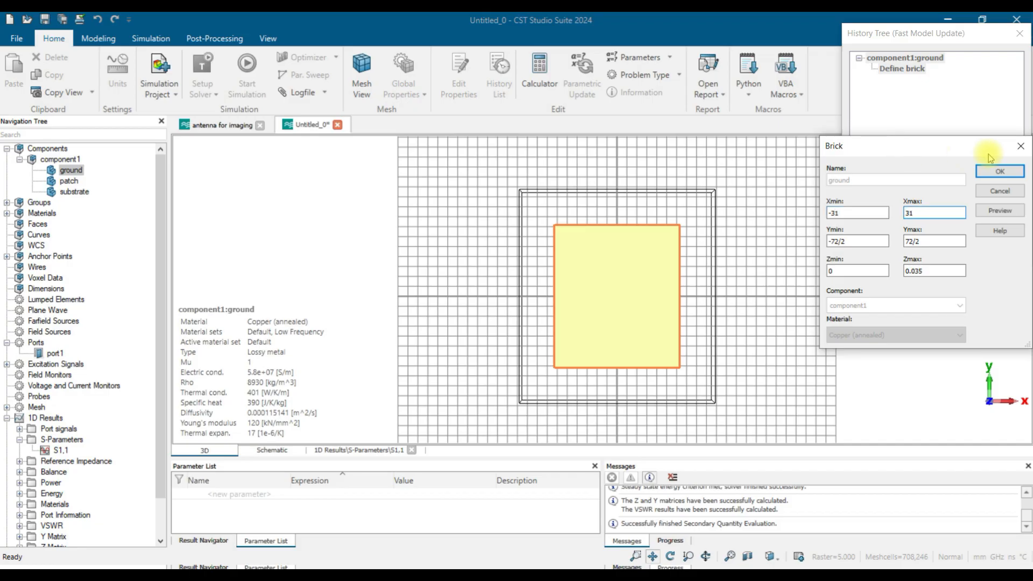
pyautogui.click(1006, 208)
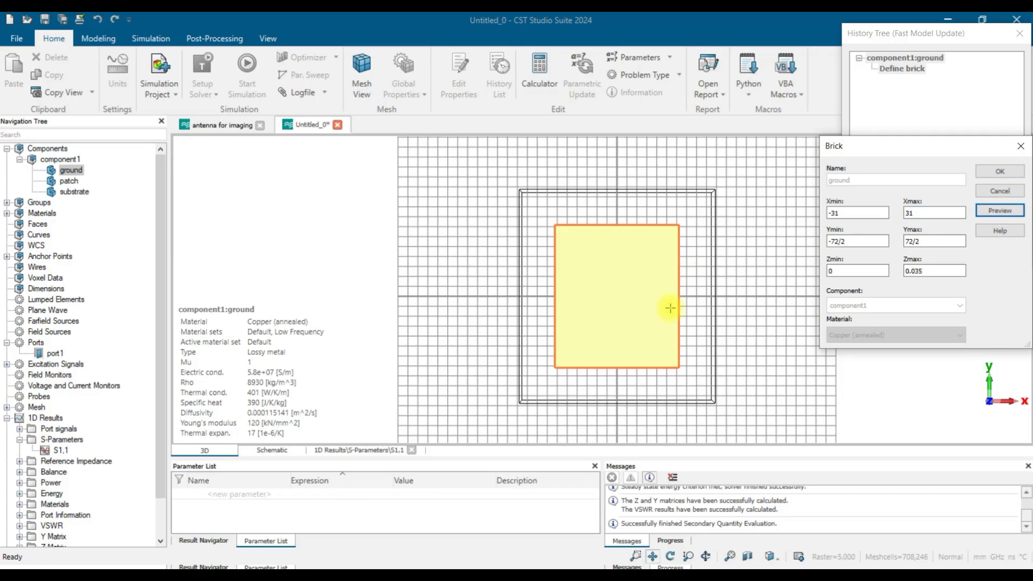
# Step: Shorten the ground to a partial plane with Ymax -8.5 and apply the change, deleting the current and parametric results
pyautogui.moveTo(939, 241); pyautogui.dragTo(896, 244)
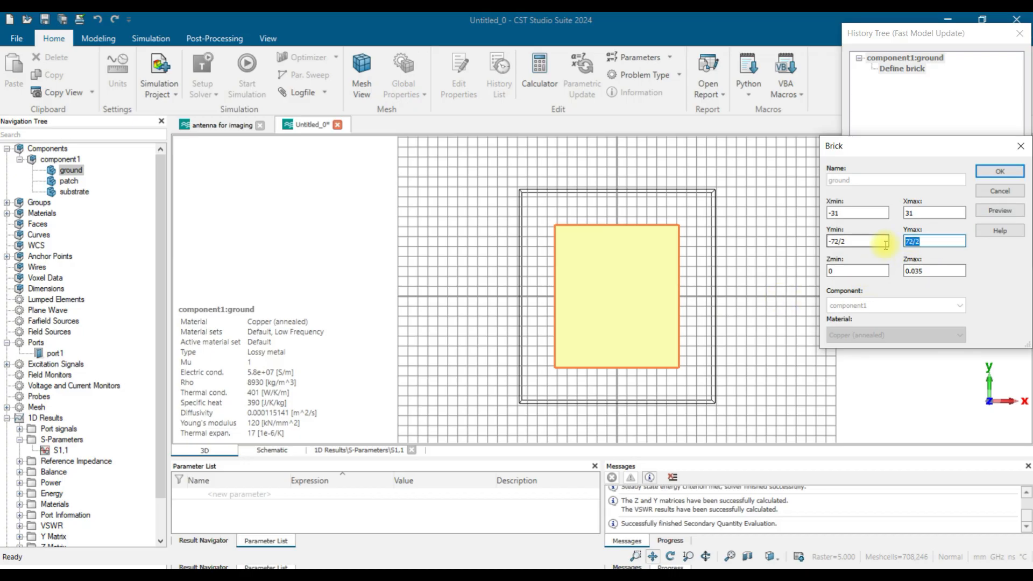
pyautogui.press('BackSpace')
pyautogui.click(997, 212)
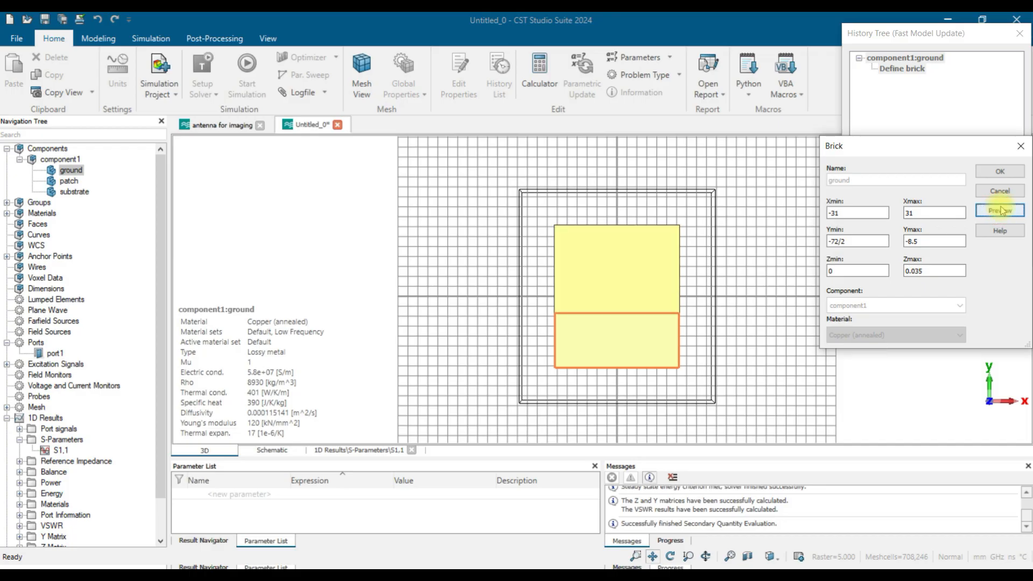
pyautogui.click(1001, 172)
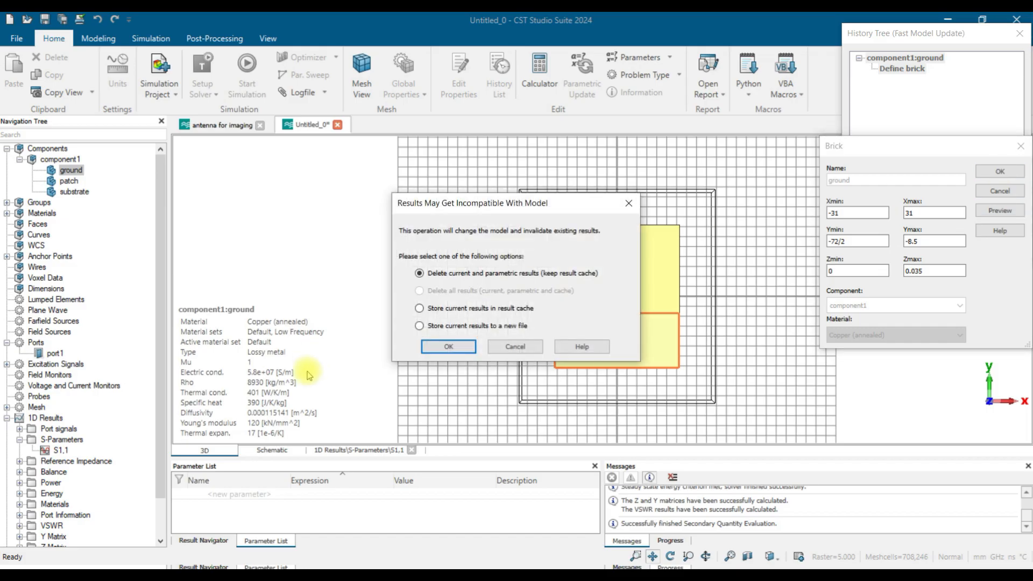
pyautogui.click(455, 351)
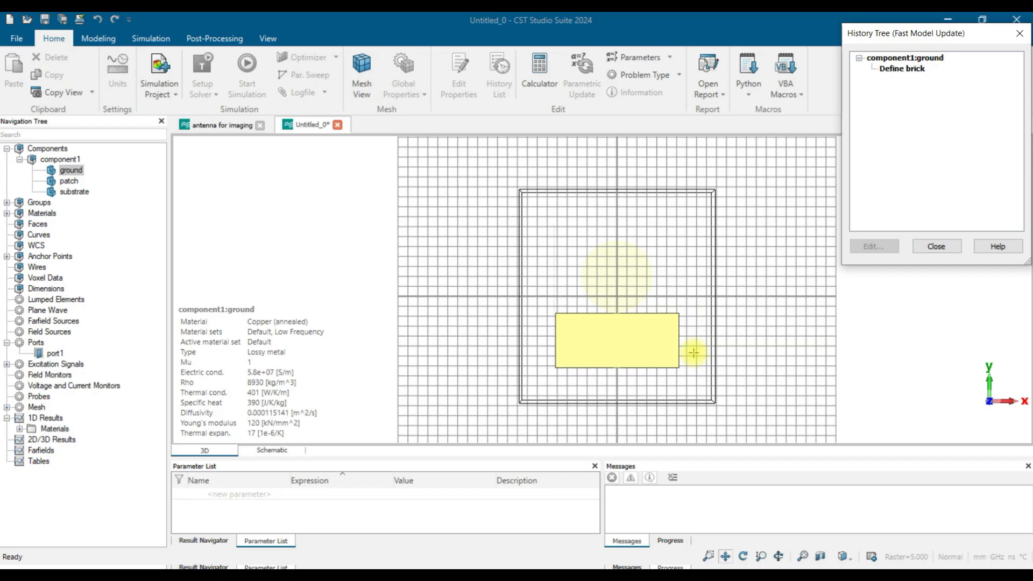
pyautogui.click(936, 246)
# Step: Inspect the whole antenna from the back and front, checking how the shortened ground sits against the substrate edges
pyautogui.click(68, 161)
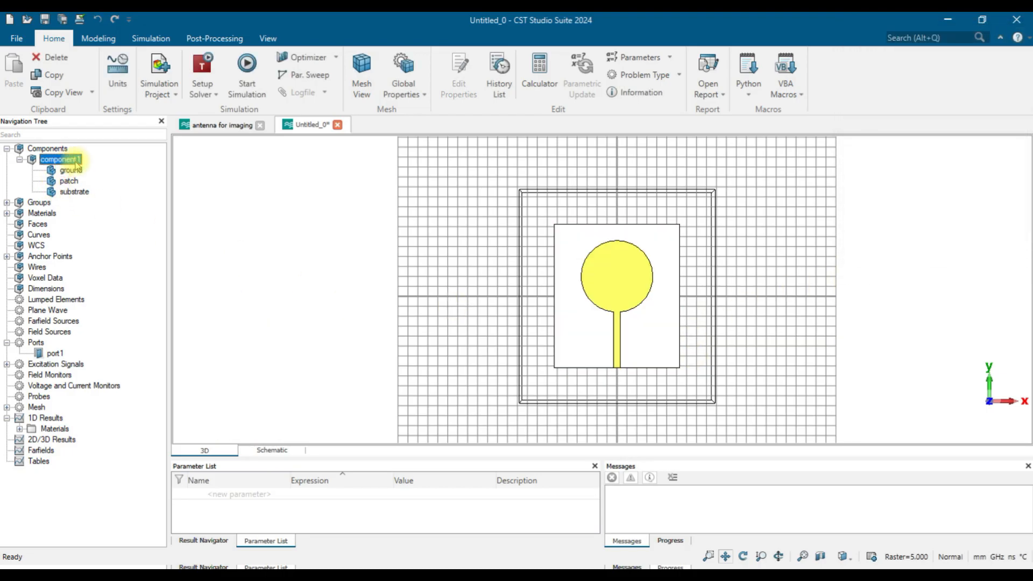
pyautogui.press('3')
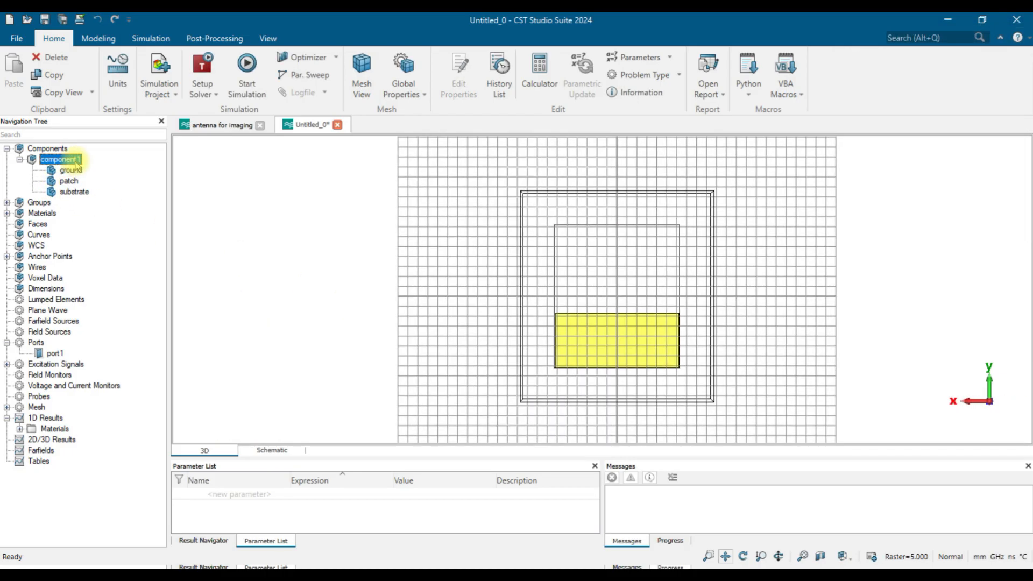
pyautogui.scroll(4, 666, 337)
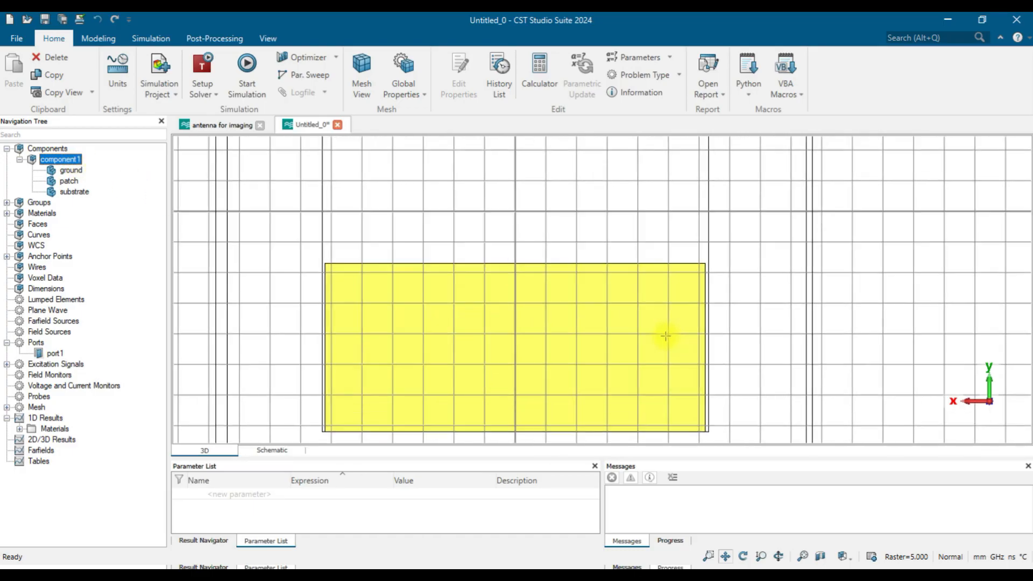
pyautogui.scroll(2, 666, 336)
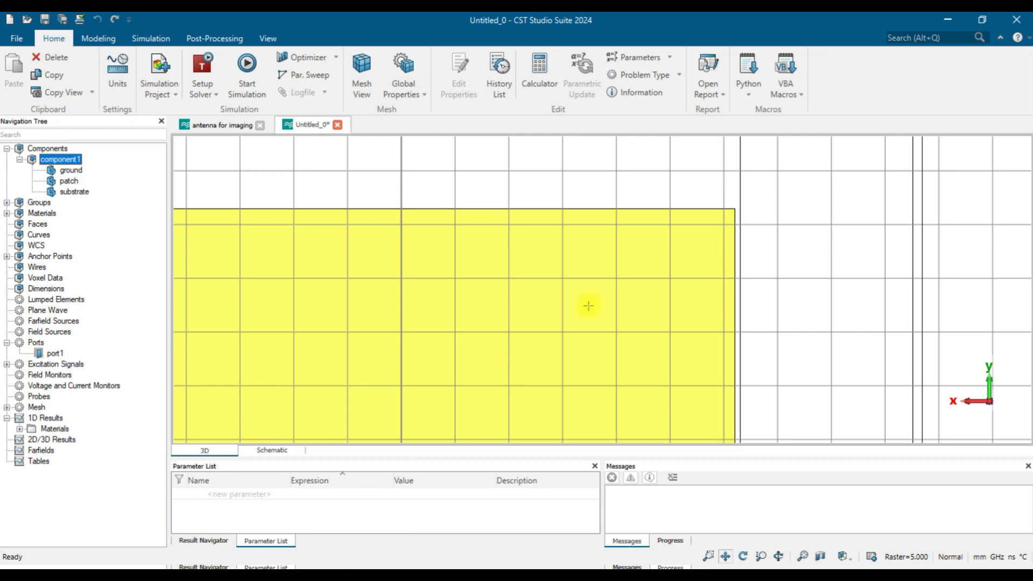
pyautogui.scroll(-6, 594, 309)
pyautogui.scroll(1, 595, 309)
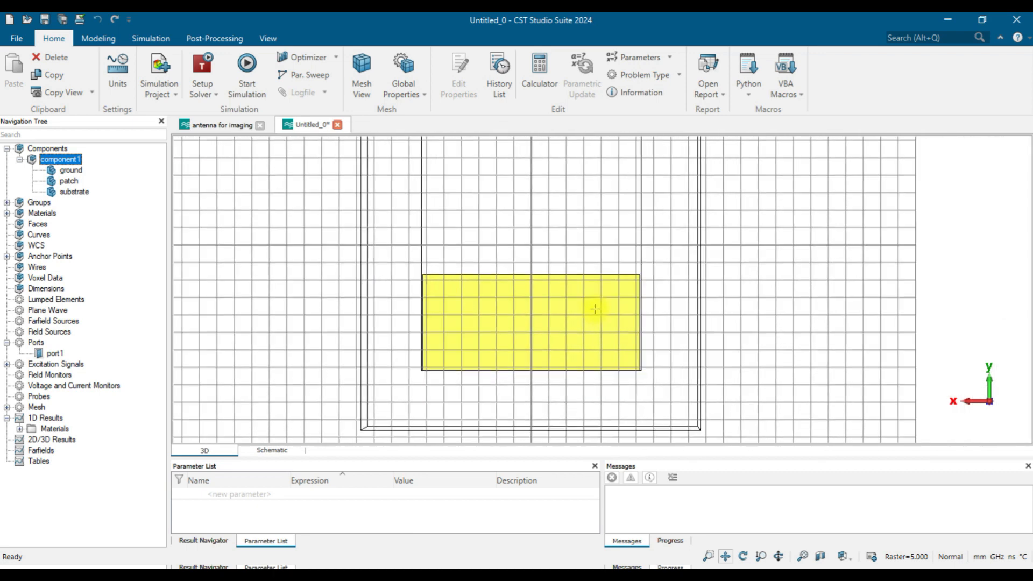
pyautogui.press('5')
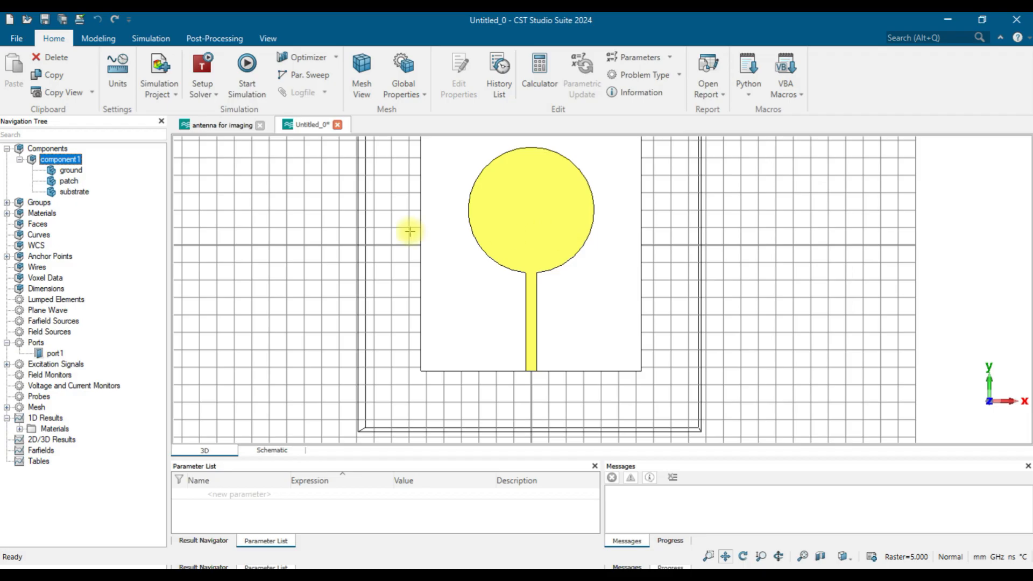
# Step: Begin a new brick named slot, with Xmin -9 and Xmax 9
pyautogui.click(99, 38)
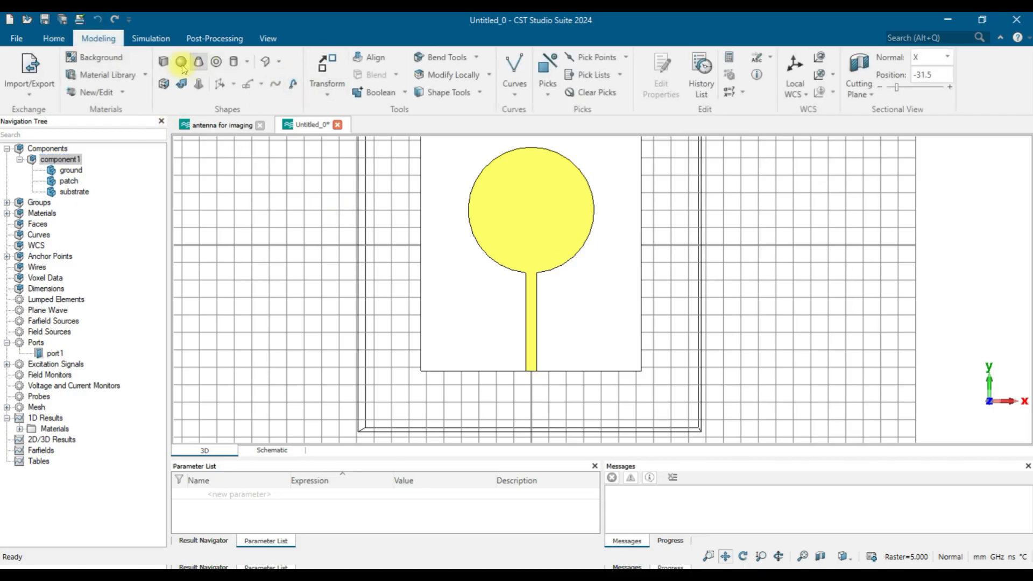
pyautogui.click(164, 61)
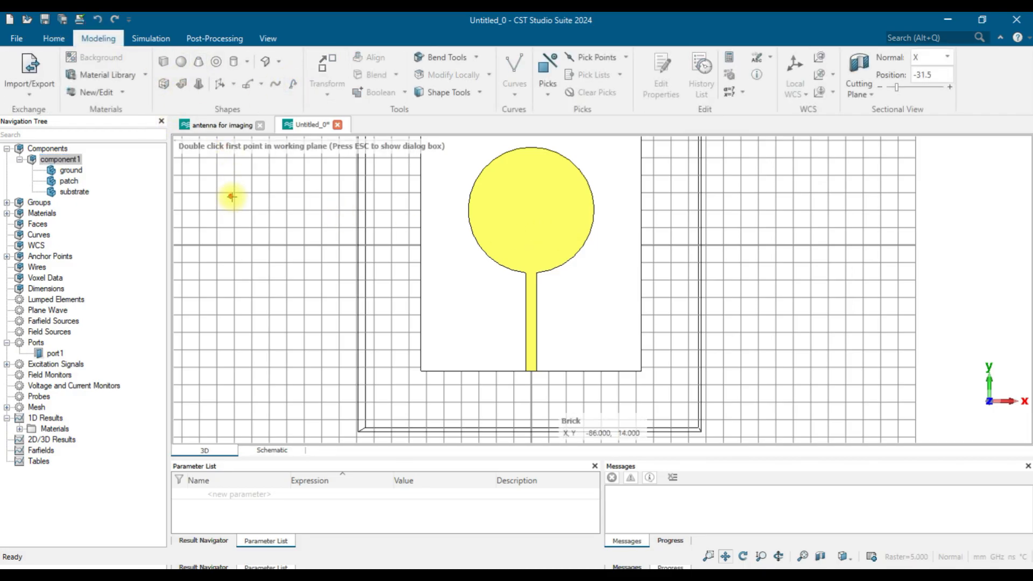
pyautogui.press('Escape')
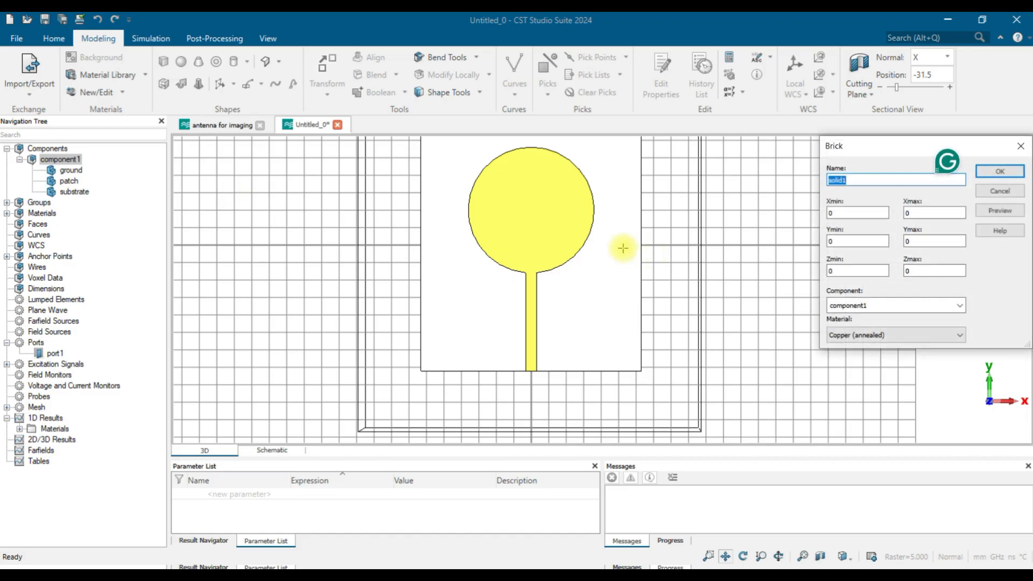
pyautogui.write('slot')
pyautogui.click(847, 215)
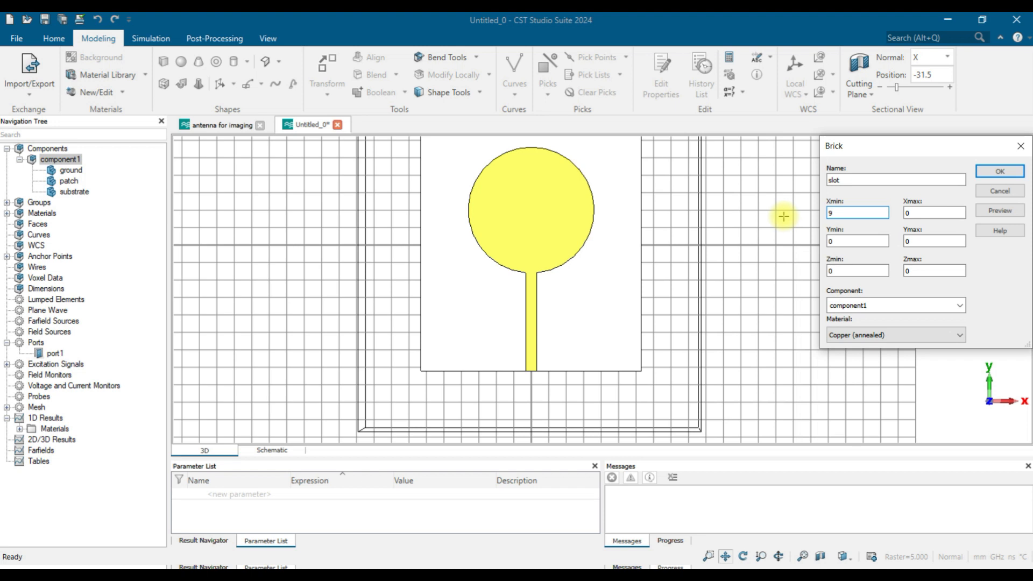
pyautogui.write('-9')
pyautogui.press('Tab')
pyautogui.write('9')
# Step: Set the slot brick's Ymin to 10.5, Ymax to 9.5, Zmin to 1.635 and Zmax to 1.67, and preview it
pyautogui.click(880, 241)
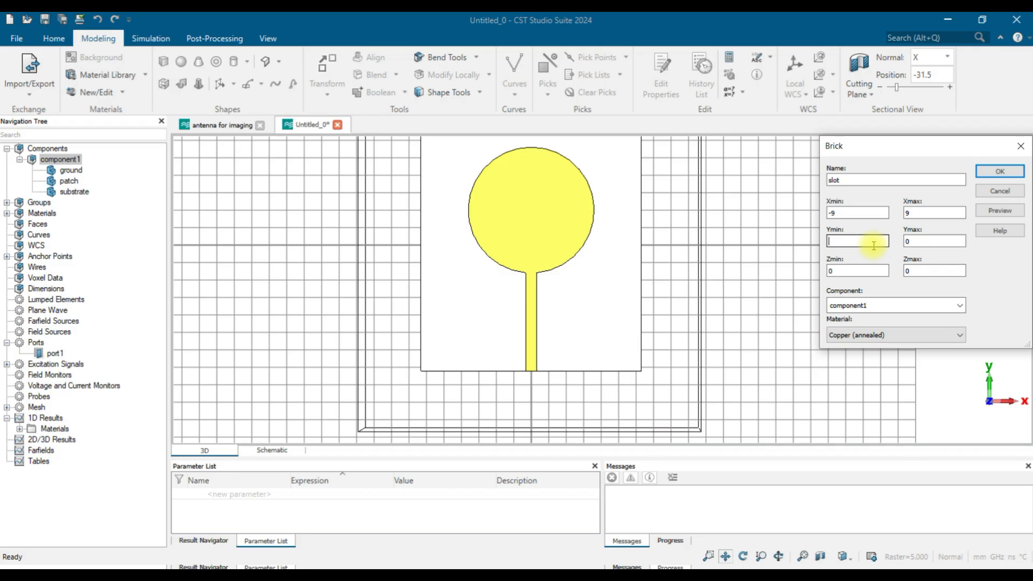
pyautogui.write('0.5')
pyautogui.press('Tab')
pyautogui.write('9')
pyautogui.click(856, 268)
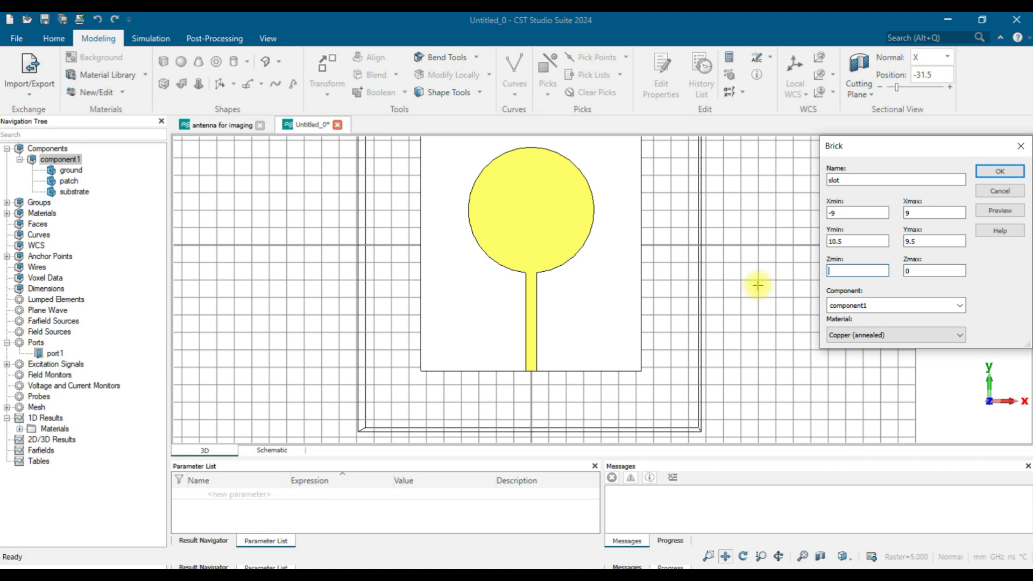
pyautogui.write('1.635')
pyautogui.press('Tab')
pyautogui.write('1.67')
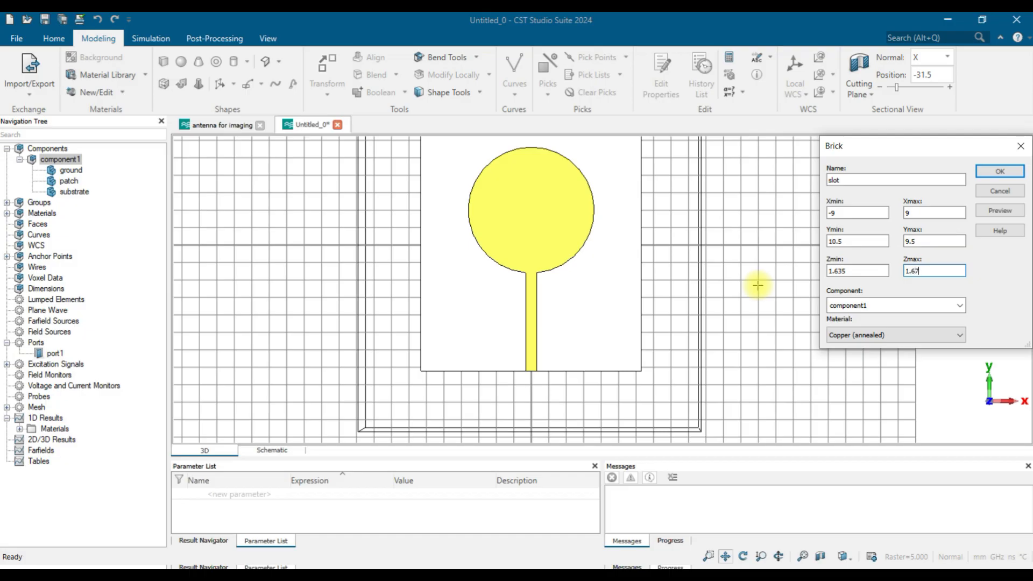
pyautogui.click(999, 210)
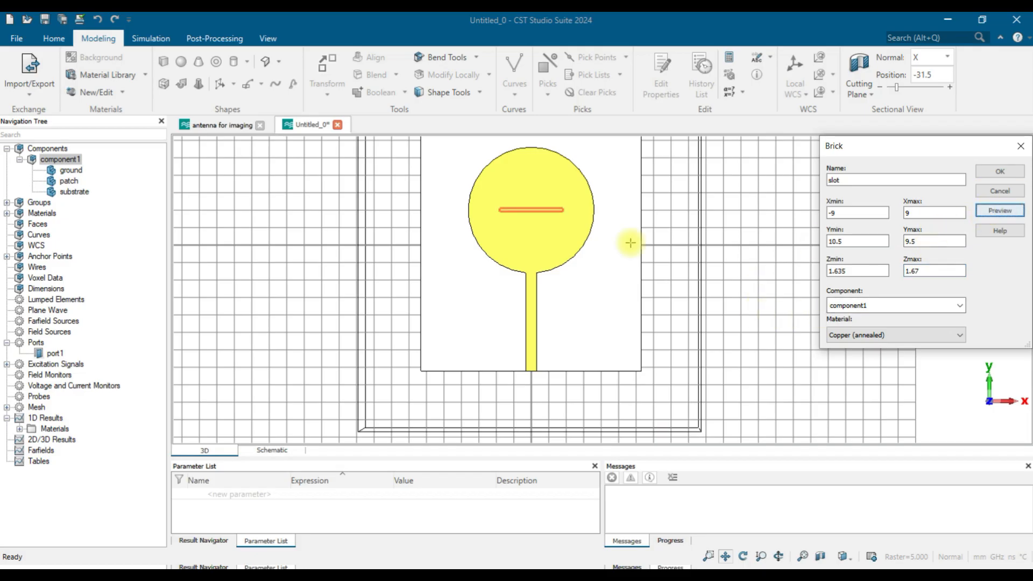
# Step: Load Nickel from the material library as the slot's material and create the brick
pyautogui.click(889, 336)
pyautogui.click(893, 356)
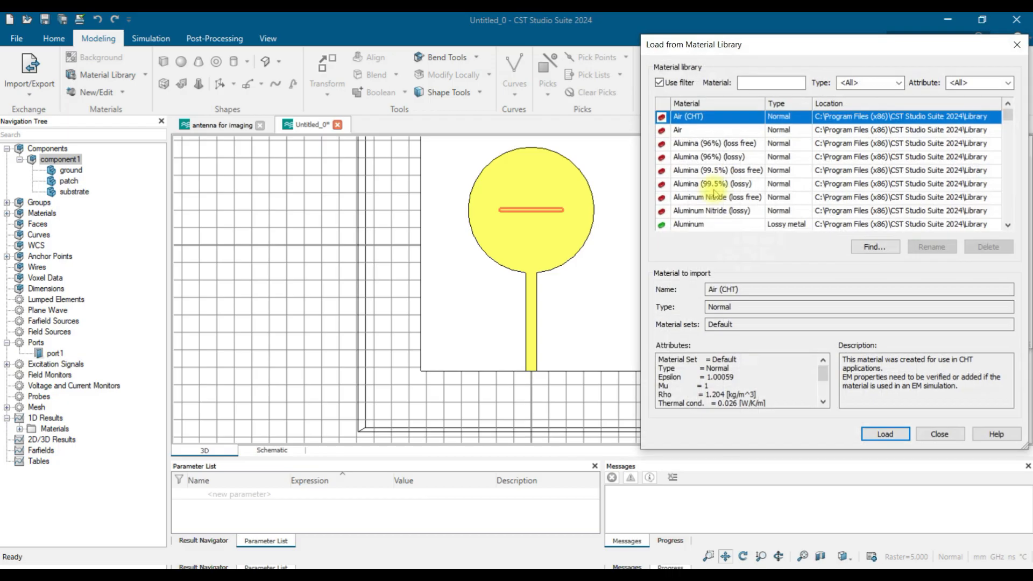
pyautogui.click(767, 85)
pyautogui.write('nickel')
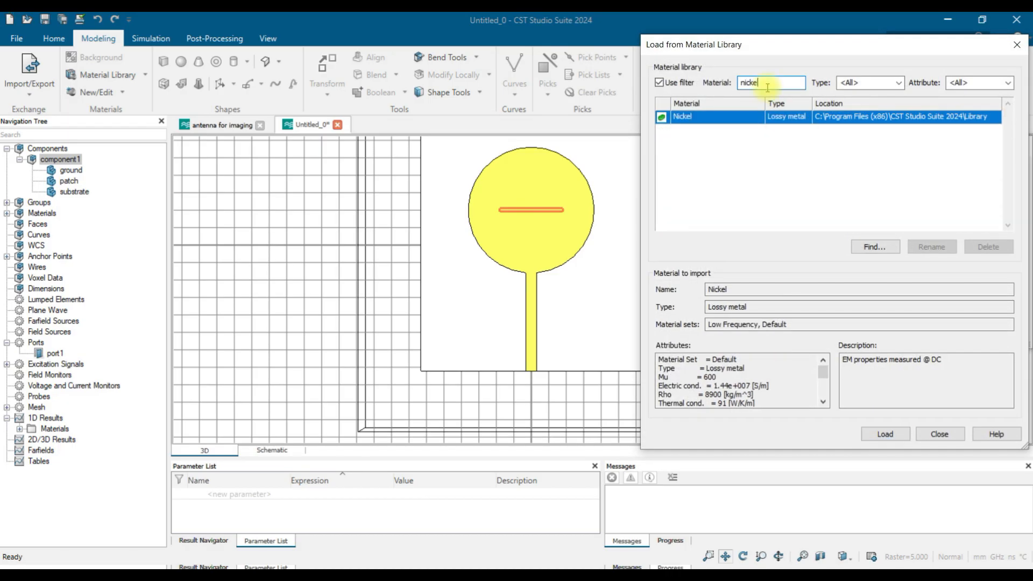
pyautogui.click(893, 433)
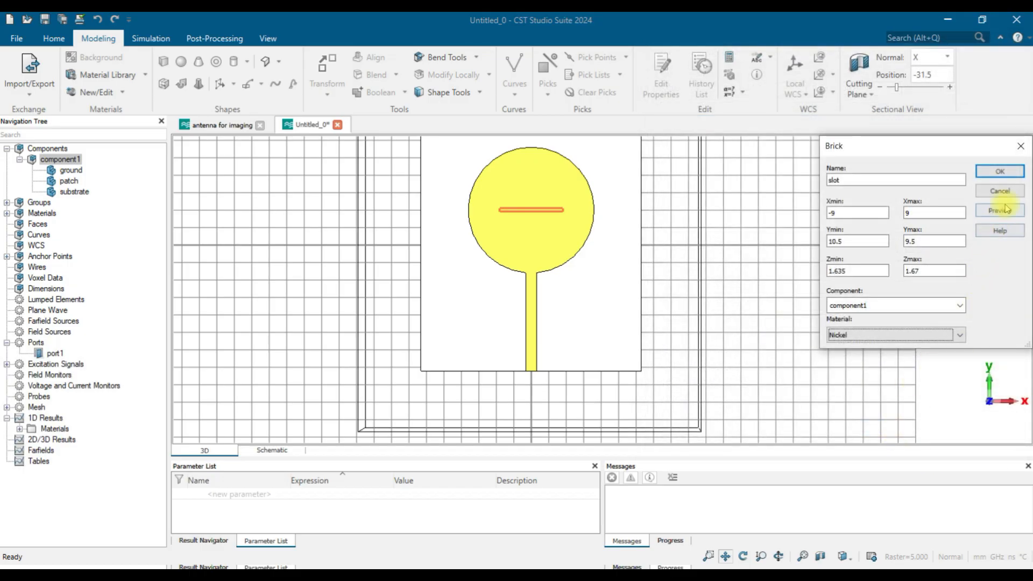
pyautogui.click(1001, 172)
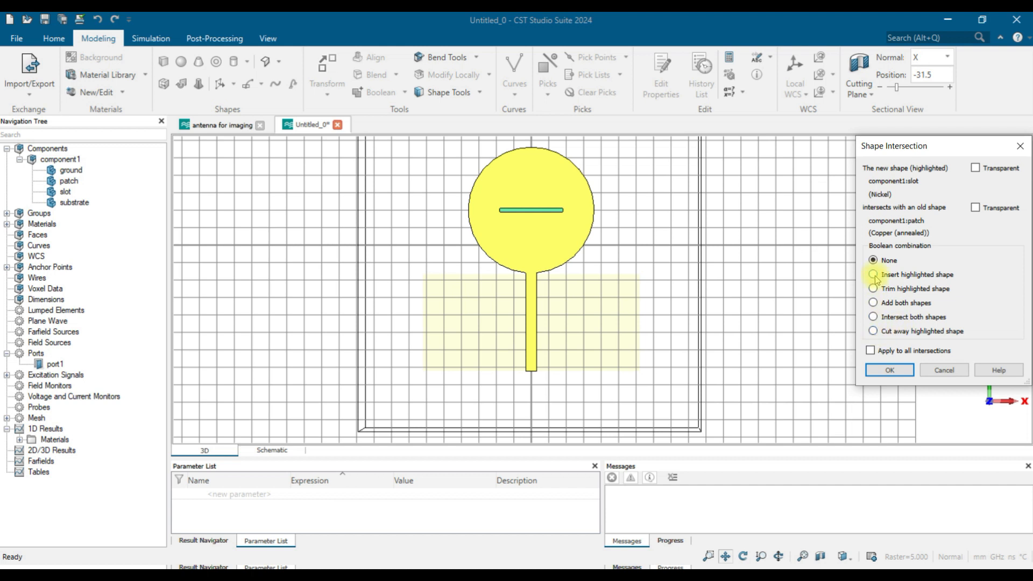
# Step: Resolve the slot's intersection with the patch by cutting away the highlighted shape, and check the opening in the patch
pyautogui.click(874, 331)
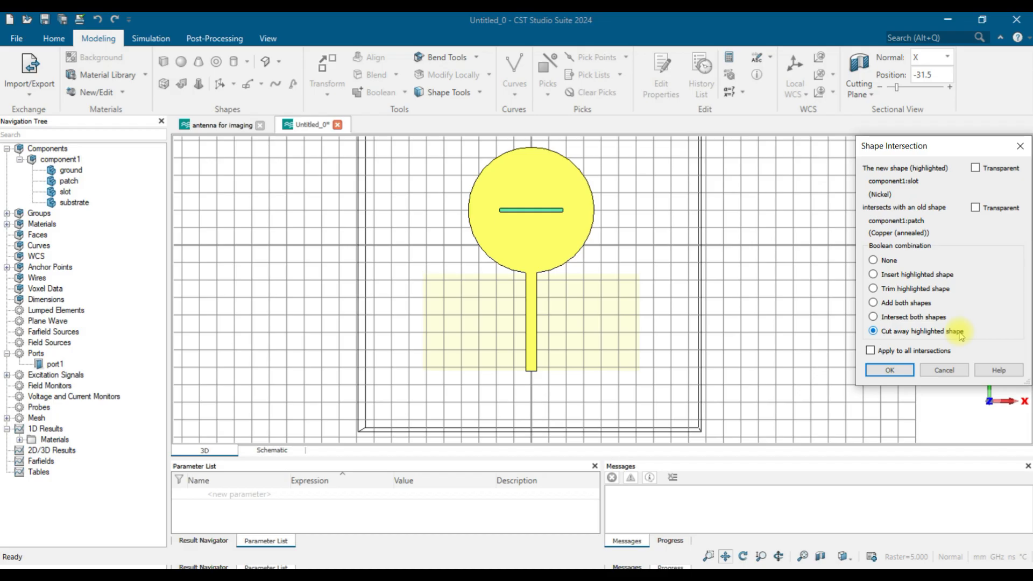
pyautogui.click(896, 370)
pyautogui.scroll(-3, 525, 194)
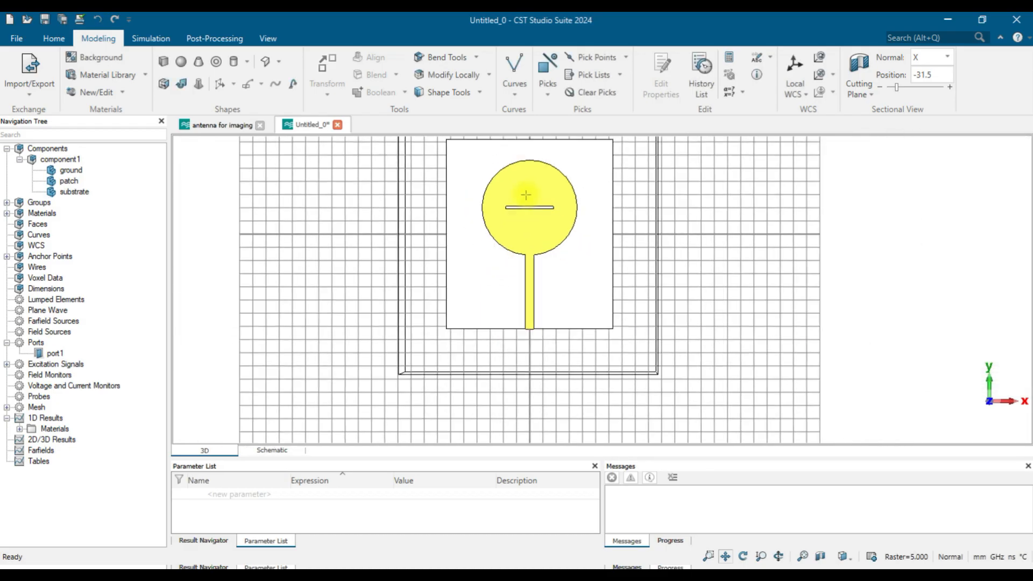
pyautogui.scroll(5, 531, 210)
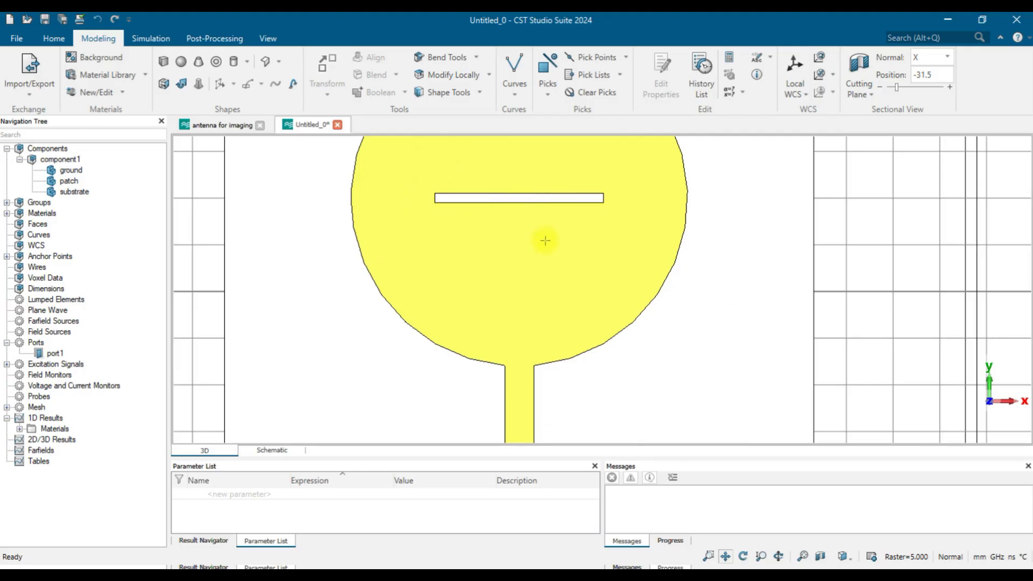
pyautogui.scroll(-3, 534, 233)
pyautogui.scroll(-1, 554, 241)
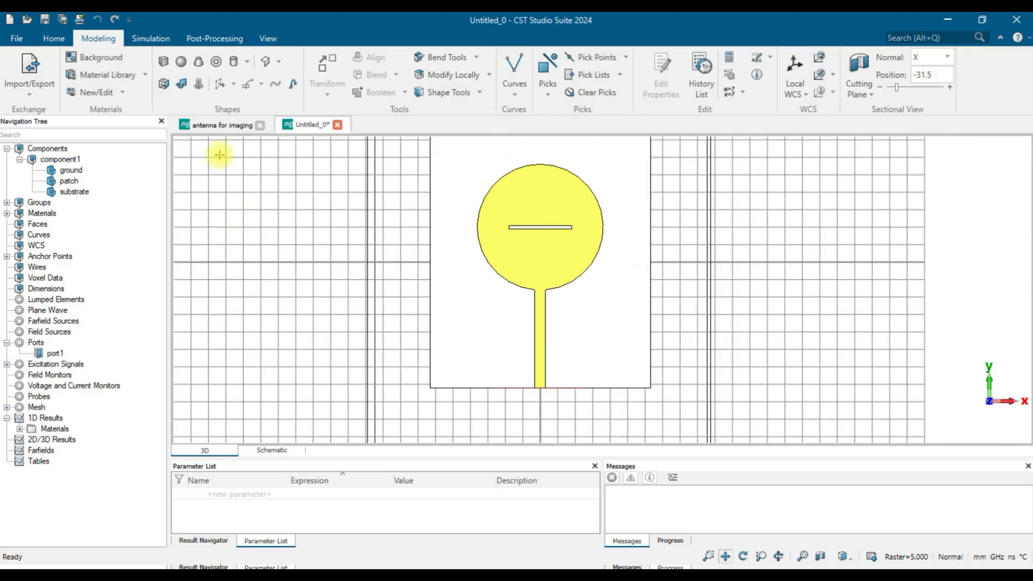
# Step: Run the solver simulation for the slotted patch with the partial ground
pyautogui.click(152, 37)
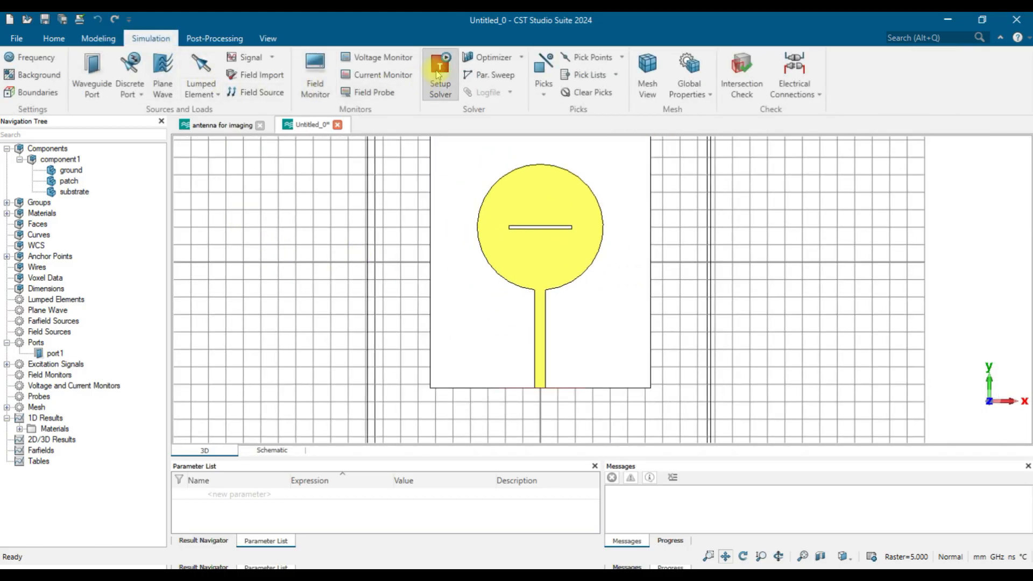
pyautogui.click(440, 73)
pyautogui.click(740, 166)
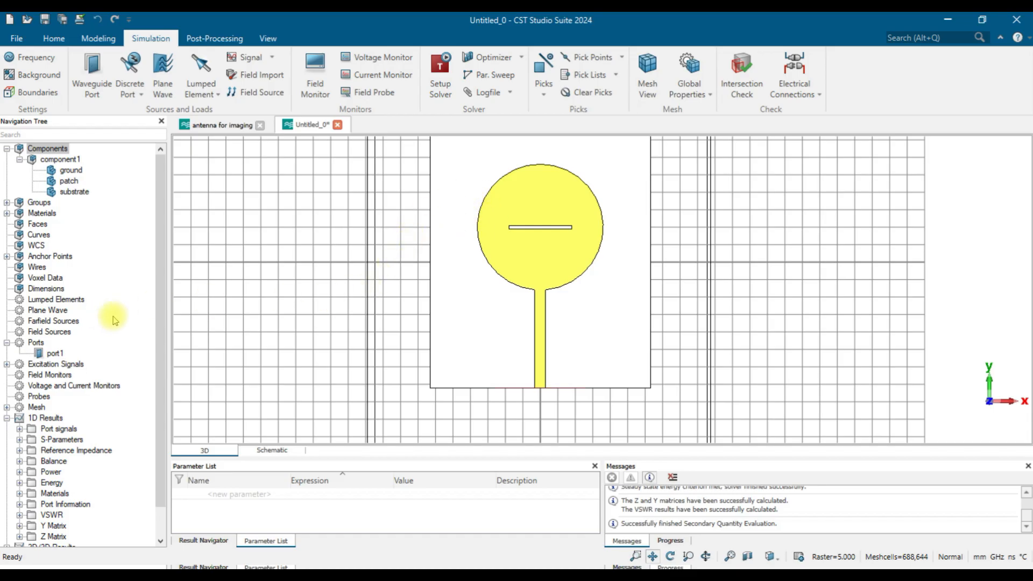
# Step: Plot the S1,1 result, place an axis marker at the curve's minimum, and move its label clear of the curve
pyautogui.scroll(-1, 56, 344)
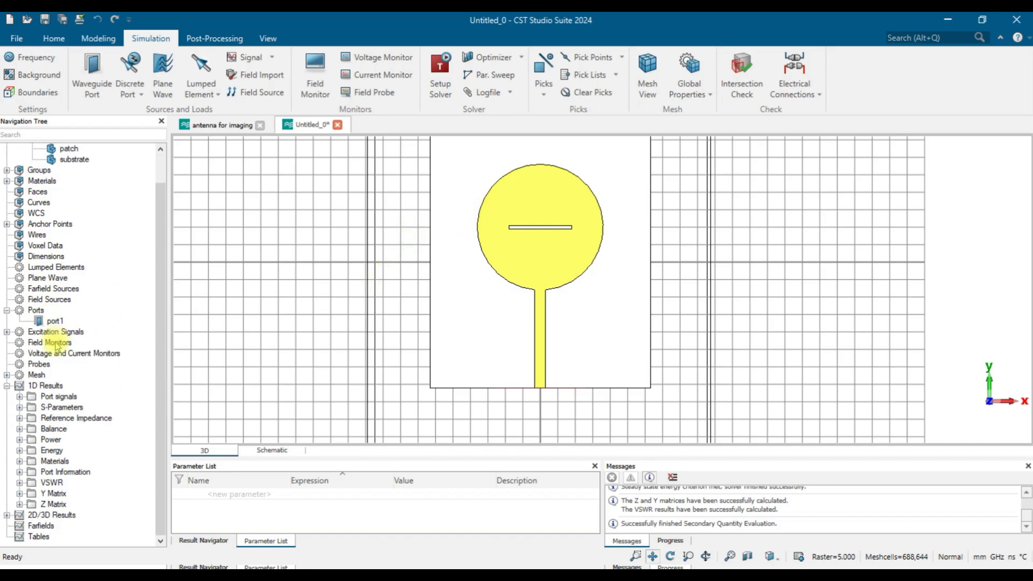
pyautogui.click(20, 407)
pyautogui.click(60, 418)
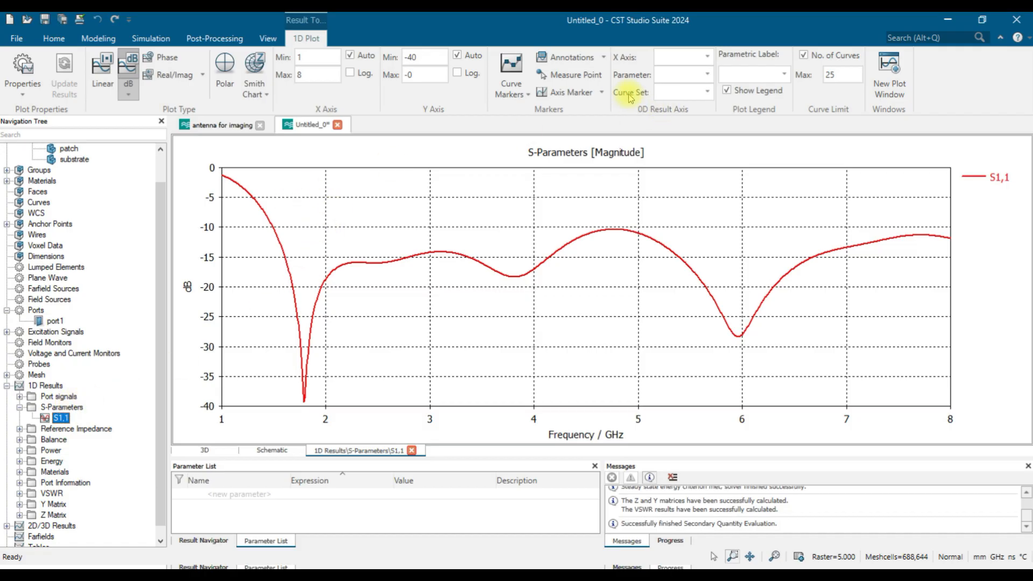
pyautogui.click(601, 92)
pyautogui.click(605, 156)
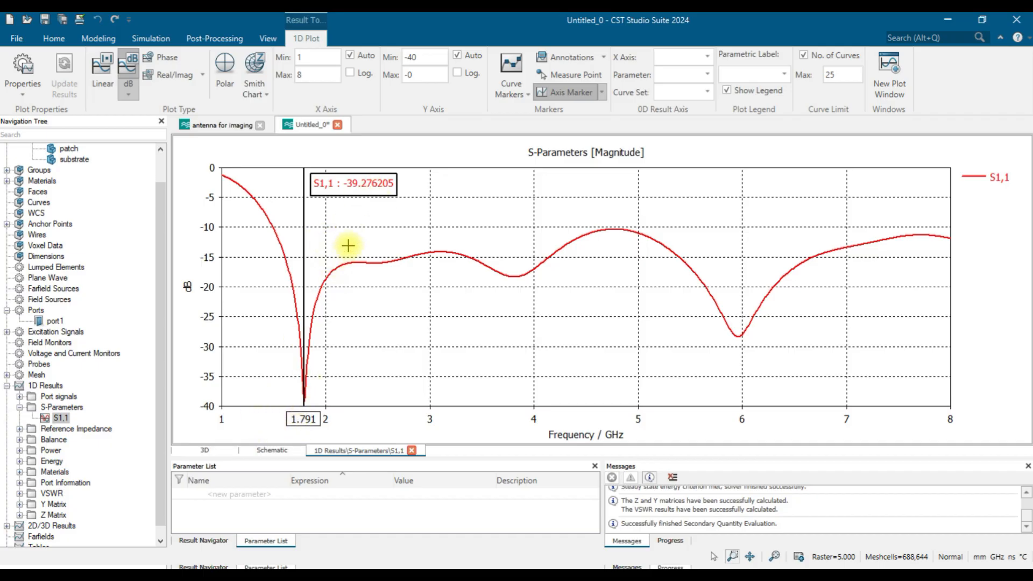
pyautogui.moveTo(358, 189)
pyautogui.mouseDown()
pyautogui.moveTo(357, 332)
pyautogui.moveTo(372, 324)
pyautogui.mouseUp()
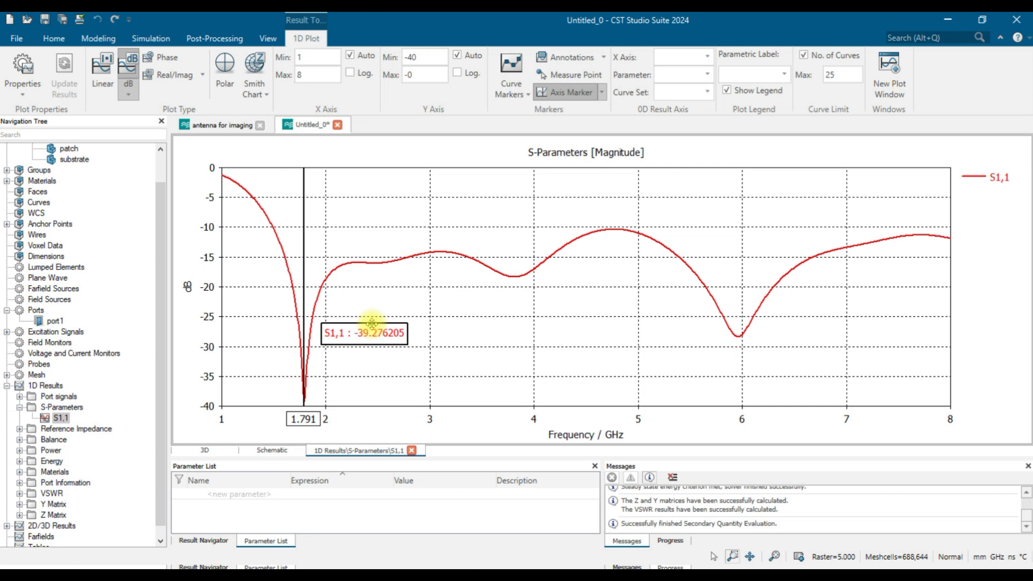
# Step: Limit the S1,1 plot's X axis maximum to 5 and move the axis marker label to an empty plot area
pyautogui.click(410, 60)
pyautogui.click(327, 77)
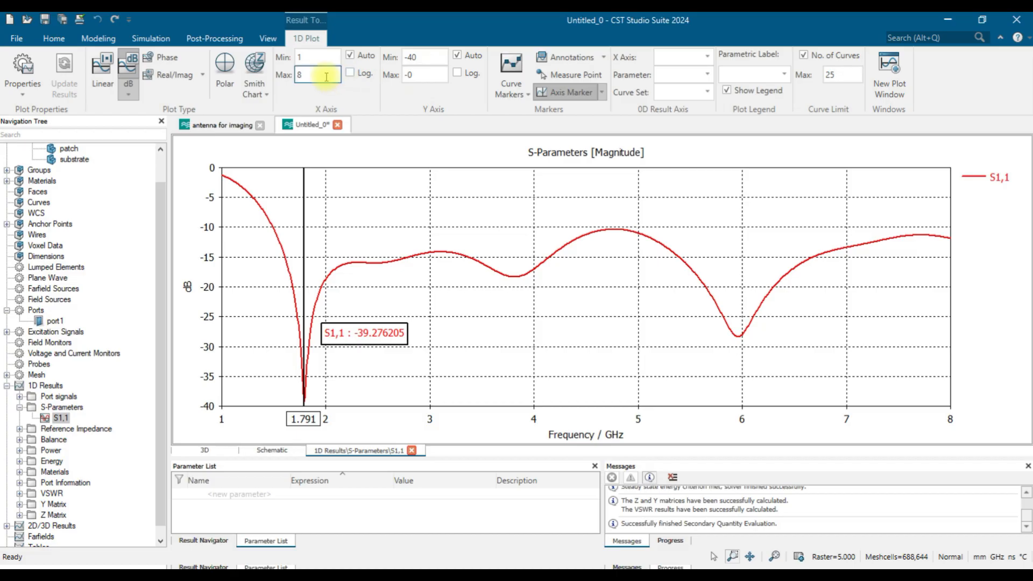
pyautogui.doubleClick(327, 77)
pyautogui.press('BackSpace')
pyautogui.write('5')
pyautogui.press('Return')
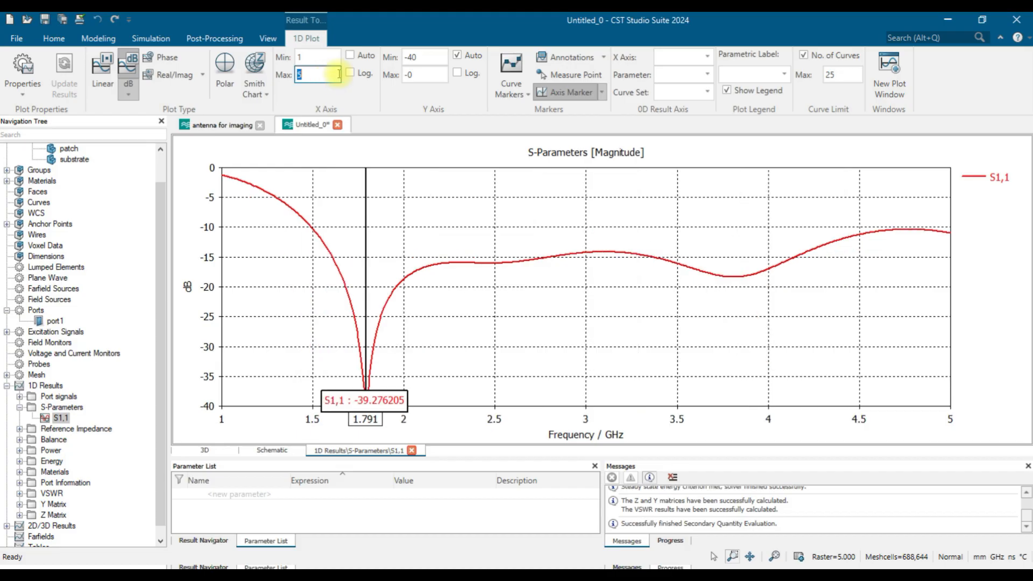
pyautogui.moveTo(369, 399)
pyautogui.mouseDown()
pyautogui.moveTo(556, 399)
pyautogui.moveTo(532, 360)
pyautogui.mouseUp()
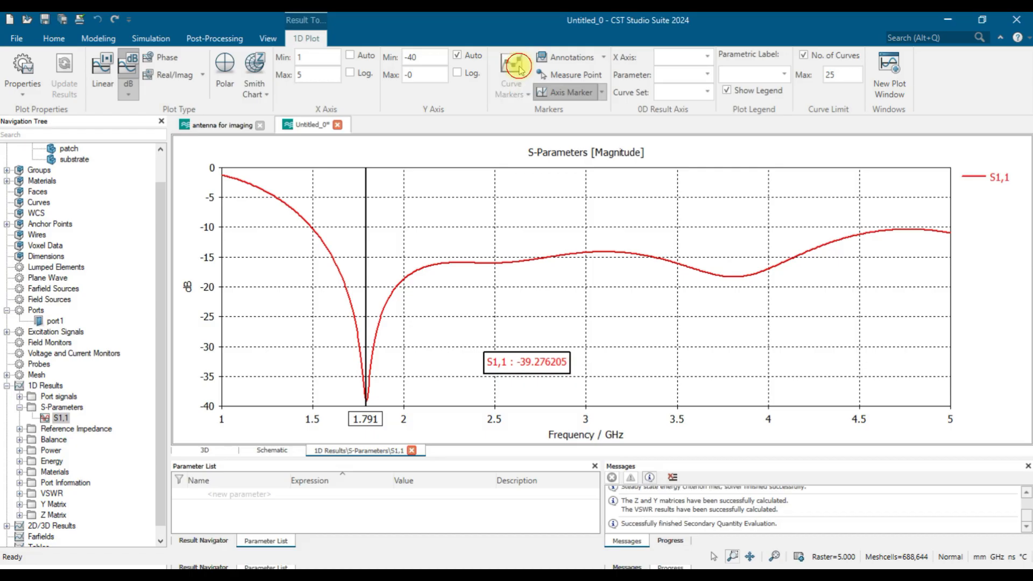
# Step: Place curve markers on S1,1 at about 1.49 GHz and 4.79 GHz, and move their value box to an empty area
pyautogui.click(511, 80)
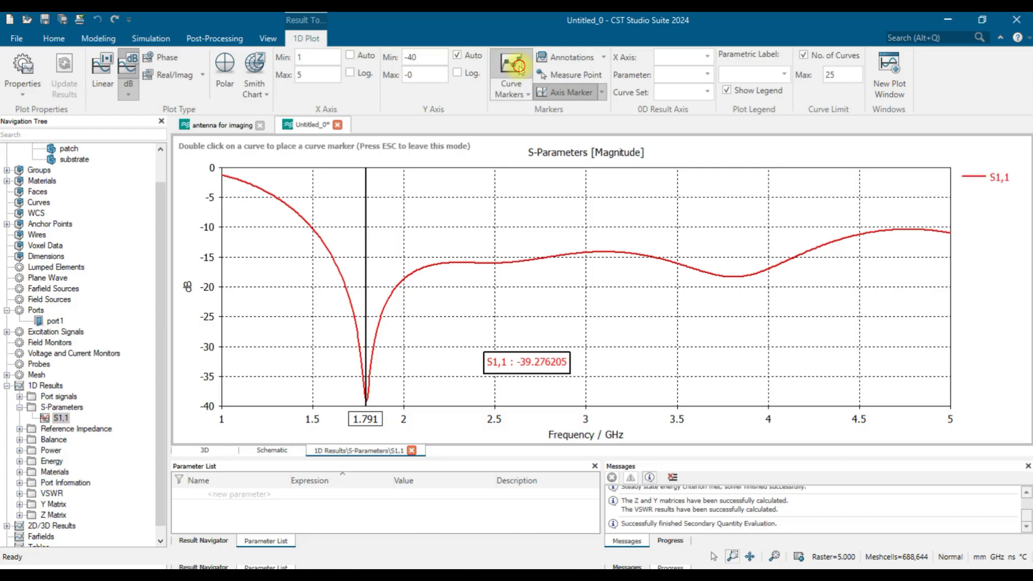
pyautogui.doubleClick(311, 227)
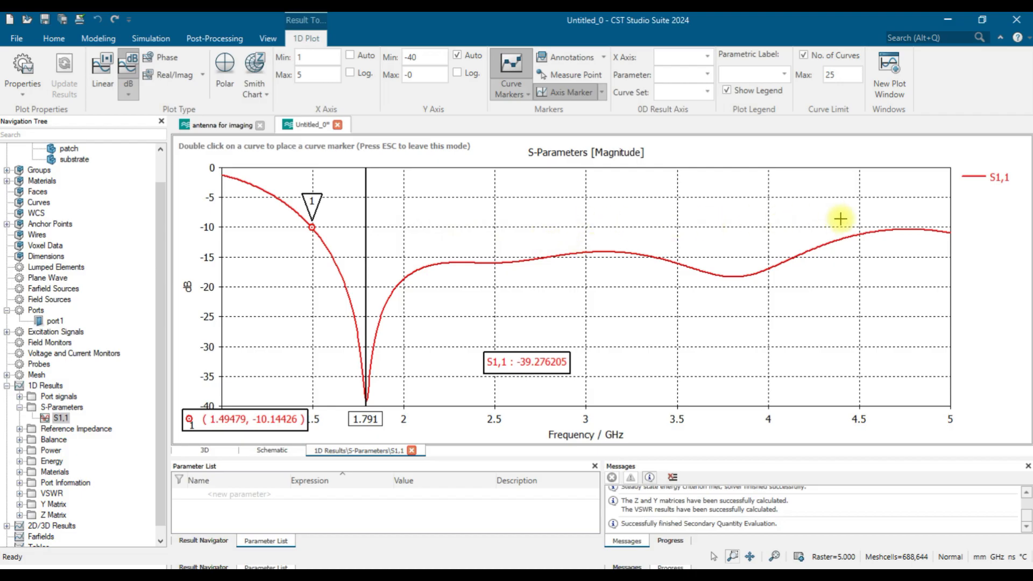
pyautogui.doubleClick(913, 230)
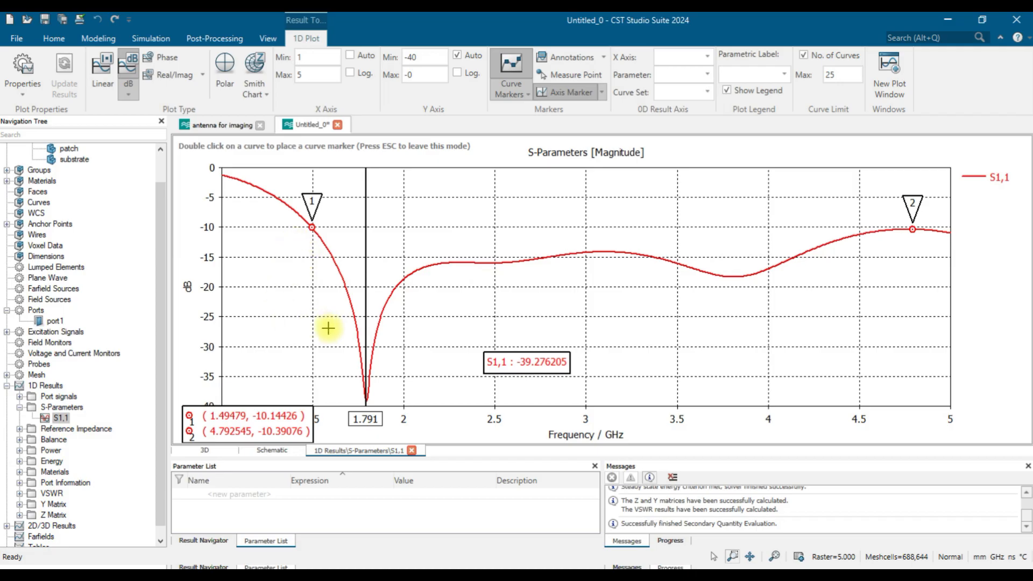
pyautogui.scroll(1, 330, 329)
pyautogui.scroll(-1, 330, 326)
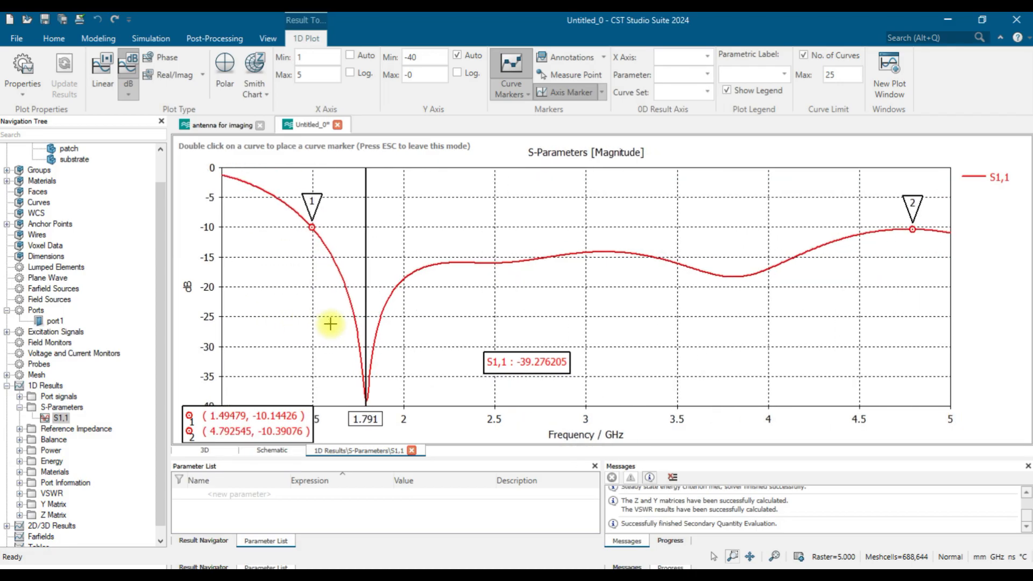
pyautogui.moveTo(257, 416)
pyautogui.mouseDown()
pyautogui.moveTo(581, 411)
pyautogui.moveTo(527, 402)
pyautogui.moveTo(743, 422)
pyautogui.moveTo(745, 359)
pyautogui.mouseUp()
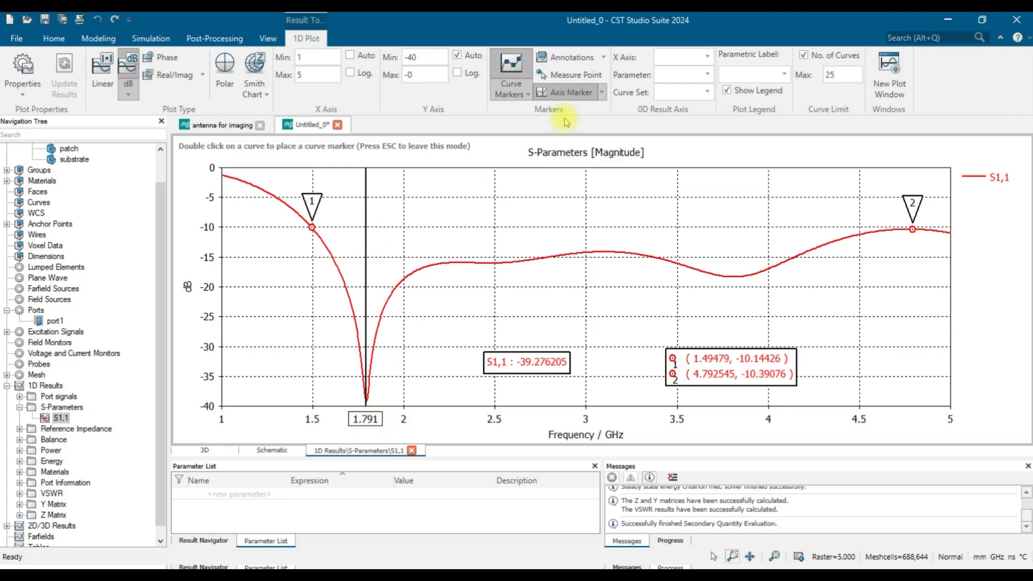
# Step: Hide and restore the axis marker, leave curve marker mode, try positions around the first dip, and return the marker to the minimum
pyautogui.click(579, 95)
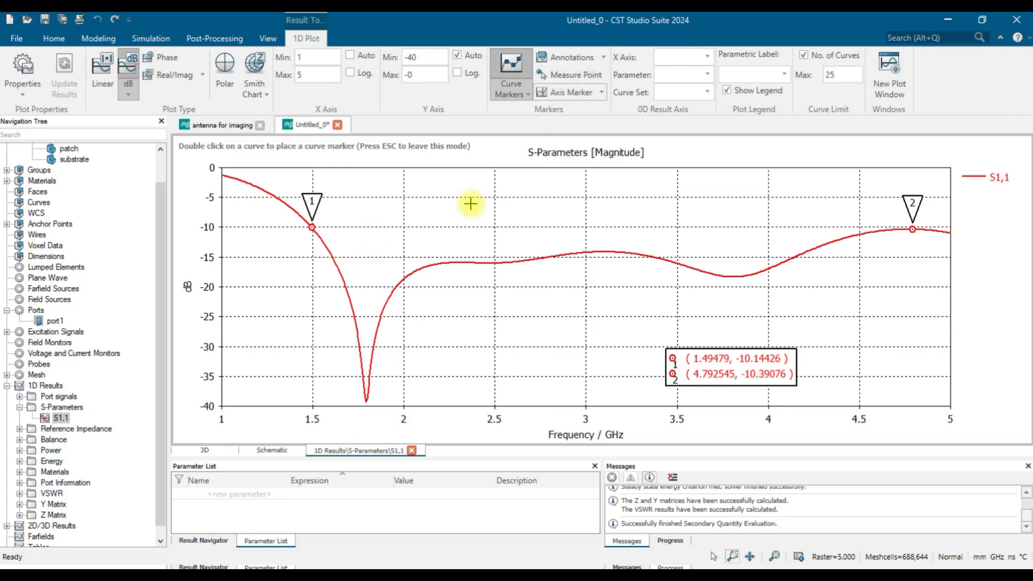
pyautogui.click(580, 95)
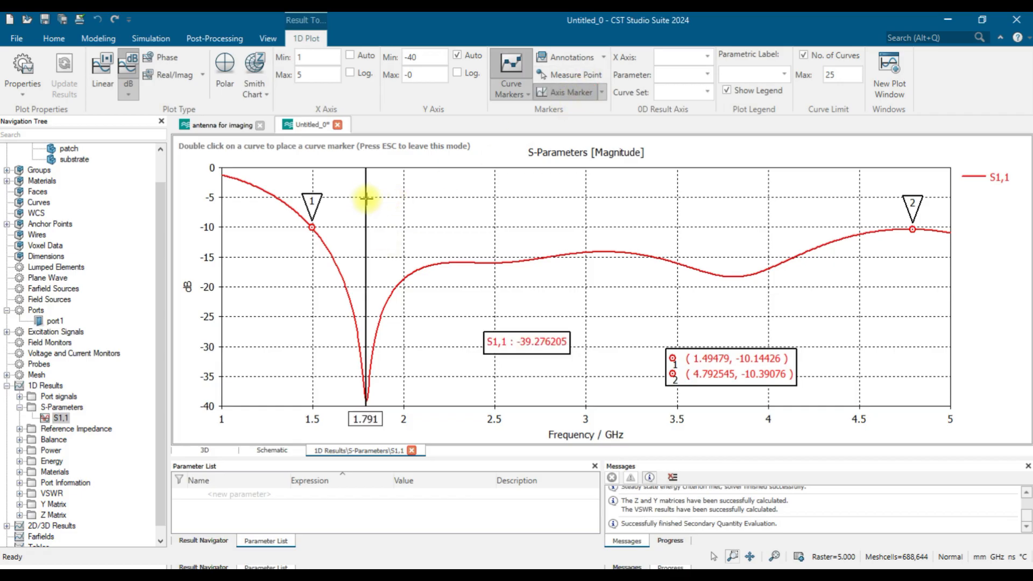
pyautogui.press('Escape')
pyautogui.moveTo(366, 204); pyautogui.dragTo(368, 207)
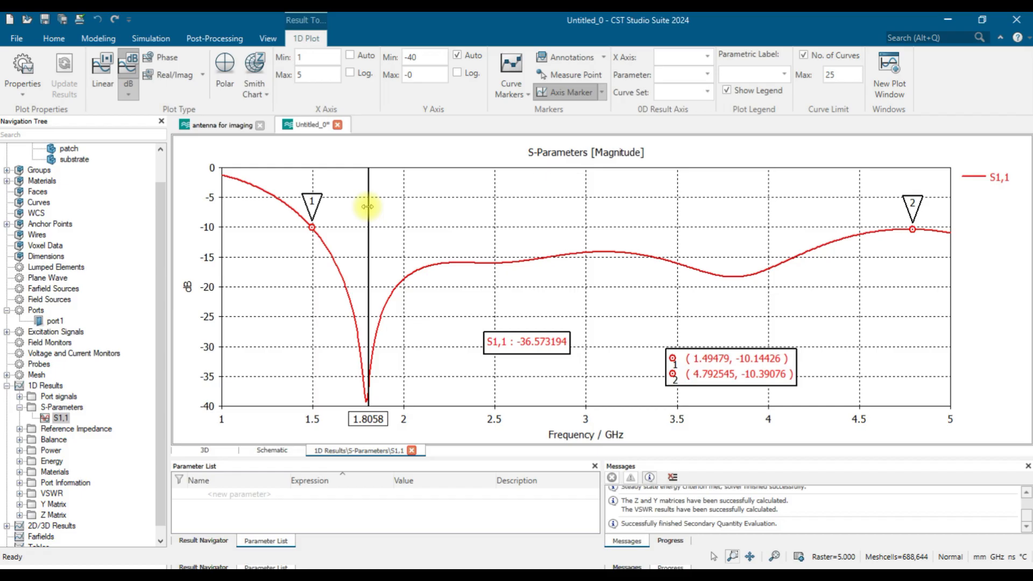
pyautogui.moveTo(368, 207); pyautogui.dragTo(365, 208)
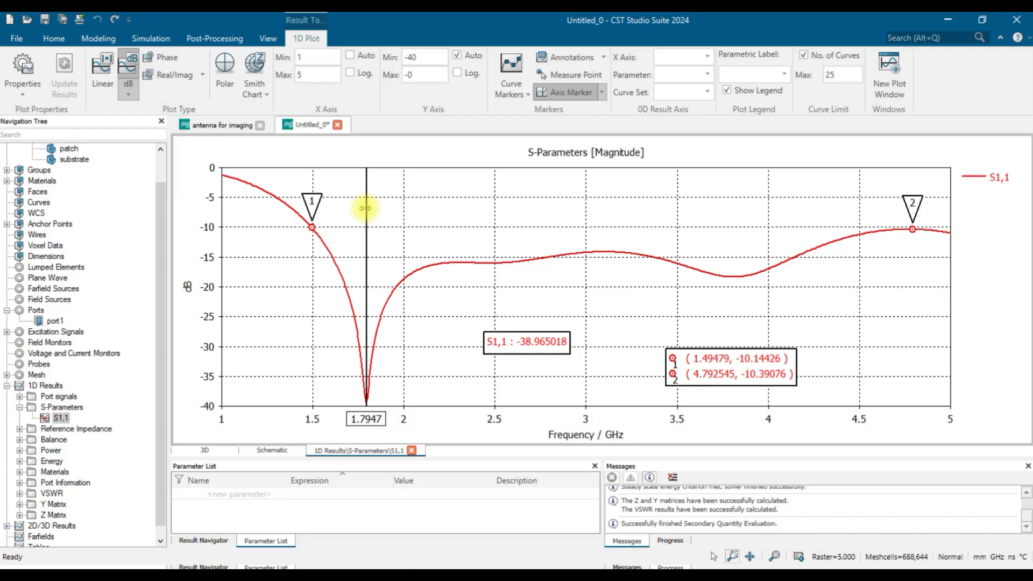
pyautogui.click(602, 92)
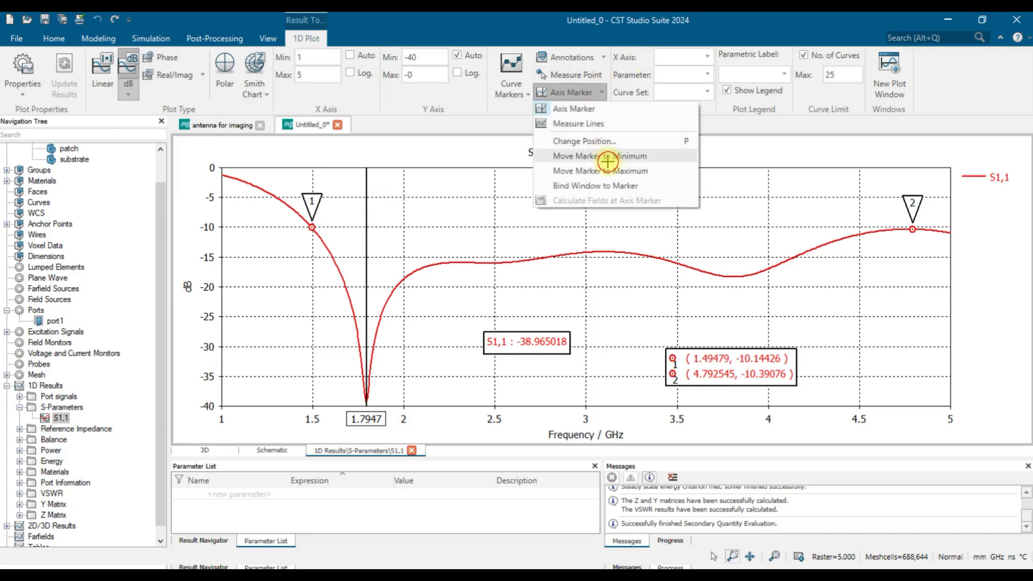
pyautogui.click(607, 156)
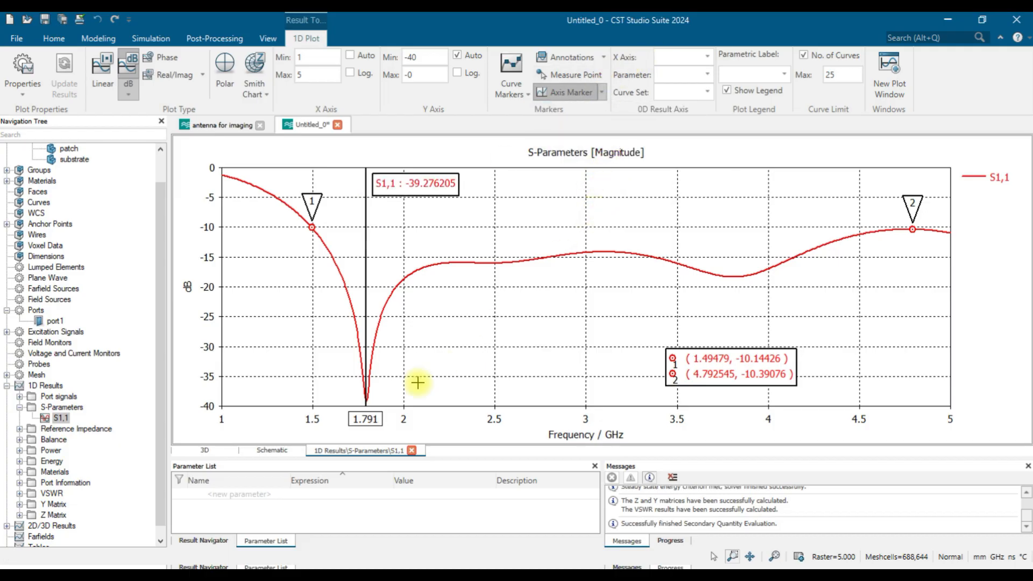
# Step: Display the VSWR1 curve from the 1D results to examine the voltage standing wave ratio
pyautogui.scroll(-1, 46, 419)
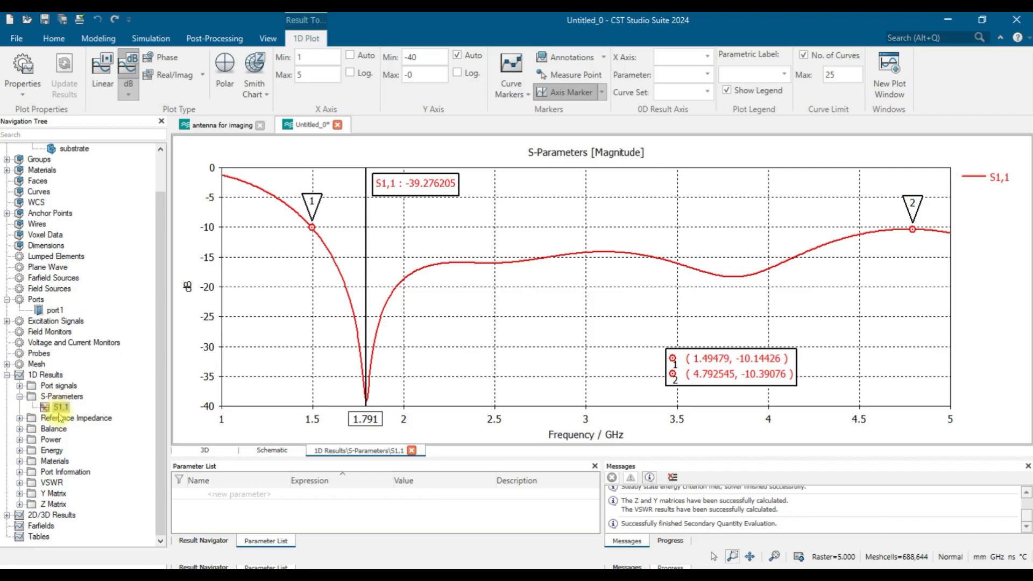
pyautogui.click(19, 482)
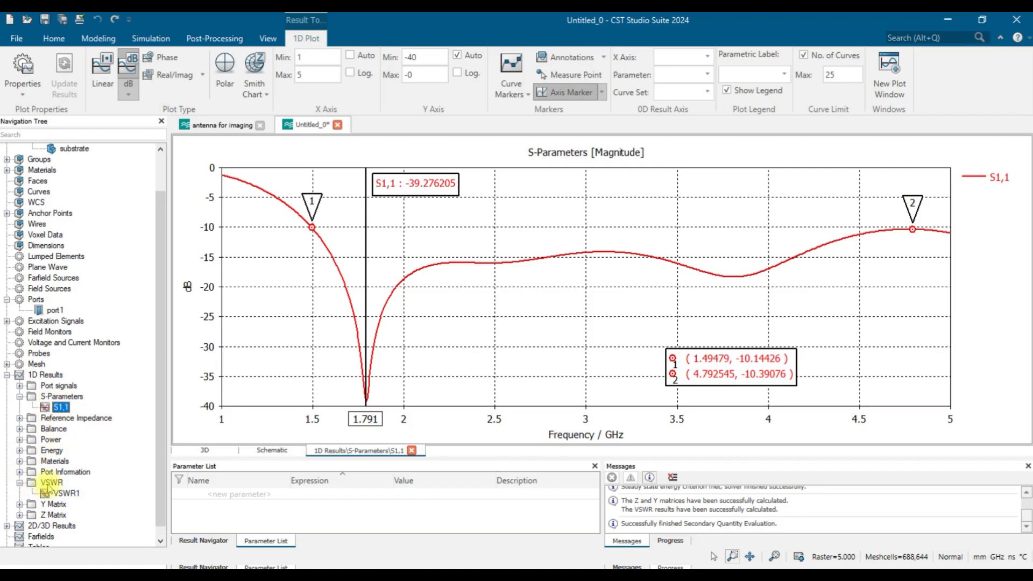
pyautogui.click(63, 493)
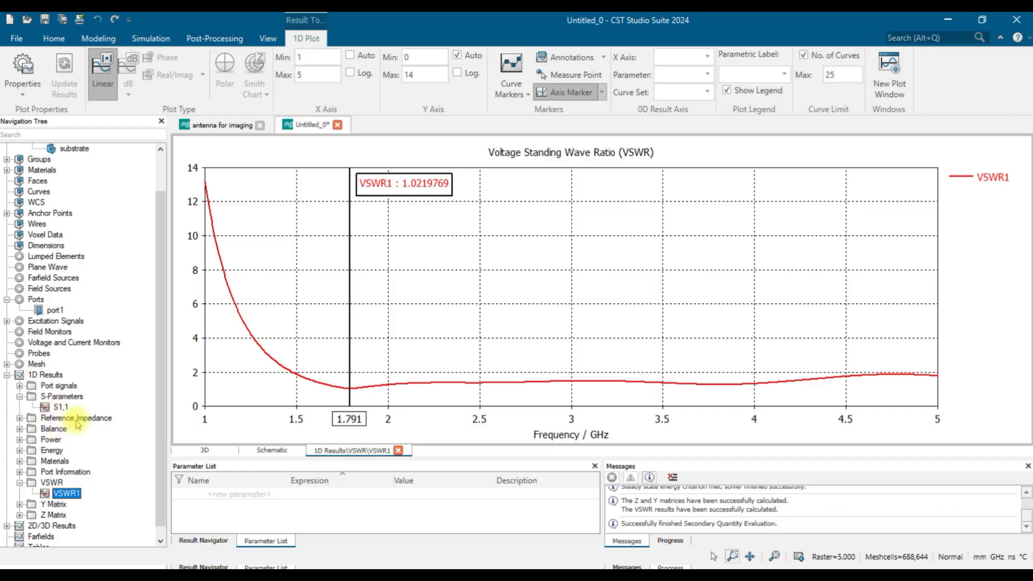
# Step: Switch to the antenna for imaging project, show the model from the front, and display its farfield (f=1.8) [1] result
pyautogui.scroll(-1, 81, 423)
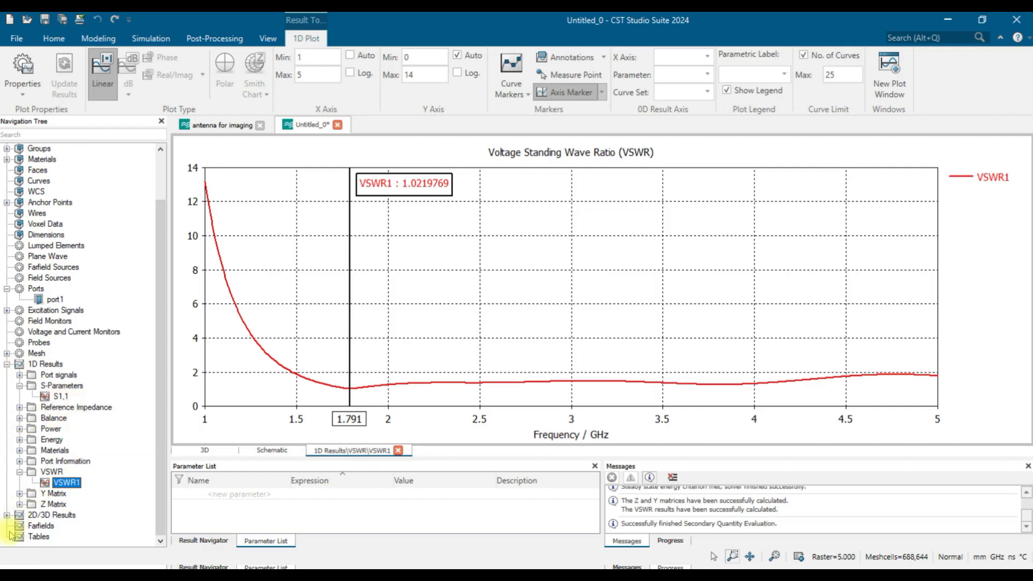
pyautogui.click(237, 125)
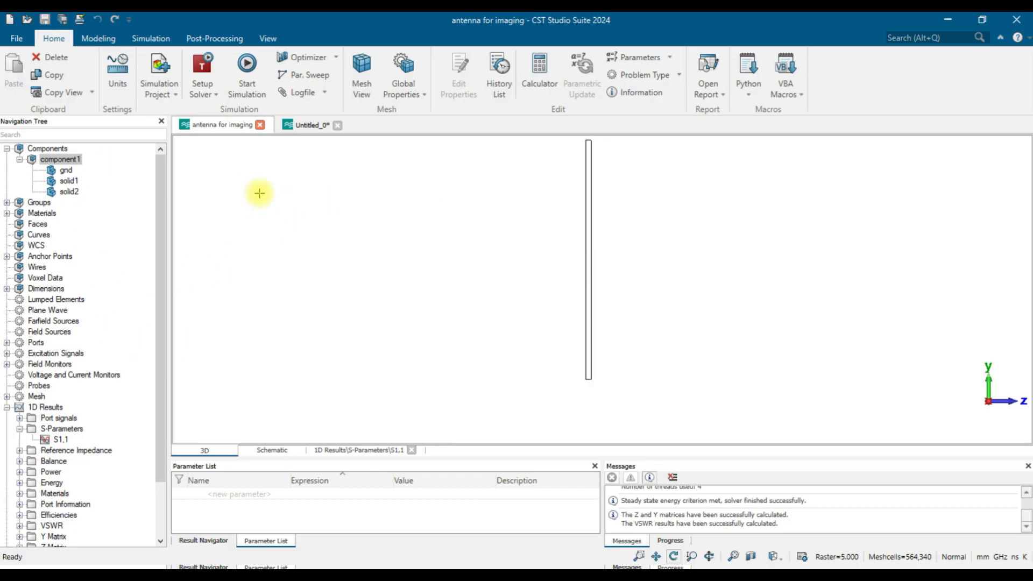
pyautogui.scroll(-2, 28, 430)
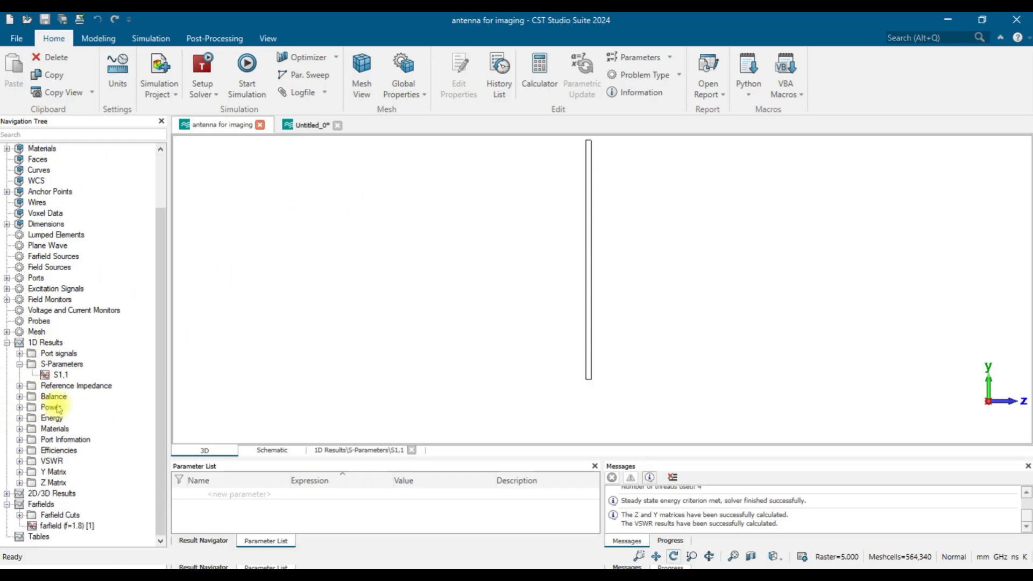
pyautogui.press('5')
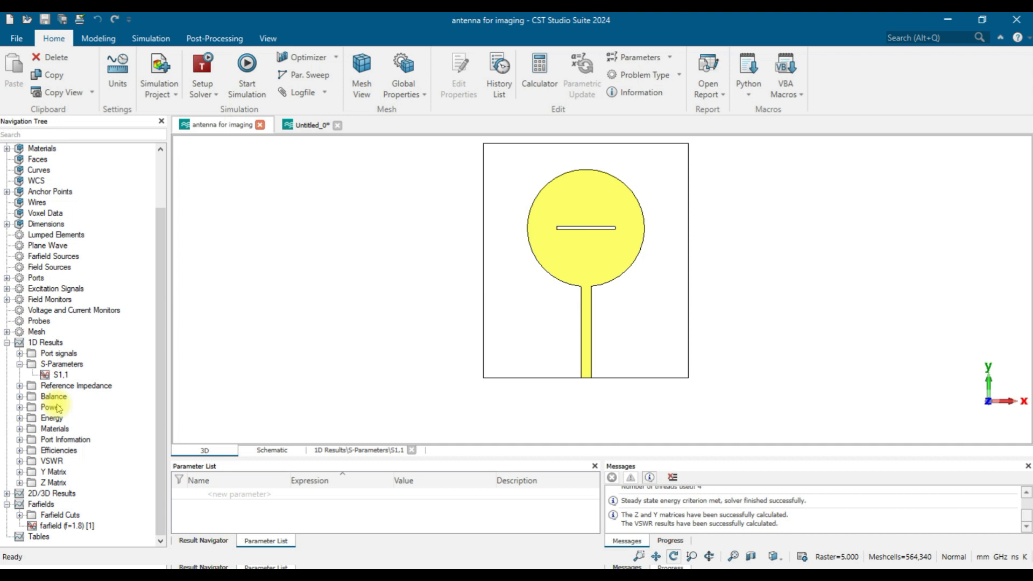
pyautogui.click(62, 525)
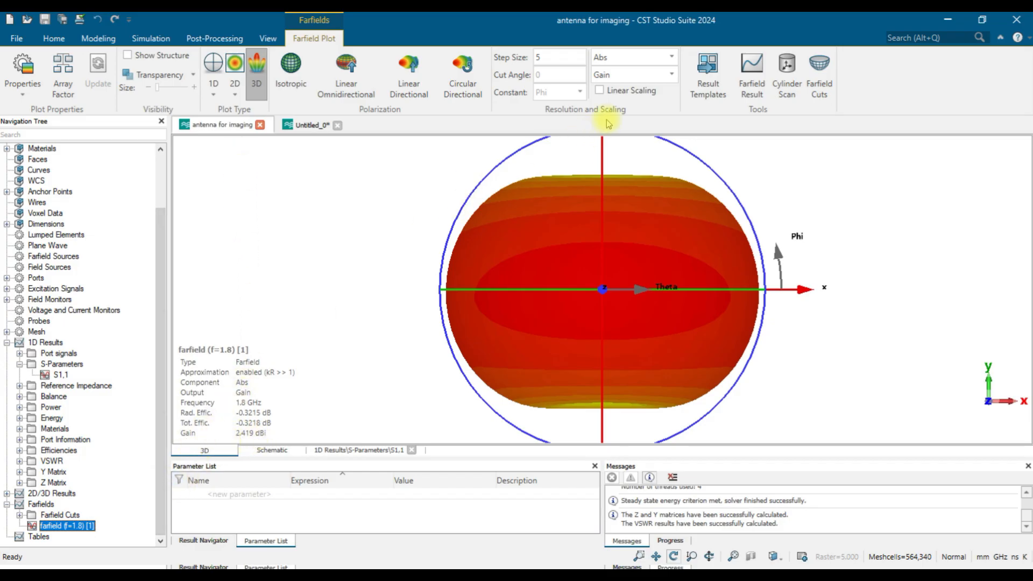
# Step: Set the farfield quantity to Directivity and view it as a 2D plot, ending with the 1D polar plot
pyautogui.click(671, 75)
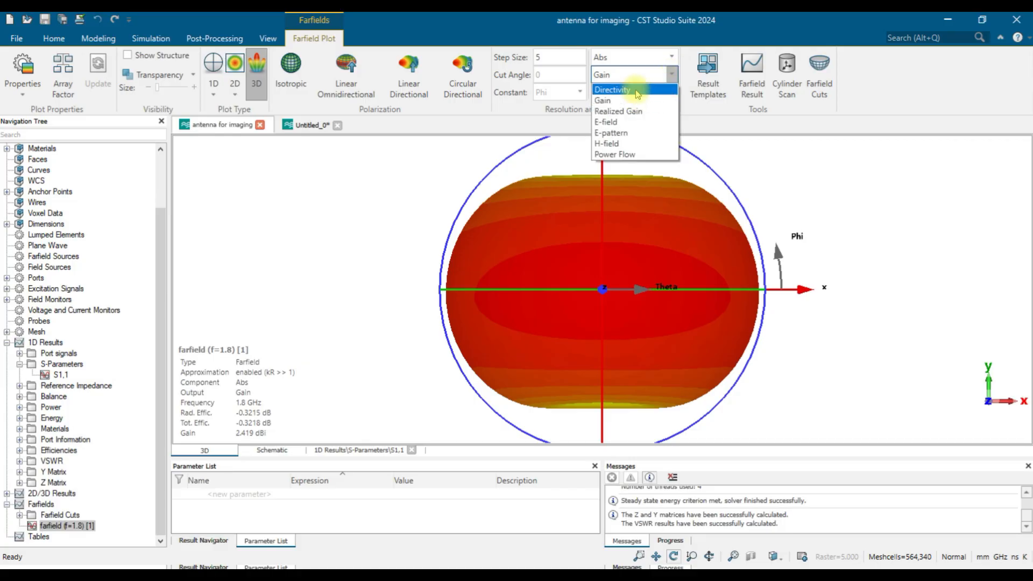
pyautogui.click(637, 91)
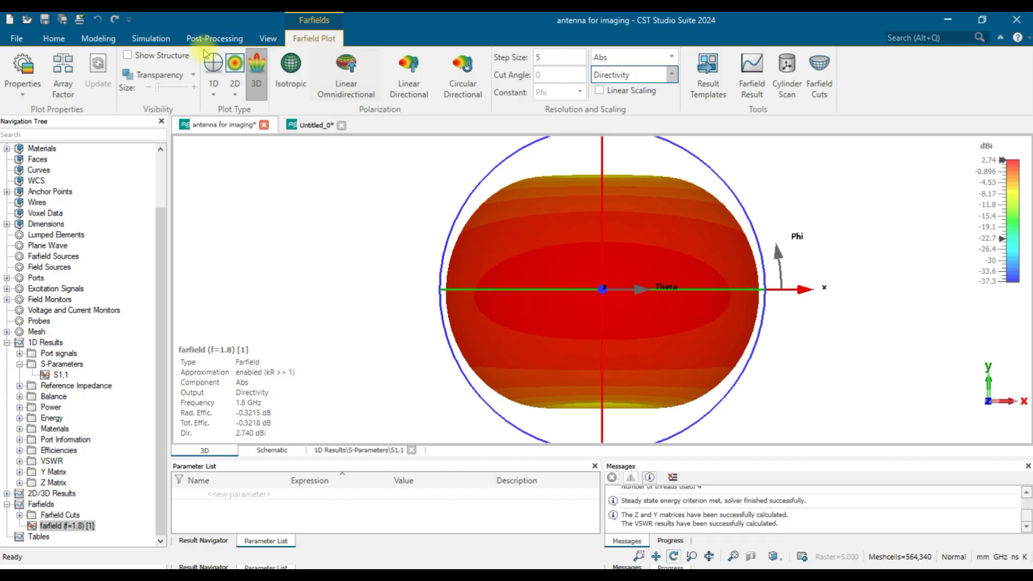
pyautogui.click(235, 63)
pyautogui.click(214, 63)
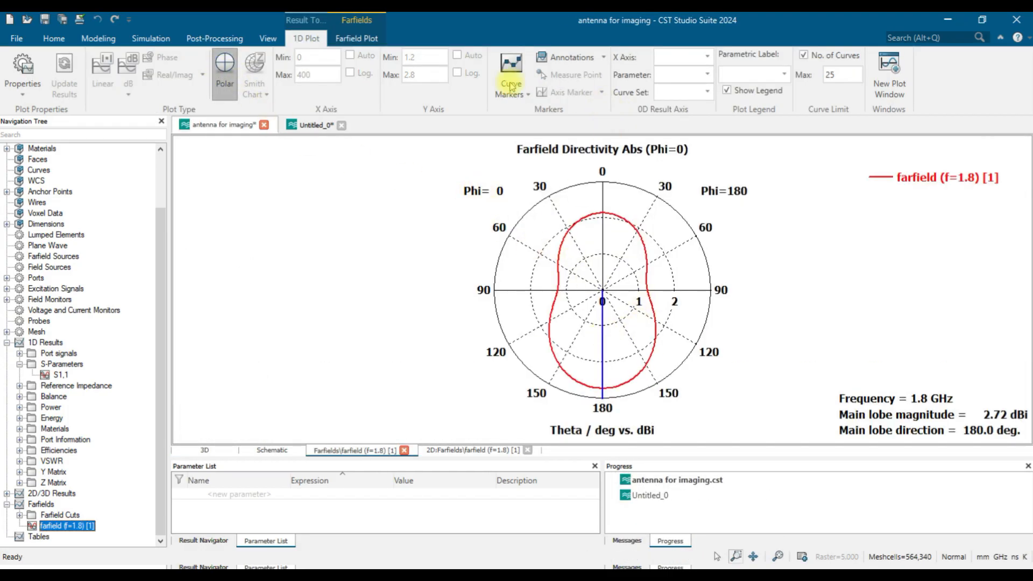
# Step: Set the cut angle of the polar farfield directivity plot to 90 degrees with Phi constant
pyautogui.click(356, 38)
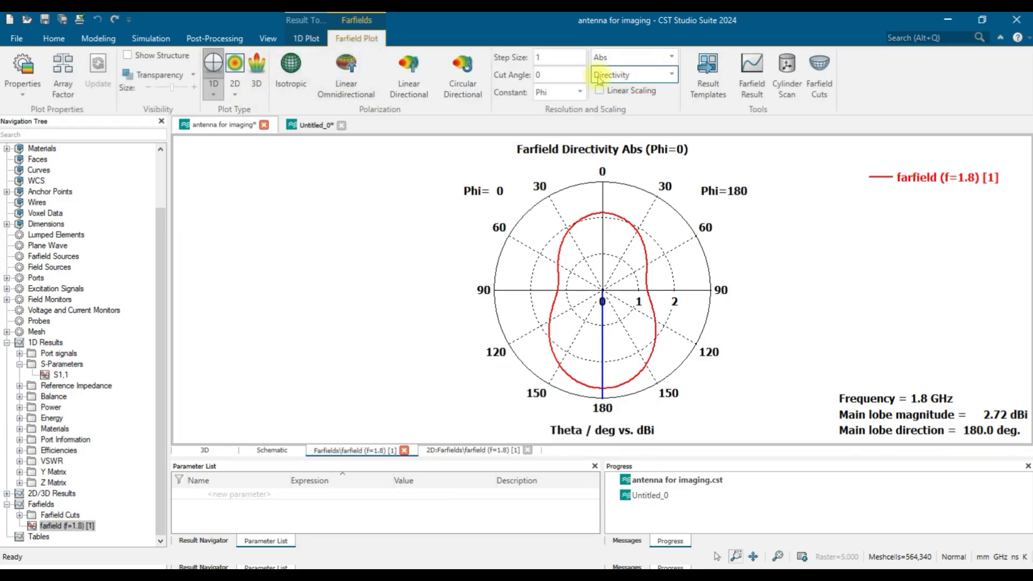
pyautogui.doubleClick(554, 77)
pyautogui.write('90')
pyautogui.press('Return')
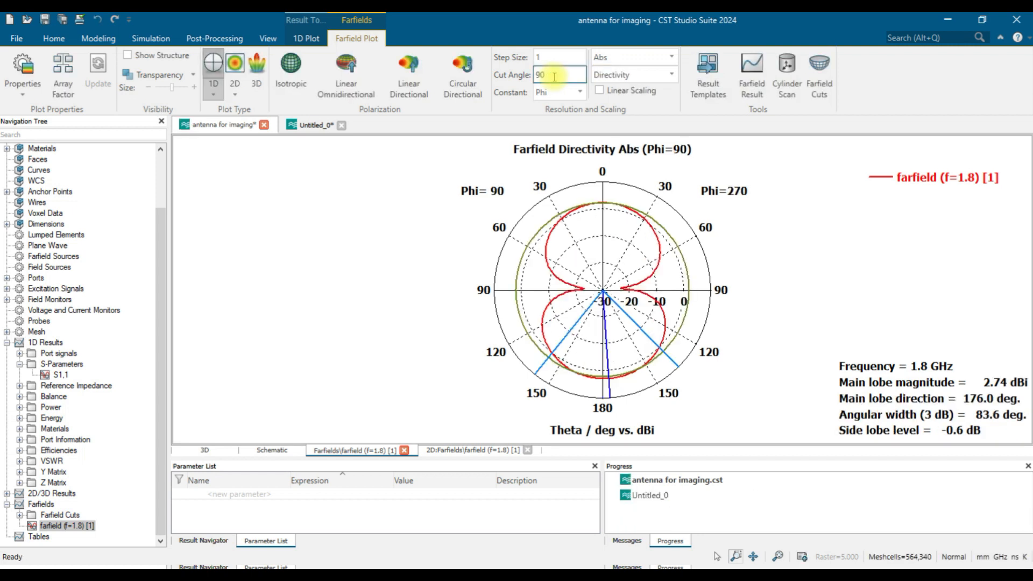